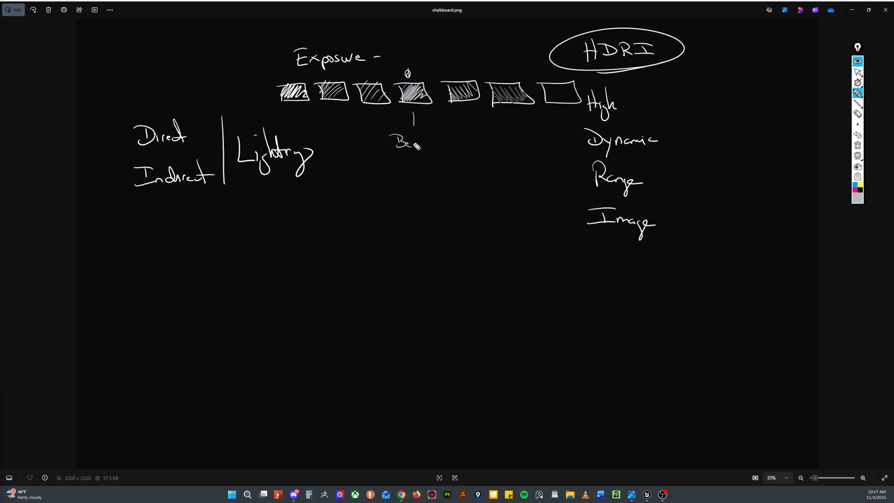
# Step: Finish handwriting the word "Beauty" beneath the middle exposure box on the chalkboard
pyautogui.moveTo(416, 145)
pyautogui.mouseDown()
pyautogui.moveTo(438, 148)
pyautogui.moveTo(440, 163)
pyautogui.mouseUp()
pyautogui.middleClick(433, 144)
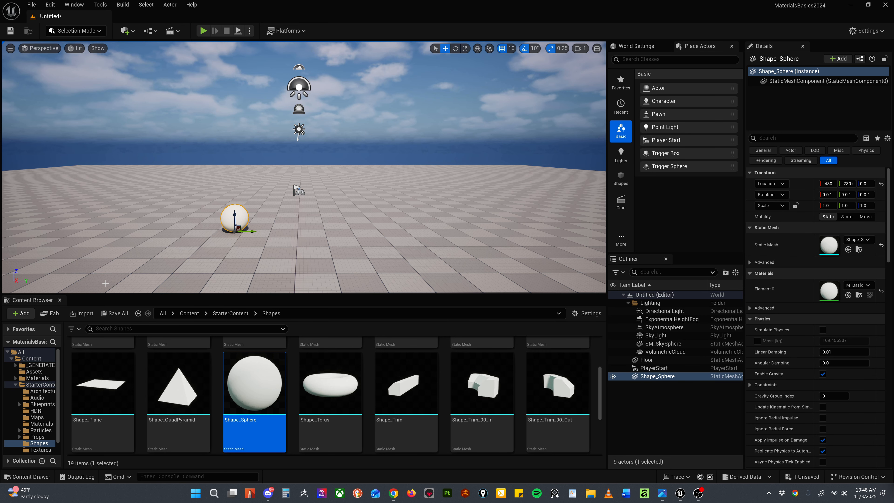
# Step: Switch to Unreal Editor, open the project's Materials folder and create a new folder inside it
pyautogui.click(189, 313)
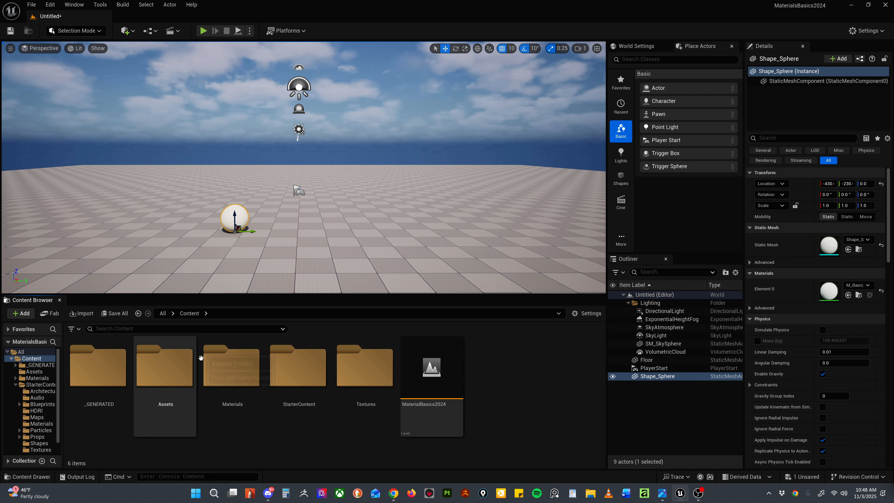
pyautogui.doubleClick(239, 374)
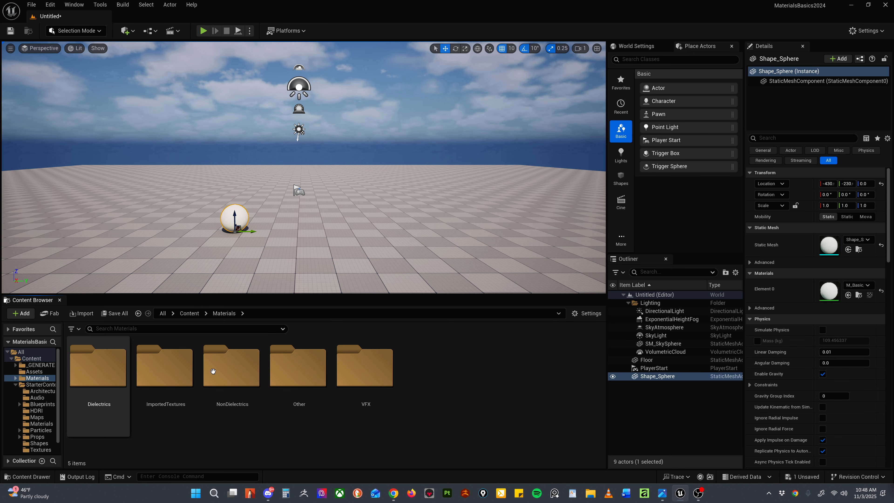
pyautogui.rightClick(457, 366)
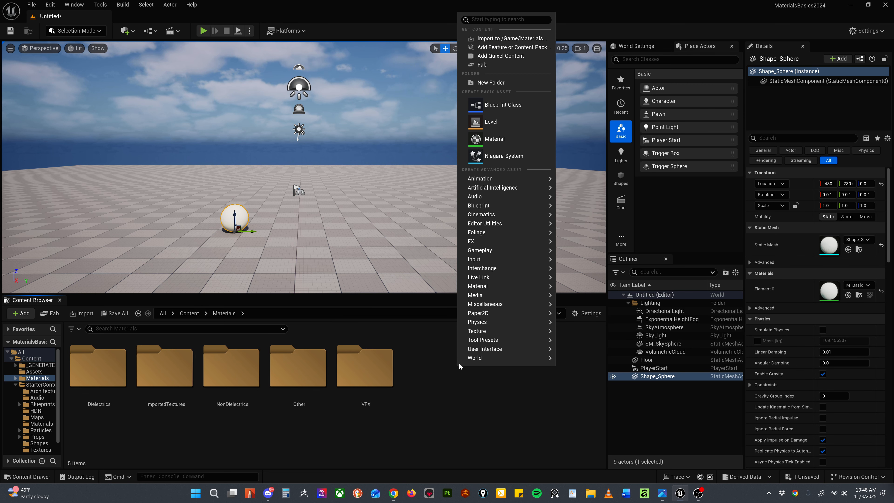
pyautogui.click(432, 364)
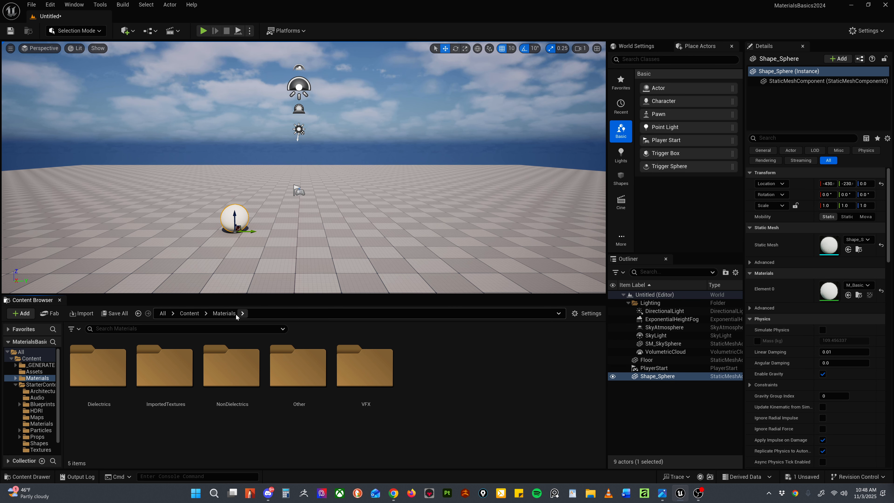
pyautogui.rightClick(451, 362)
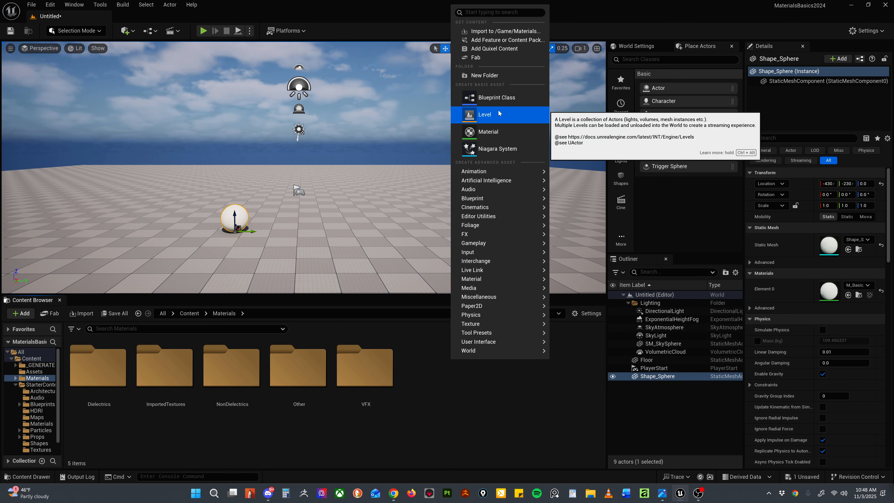
pyautogui.click(485, 75)
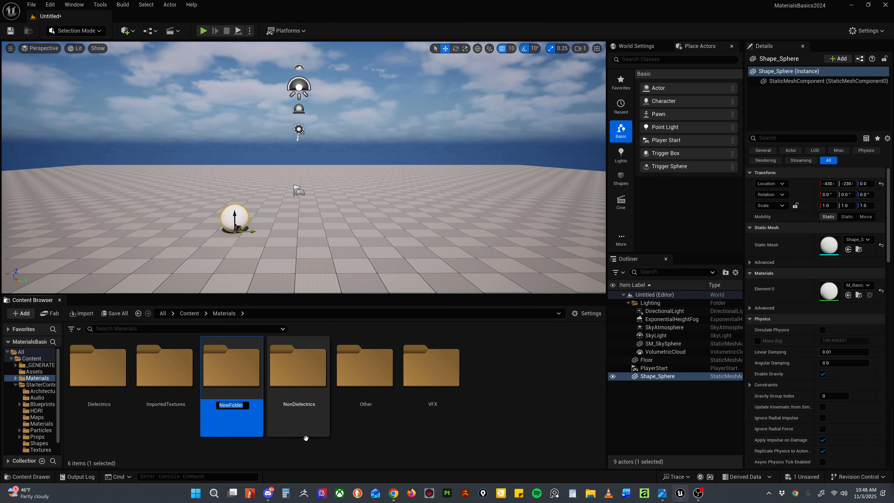
pyautogui.write('For Mats')
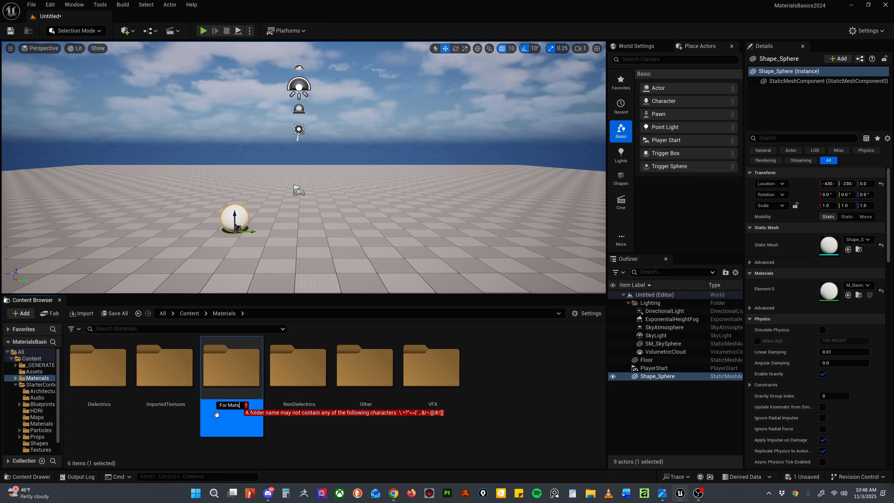
pyautogui.press('Escape')
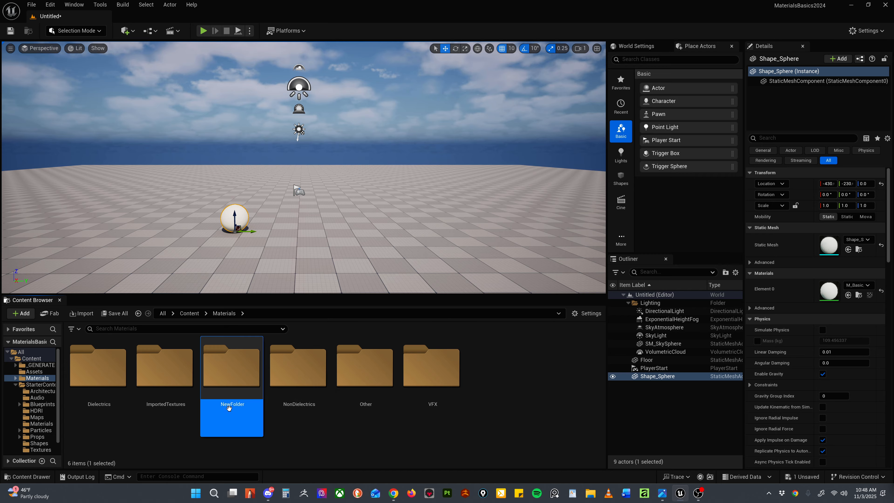
# Step: Rename the new folder in Materials as ForMAT and open it
pyautogui.doubleClick(240, 409)
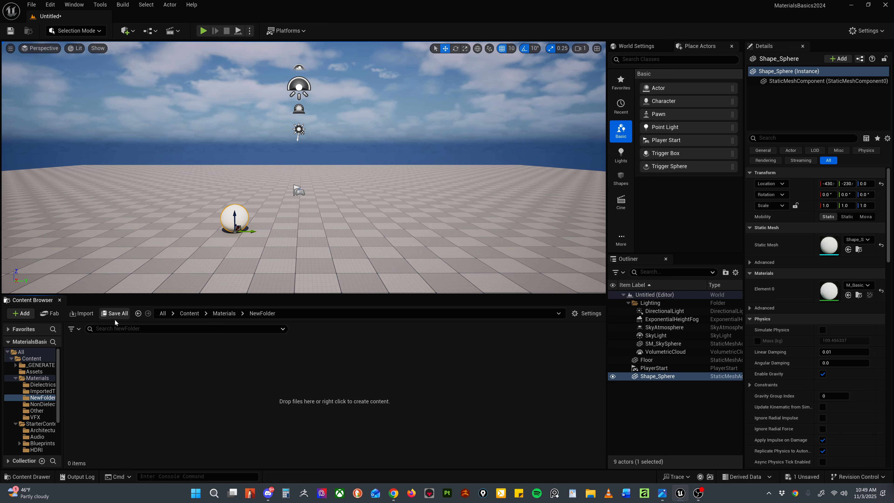
pyautogui.click(224, 313)
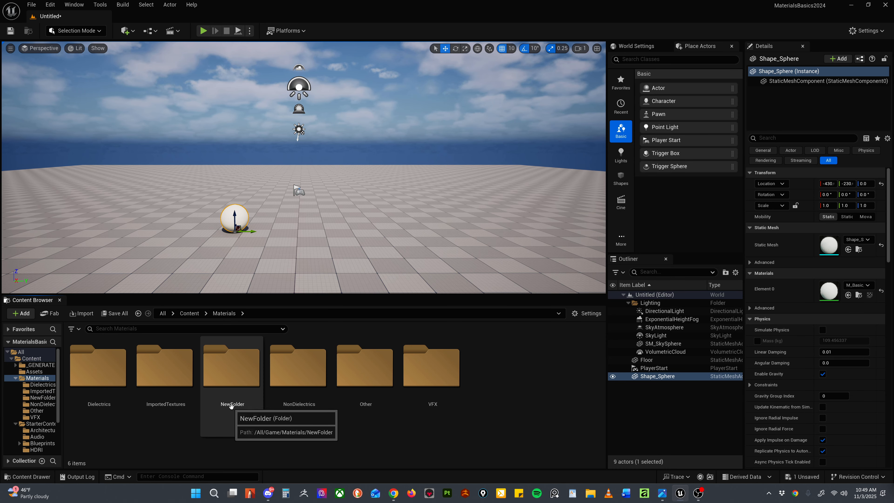
pyautogui.click(232, 405)
pyautogui.click(233, 405)
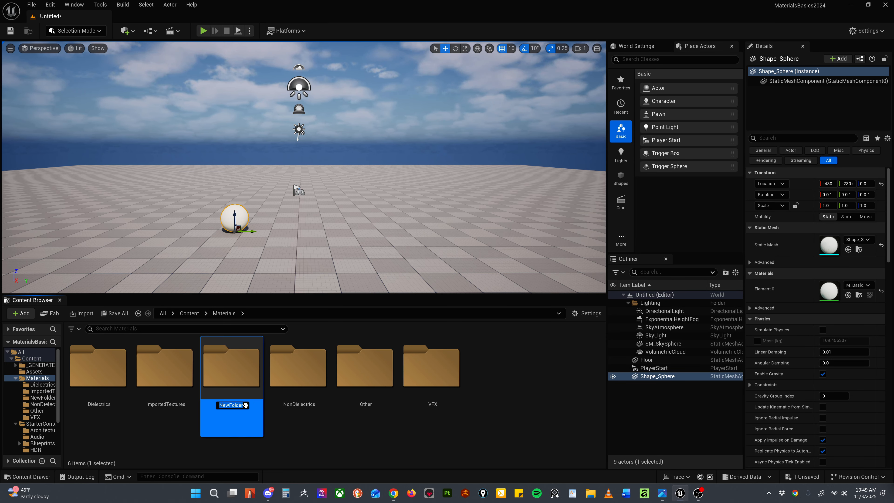
pyautogui.write('ForMa')
pyautogui.press('BackSpace')
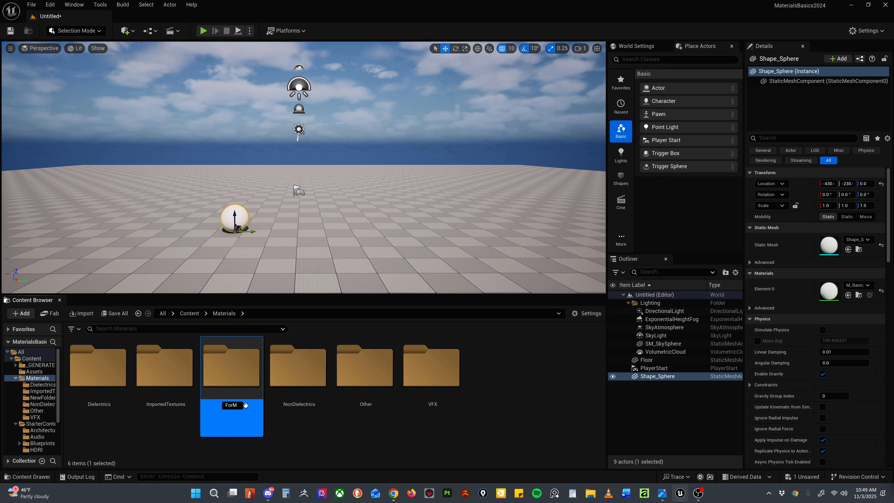
pyautogui.write('AT')
pyautogui.press('Return')
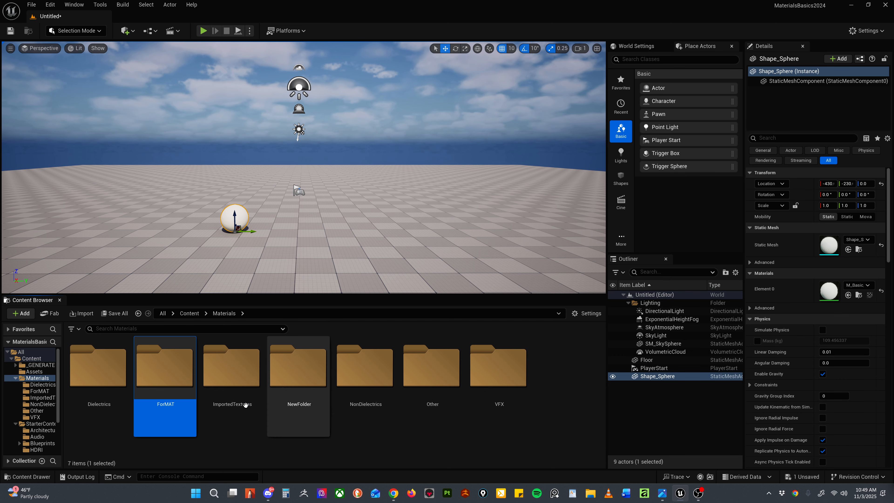
pyautogui.doubleClick(160, 376)
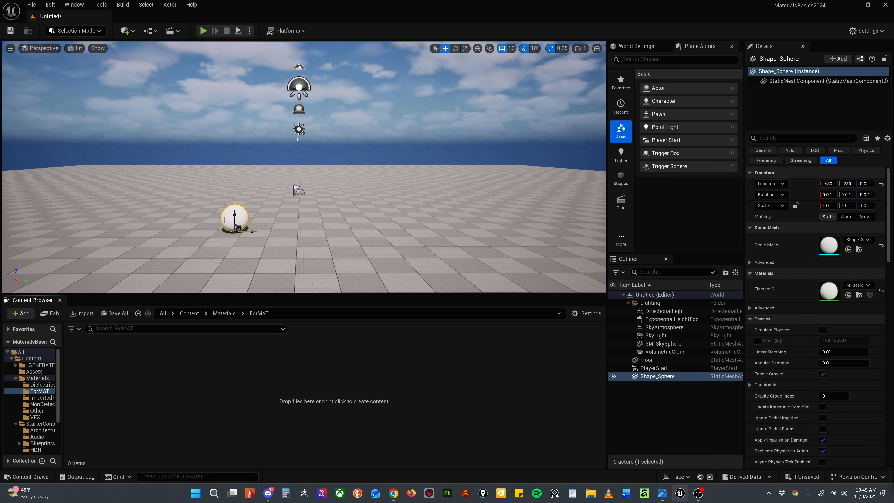
# Step: Open the material assigned to the sphere, M_Basic_Wall, and examine its Color and Roughness nodes in the graph
pyautogui.scroll(8, 224, 220)
pyautogui.moveTo(224, 220); pyautogui.dragTo(229, 244, button='middle')
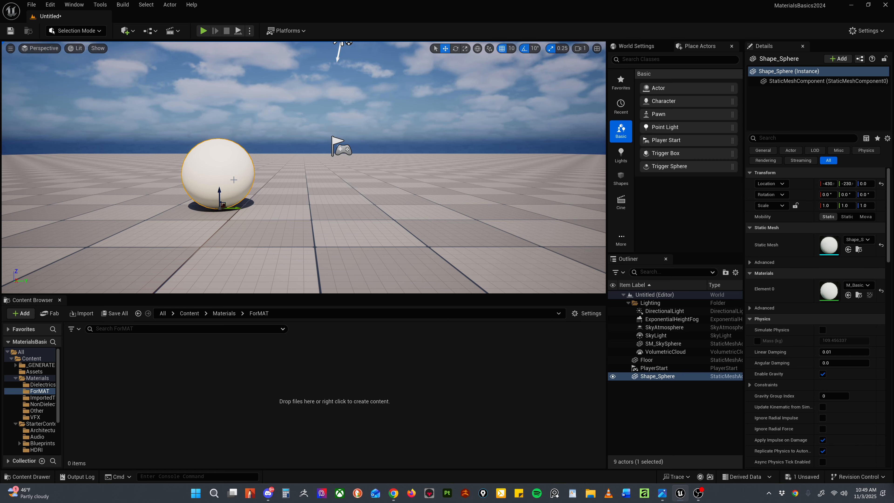
pyautogui.doubleClick(831, 291)
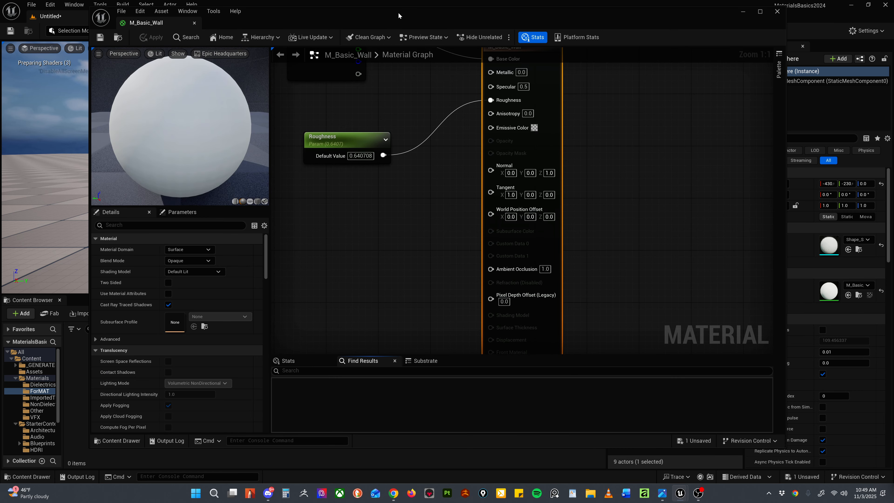
pyautogui.moveTo(399, 11); pyautogui.dragTo(398, 58)
pyautogui.scroll(-2, 411, 200)
pyautogui.scroll(-3, 411, 200)
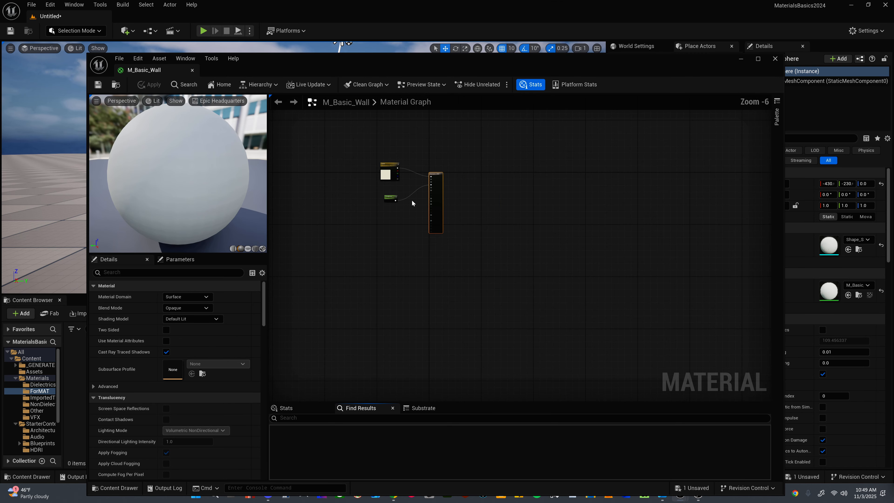
pyautogui.scroll(3, 411, 200)
pyautogui.scroll(1, 409, 201)
pyautogui.moveTo(412, 266); pyautogui.dragTo(431, 329, button='right')
pyautogui.click(350, 156)
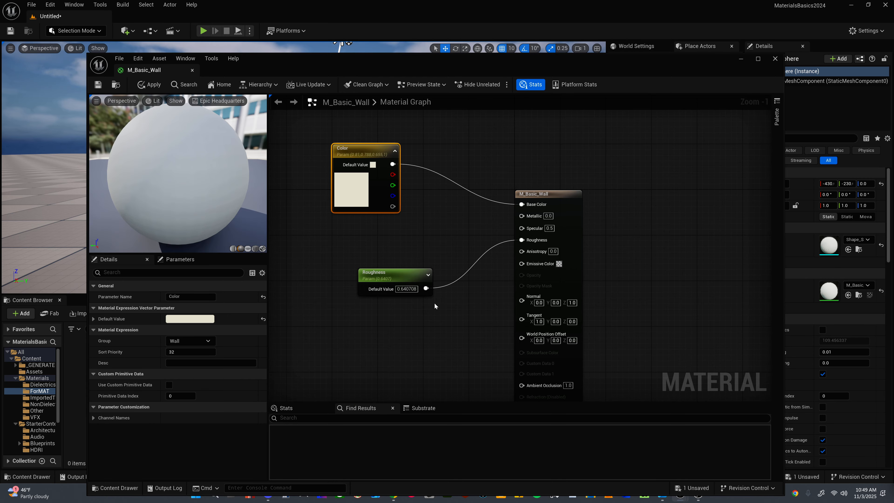
# Step: Place the Roughness node below the Color node, move the M_Basic_Wall output node farther from them, and close the material editor
pyautogui.moveTo(408, 276); pyautogui.dragTo(363, 250)
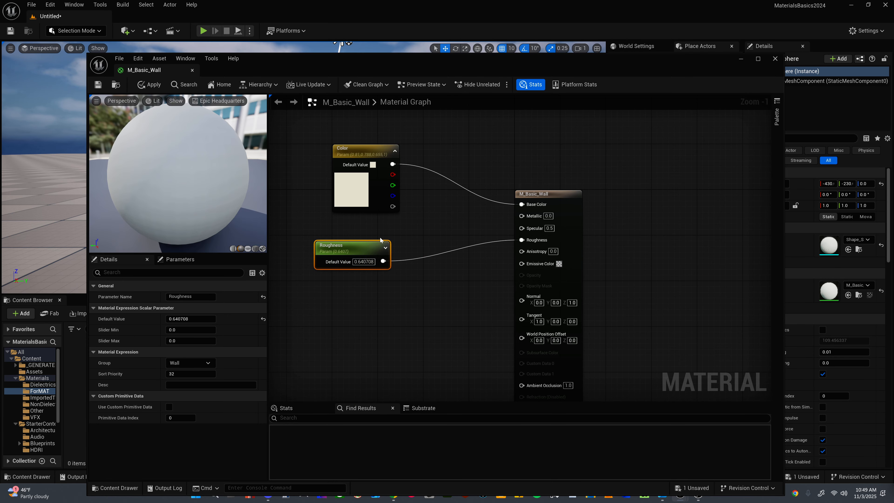
pyautogui.moveTo(546, 193); pyautogui.dragTo(601, 148)
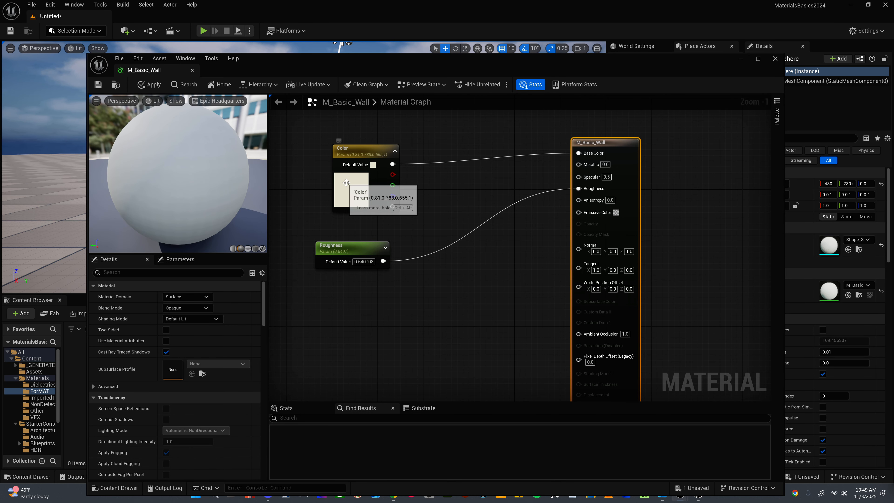
pyautogui.moveTo(635, 57); pyautogui.dragTo(610, 75)
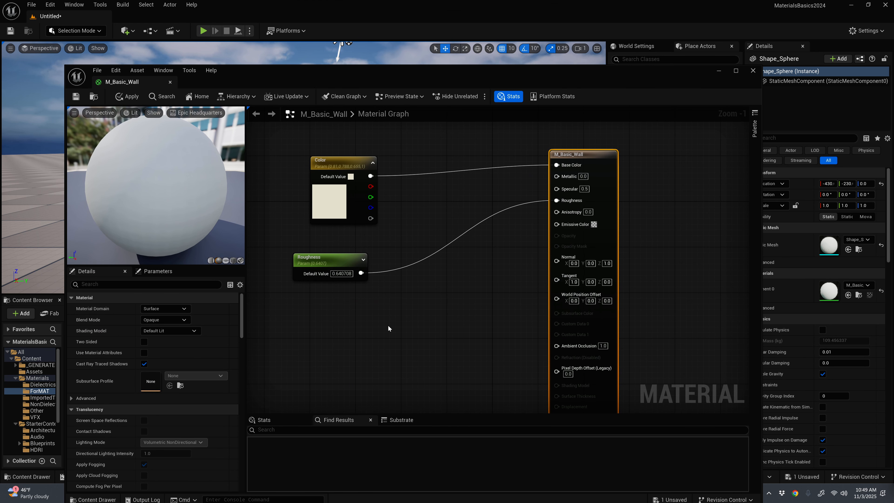
pyautogui.click(752, 70)
pyautogui.click(509, 265)
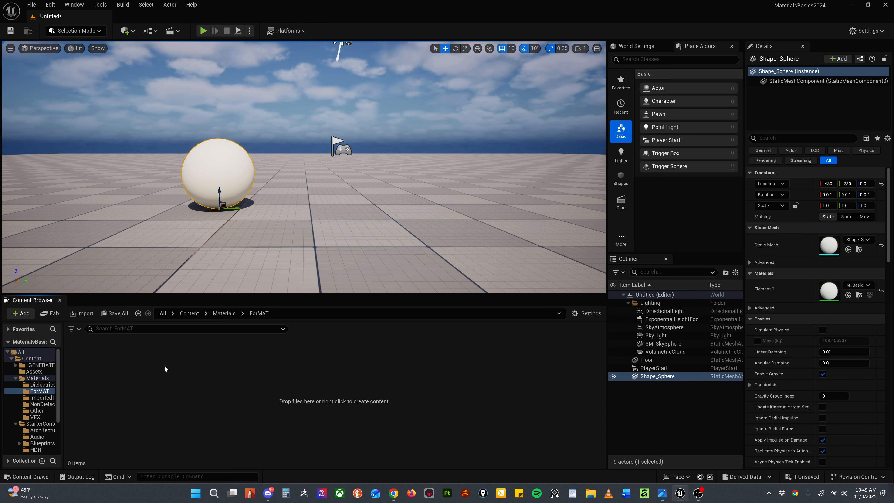
# Step: Create a new material named Black_MAT in the ForMAT folder
pyautogui.rightClick(263, 385)
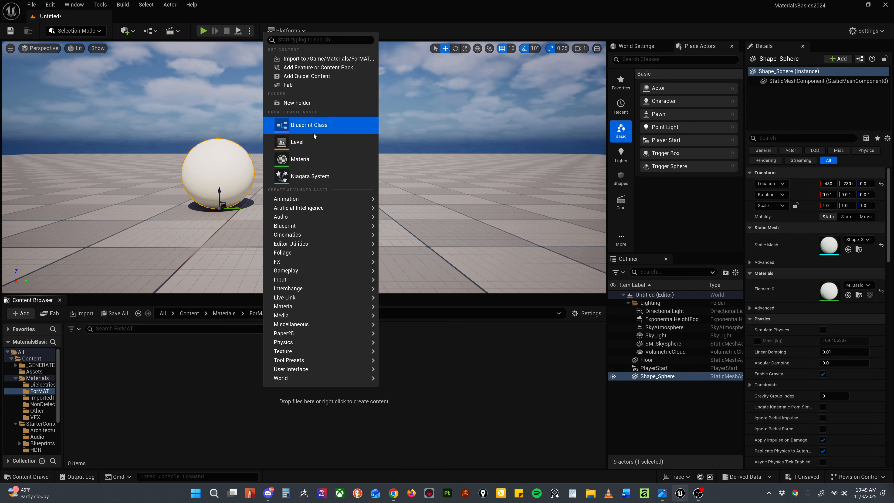
pyautogui.click(309, 123)
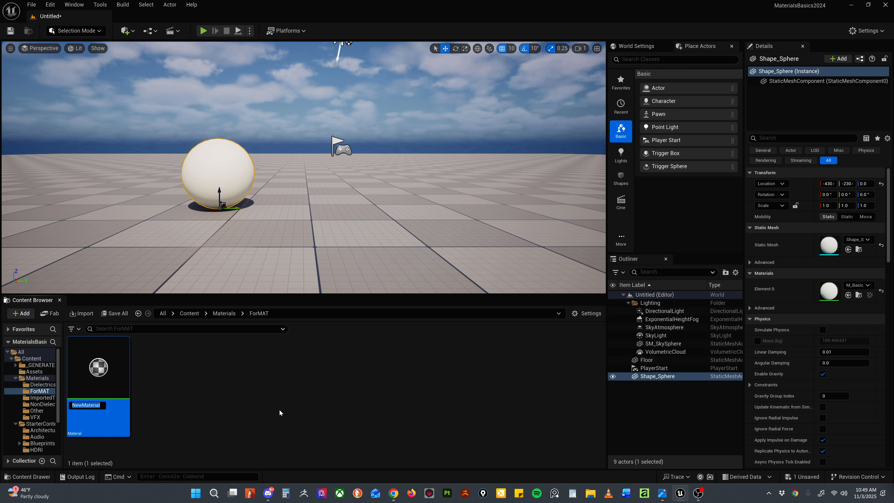
pyautogui.write('Black')
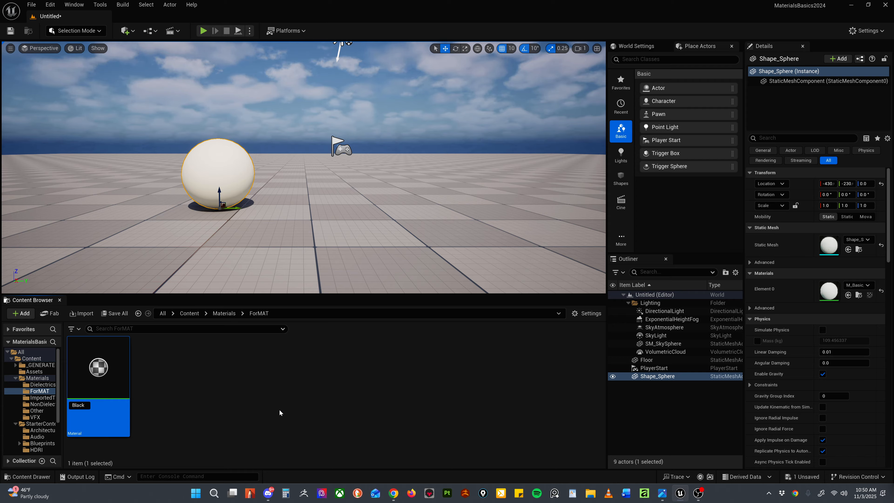
pyautogui.write('_MAGT')
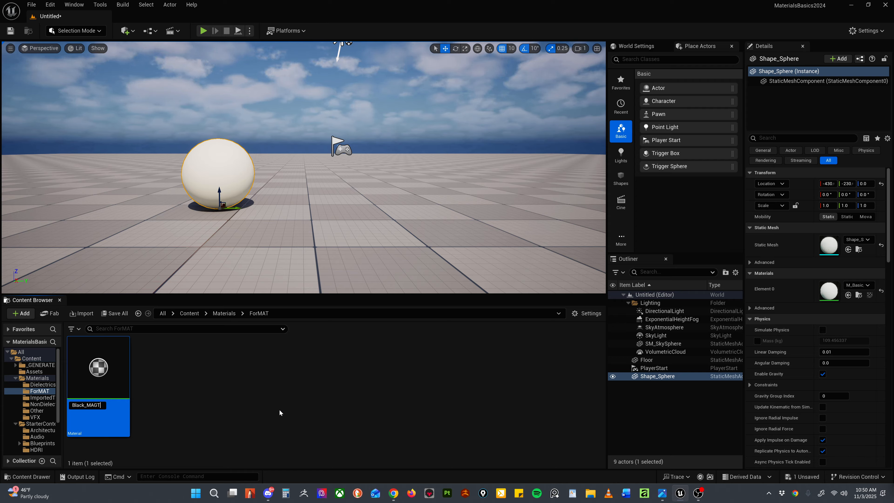
pyautogui.press('BackSpace')
pyautogui.press('BackSpace')
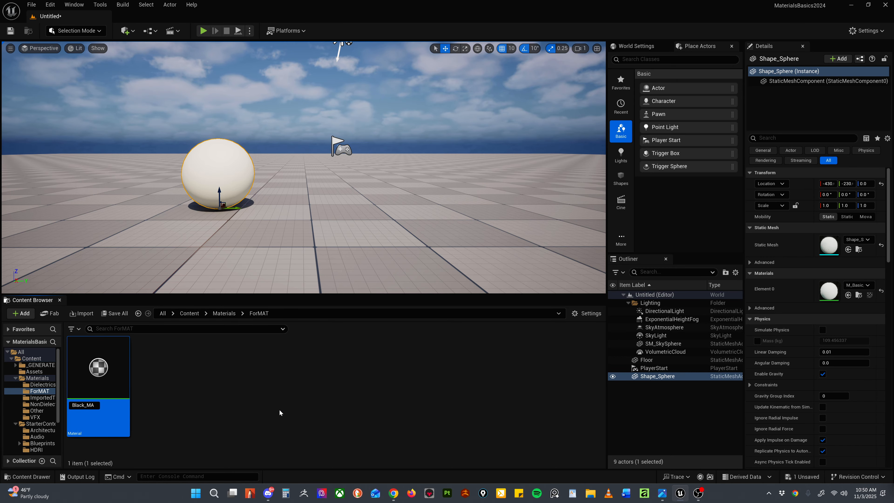
pyautogui.write('T')
pyautogui.press('Return')
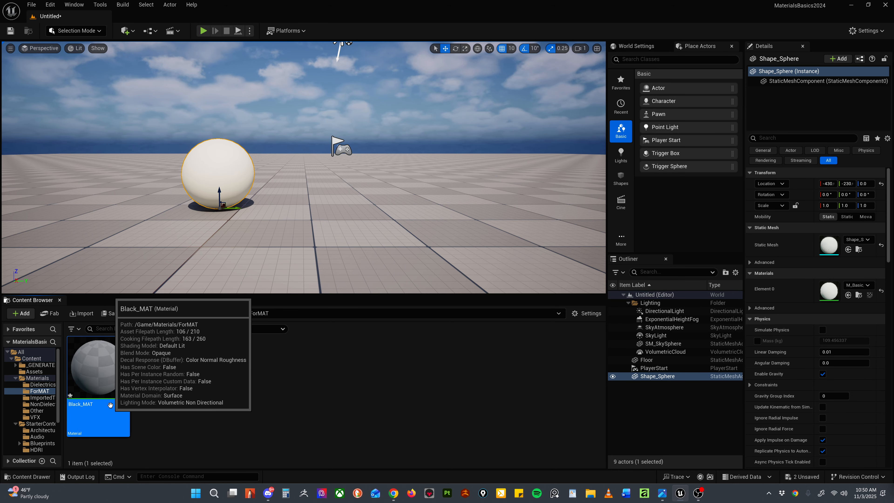
# Step: Open the Black_MAT material and reposition its output node so all its inputs fit in the graph view
pyautogui.doubleClick(108, 367)
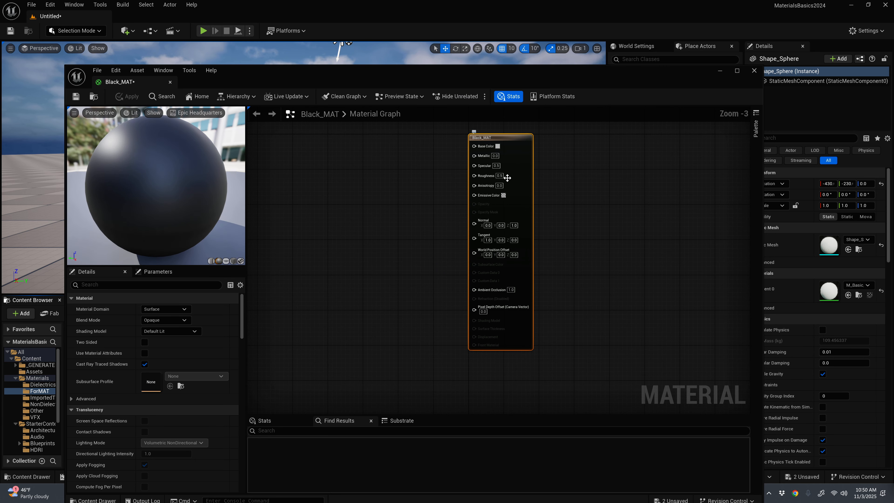
pyautogui.scroll(2, 508, 178)
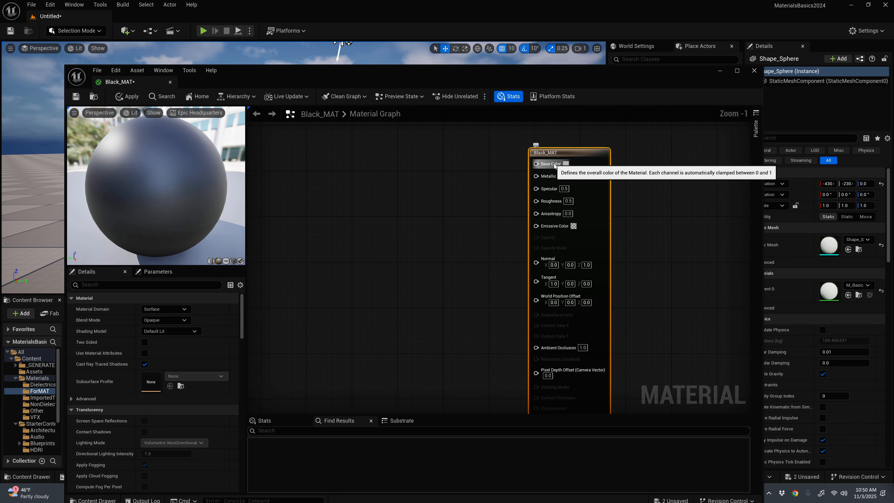
pyautogui.moveTo(571, 155); pyautogui.dragTo(548, 141)
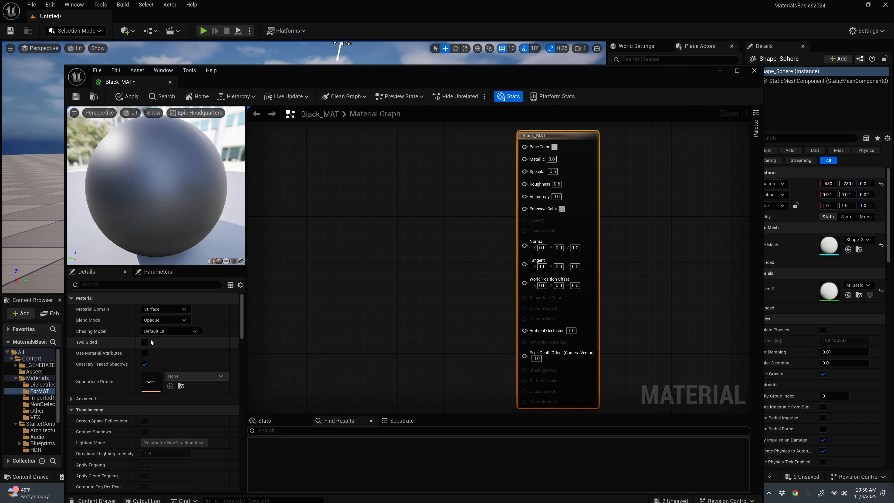
# Step: Review the Material Domain and Shading Model options of Black_MAT, keeping Surface as the domain
pyautogui.click(183, 310)
pyautogui.click(152, 317)
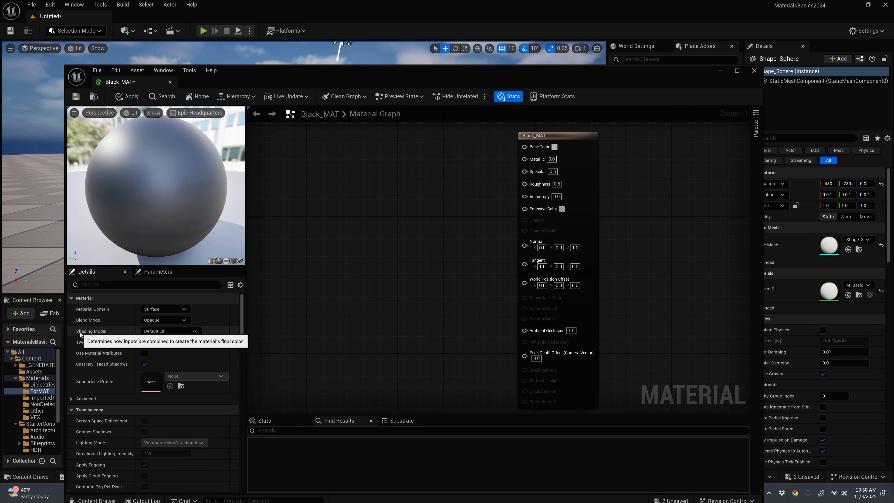
pyautogui.click(159, 333)
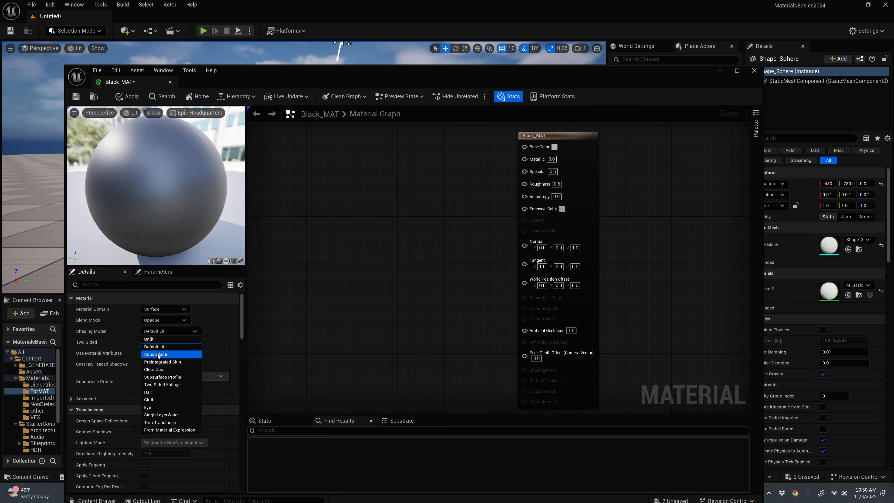
pyautogui.moveTo(541, 138); pyautogui.dragTo(541, 133)
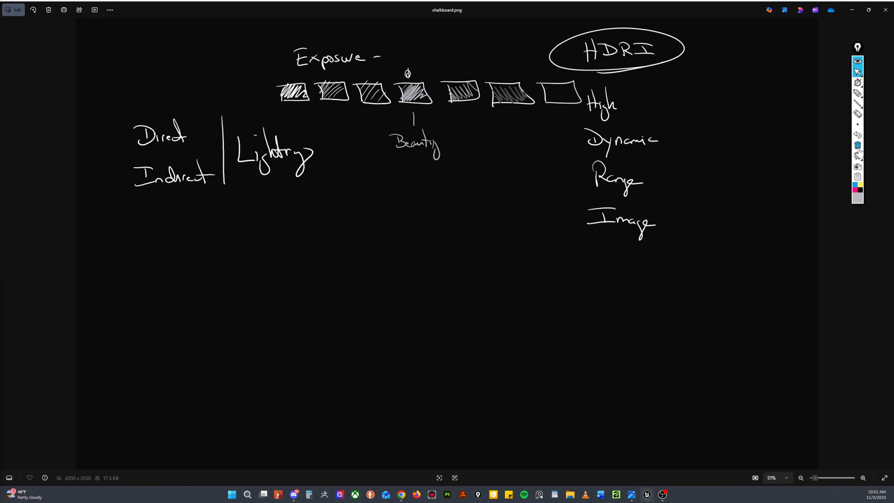
# Step: Switch to the chalkboard image and, in blue pen, write the underlined heading "NM" with a "Tangent" bullet beneath it
pyautogui.click(855, 184)
pyautogui.click(858, 93)
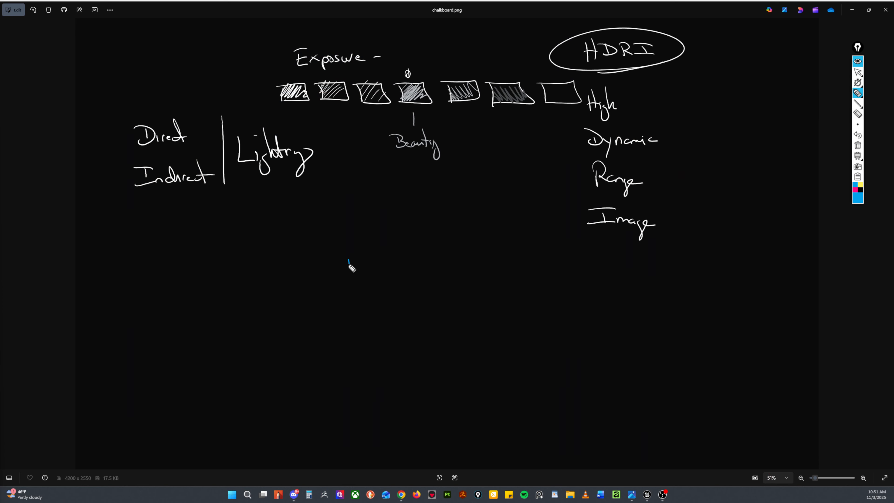
pyautogui.moveTo(349, 276)
pyautogui.mouseDown()
pyautogui.moveTo(359, 259)
pyautogui.moveTo(408, 276)
pyautogui.mouseUp()
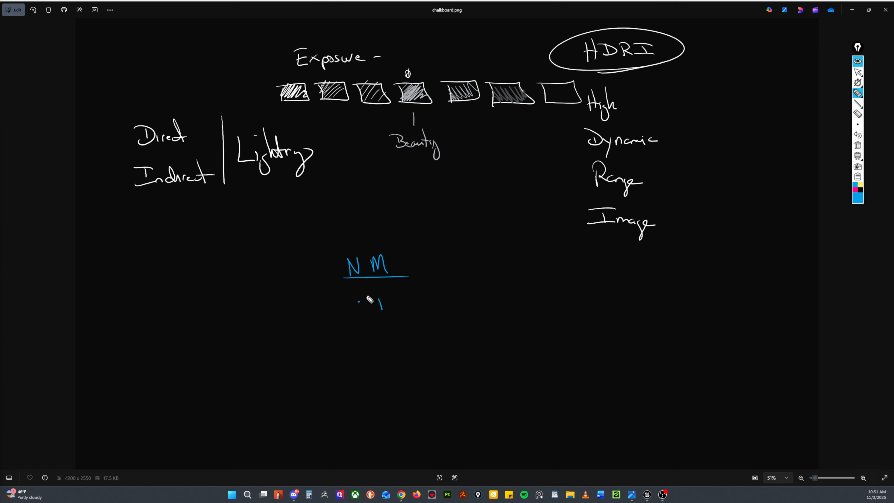
pyautogui.moveTo(366, 297); pyautogui.dragTo(393, 295)
pyautogui.moveTo(379, 298)
pyautogui.mouseDown()
pyautogui.moveTo(382, 309)
pyautogui.moveTo(437, 307)
pyautogui.mouseUp()
pyautogui.moveTo(428, 284)
pyautogui.mouseDown()
pyautogui.moveTo(431, 308)
pyautogui.moveTo(444, 301)
pyautogui.mouseUp()
# Step: Add a second blue bullet reading "Object or World" below the Tangent bullet
pyautogui.click(364, 340)
pyautogui.moveTo(387, 328)
pyautogui.mouseDown()
pyautogui.moveTo(415, 358)
pyautogui.moveTo(467, 338)
pyautogui.mouseUp()
pyautogui.moveTo(480, 331); pyautogui.dragTo(517, 340)
pyautogui.moveTo(515, 320)
pyautogui.mouseDown()
pyautogui.moveTo(520, 342)
pyautogui.moveTo(535, 343)
pyautogui.mouseUp()
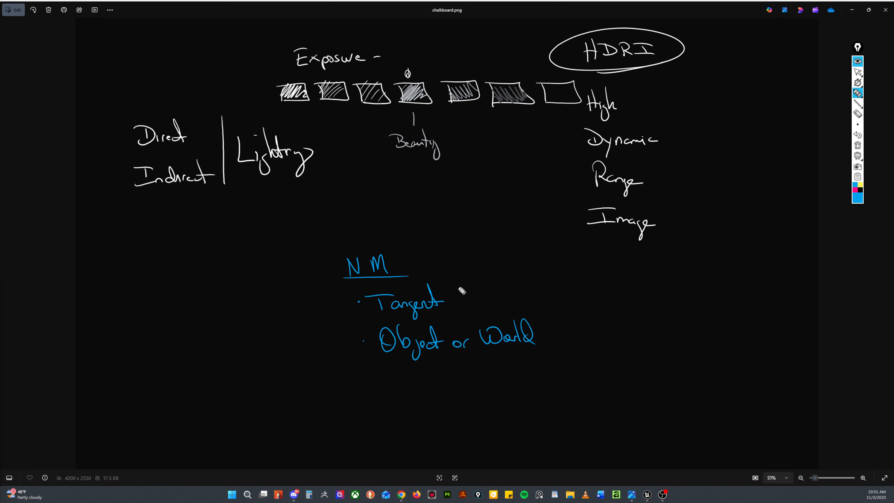
# Step: Annotate the Tangent bullet with "(Characters or Movable Objects)" in blue and the Object or World bullet with "(Stationary)" in orange
pyautogui.moveTo(459, 283)
pyautogui.mouseDown()
pyautogui.moveTo(462, 307)
pyautogui.moveTo(480, 293)
pyautogui.moveTo(496, 308)
pyautogui.moveTo(538, 300)
pyautogui.mouseUp()
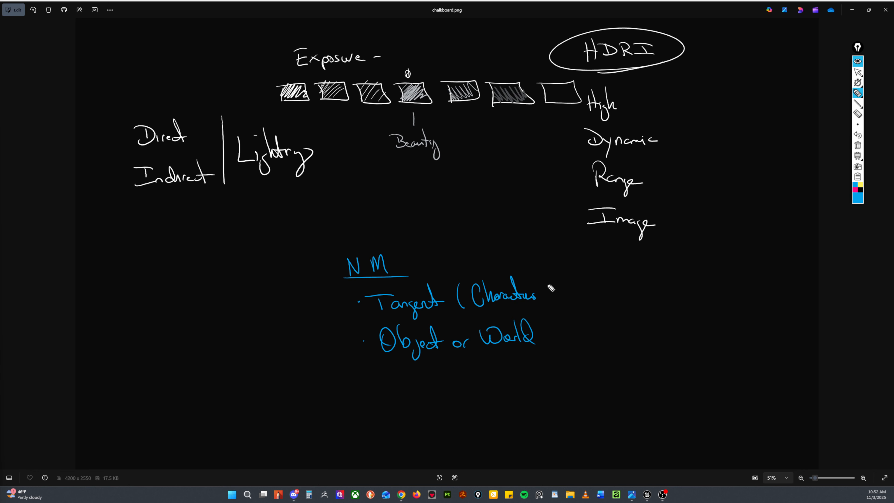
pyautogui.moveTo(563, 299)
pyautogui.mouseDown()
pyautogui.moveTo(661, 290)
pyautogui.moveTo(706, 298)
pyautogui.moveTo(695, 309)
pyautogui.mouseUp()
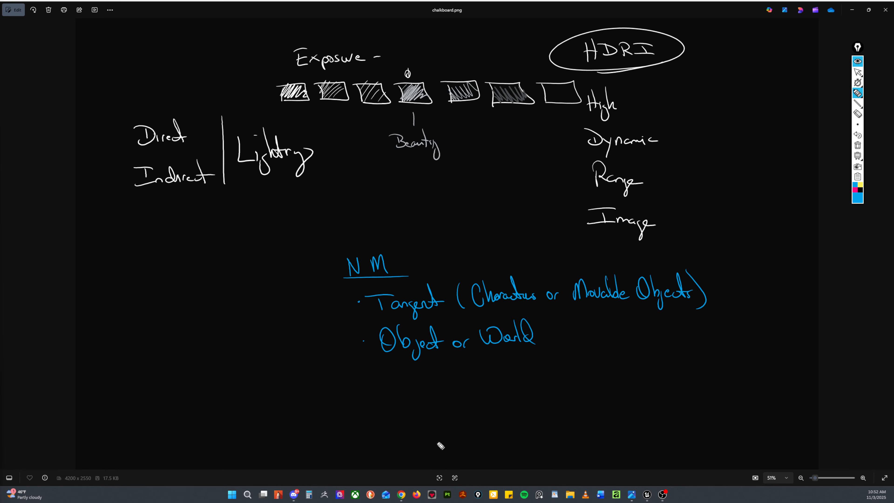
pyautogui.click(857, 197)
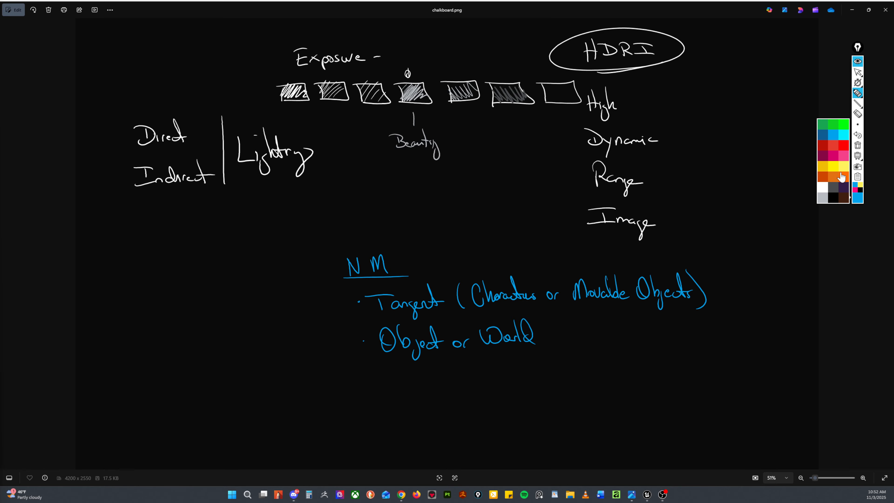
pyautogui.click(833, 178)
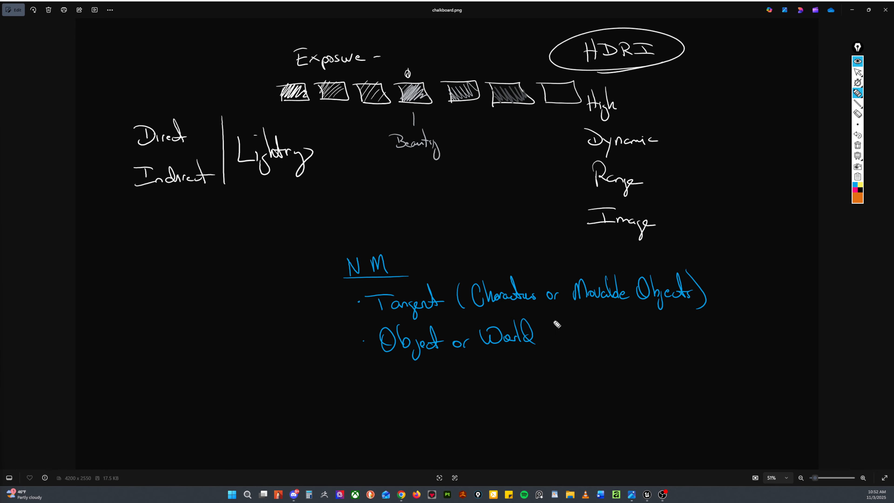
pyautogui.moveTo(558, 317)
pyautogui.mouseDown()
pyautogui.moveTo(562, 348)
pyautogui.moveTo(597, 331)
pyautogui.moveTo(669, 341)
pyautogui.mouseUp()
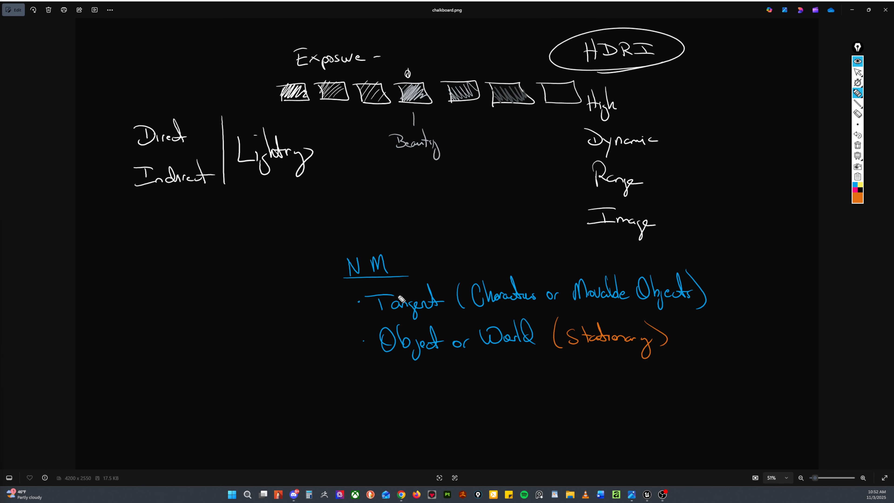
# Step: Set the pen colour back to blue and add "- Lighting" at the end of the Tangent line
pyautogui.click(855, 202)
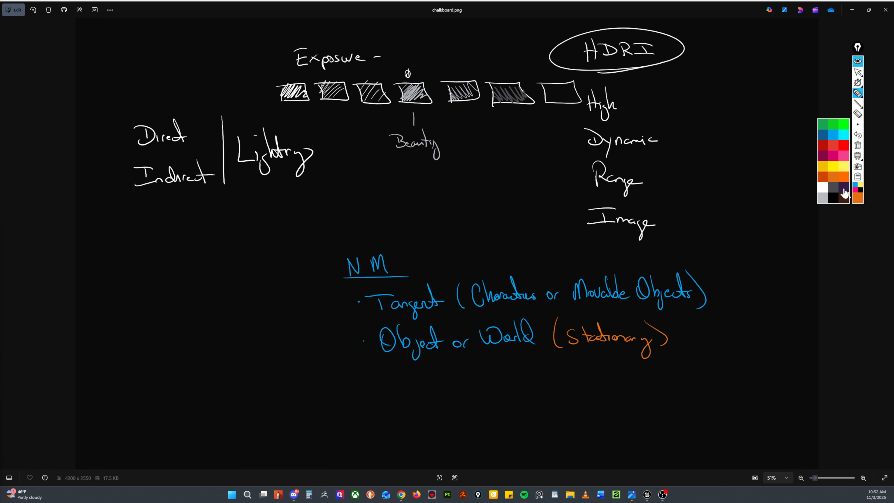
pyautogui.click(833, 135)
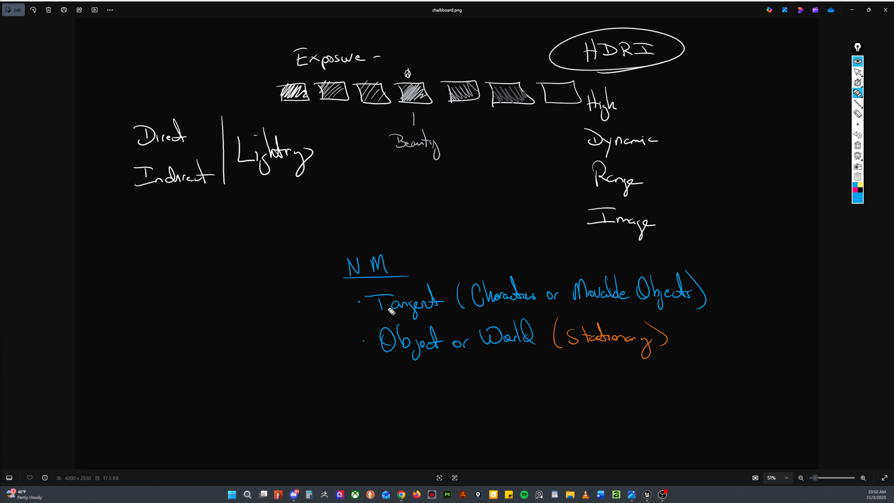
pyautogui.moveTo(716, 288)
pyautogui.mouseDown()
pyautogui.moveTo(758, 291)
pyautogui.moveTo(760, 279)
pyautogui.moveTo(792, 313)
pyautogui.mouseUp()
pyautogui.moveTo(791, 275); pyautogui.dragTo(789, 303)
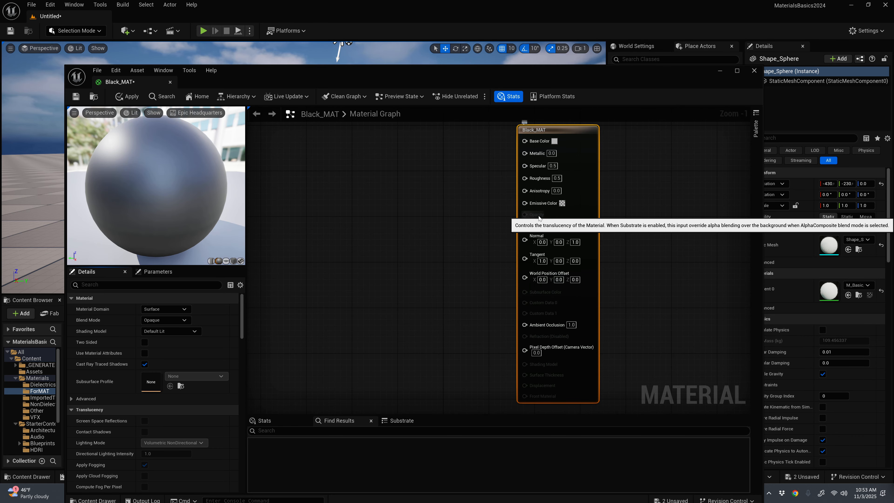
# Step: Switch to Unreal's material editor, review the Shading Model options of Black_MAT, and shift its output node slightly to the right
pyautogui.click(178, 332)
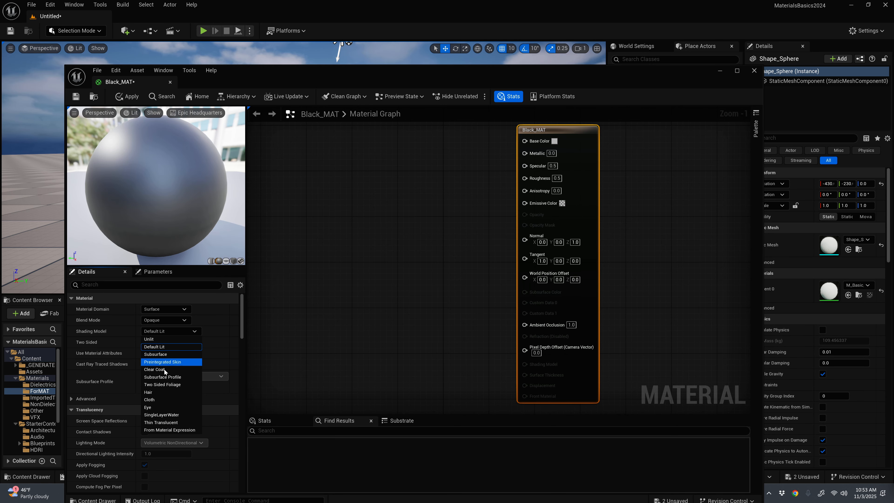
pyautogui.click(465, 234)
pyautogui.moveTo(550, 131); pyautogui.dragTo(583, 132)
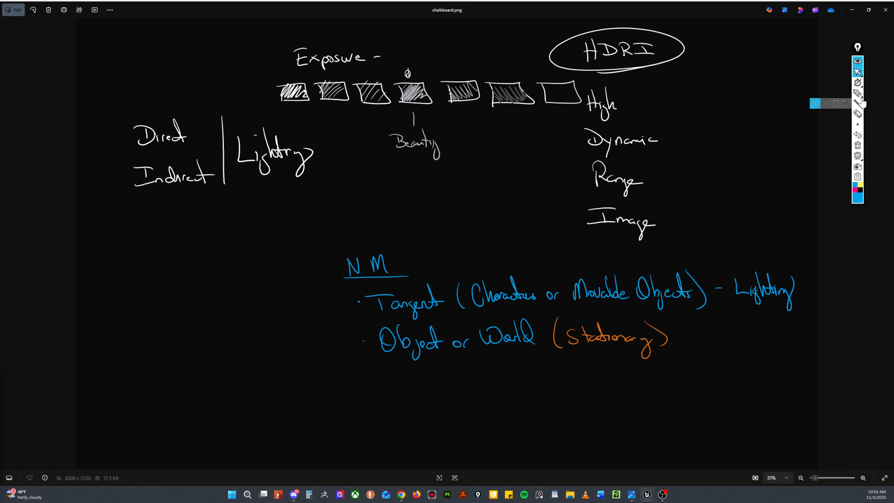
# Step: Switch back to the chalkboard image and write the heading "PBR" in blue to the left of the NM notes
pyautogui.click(857, 94)
pyautogui.click(126, 262)
pyautogui.moveTo(126, 262); pyautogui.dragTo(127, 276)
pyautogui.moveTo(116, 263); pyautogui.dragTo(127, 268)
pyautogui.moveTo(139, 263)
pyautogui.mouseDown()
pyautogui.moveTo(138, 272)
pyautogui.moveTo(154, 270)
pyautogui.mouseUp()
pyautogui.moveTo(152, 262); pyautogui.dragTo(168, 271)
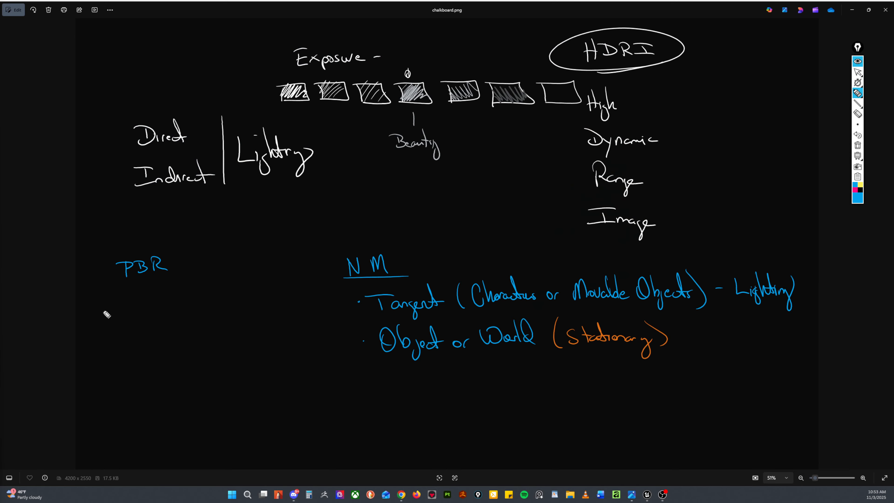
# Step: Write "Mid Gray" with a leading arrow below PBR, then add a circled "50%" beside it and strike it through
pyautogui.moveTo(82, 318)
pyautogui.mouseDown()
pyautogui.moveTo(86, 307)
pyautogui.moveTo(109, 317)
pyautogui.mouseUp()
pyautogui.moveTo(58, 303); pyautogui.dragTo(69, 311)
pyautogui.moveTo(133, 303); pyautogui.dragTo(139, 309)
pyautogui.moveTo(140, 307); pyautogui.dragTo(157, 328)
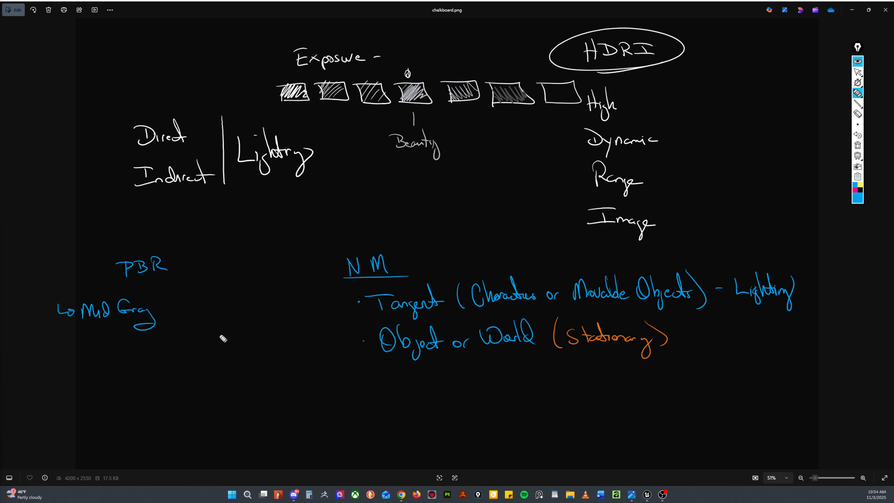
pyautogui.moveTo(186, 298)
pyautogui.mouseDown()
pyautogui.moveTo(177, 301)
pyautogui.moveTo(197, 311)
pyautogui.moveTo(209, 297)
pyautogui.moveTo(202, 312)
pyautogui.moveTo(212, 317)
pyautogui.mouseUp()
pyautogui.click(210, 318)
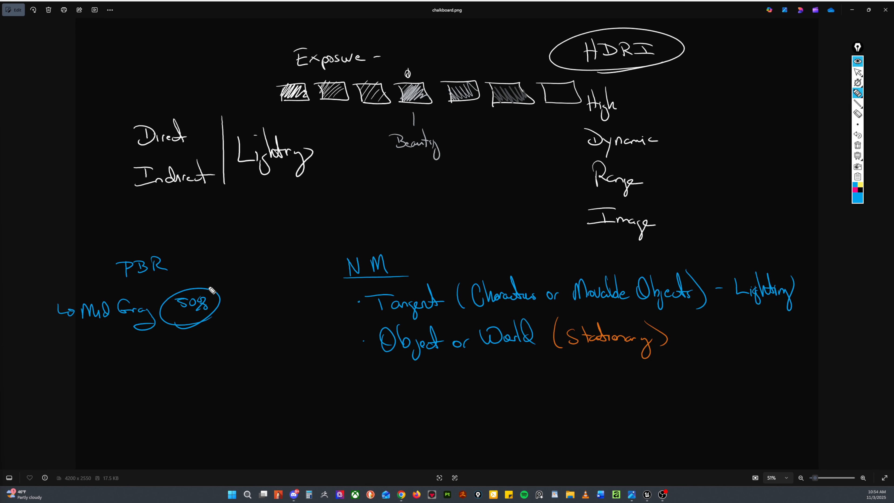
pyautogui.moveTo(209, 280); pyautogui.dragTo(160, 355)
# Step: Draw an arrow below the Mid Gray note and write "Unreal" with "3D packages" beneath it
pyautogui.moveTo(119, 346)
pyautogui.mouseDown()
pyautogui.moveTo(133, 365)
pyautogui.moveTo(173, 363)
pyautogui.mouseUp()
pyautogui.moveTo(184, 364); pyautogui.dragTo(192, 363)
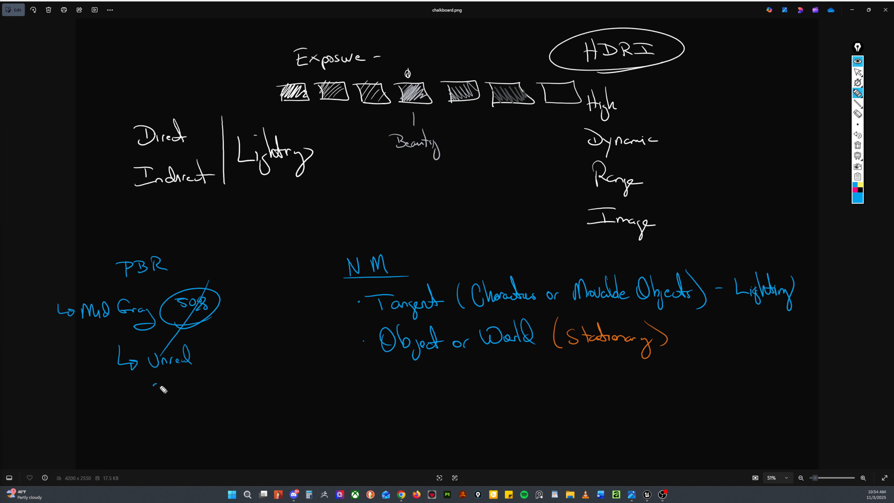
pyautogui.moveTo(155, 385)
pyautogui.mouseDown()
pyautogui.moveTo(186, 394)
pyautogui.moveTo(230, 385)
pyautogui.mouseUp()
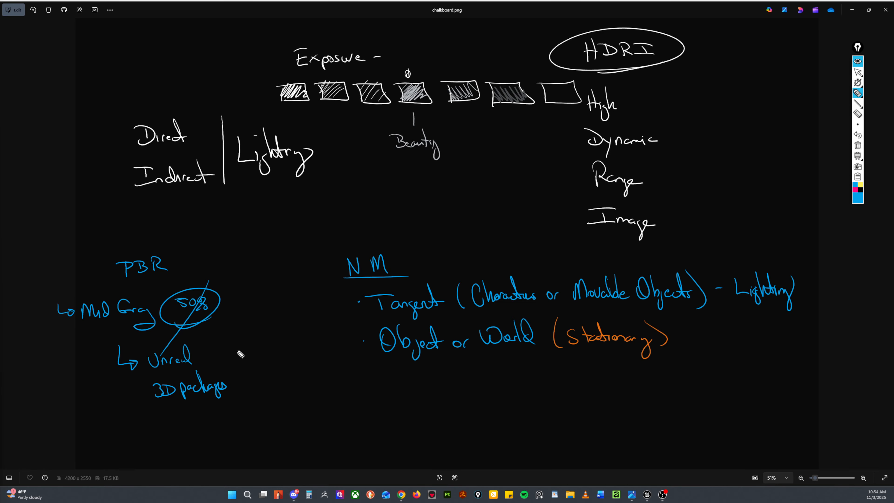
# Step: Draw a vertical divider after "Unreal" and "3D packages" and write ".18" and "18%" beyond it
pyautogui.moveTo(233, 339); pyautogui.dragTo(238, 387)
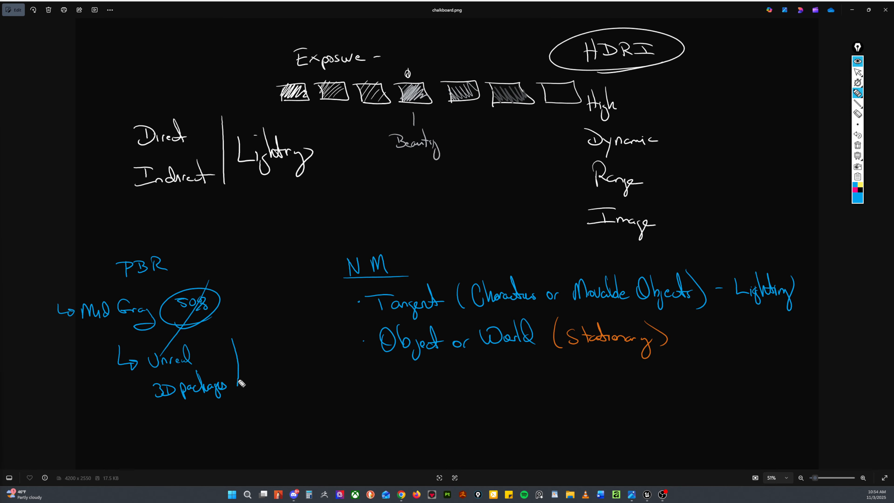
pyautogui.click(250, 366)
pyautogui.moveTo(257, 353)
pyautogui.mouseDown()
pyautogui.moveTo(256, 367)
pyautogui.moveTo(267, 359)
pyautogui.moveTo(256, 393)
pyautogui.moveTo(280, 386)
pyautogui.mouseUp()
pyautogui.click(257, 380)
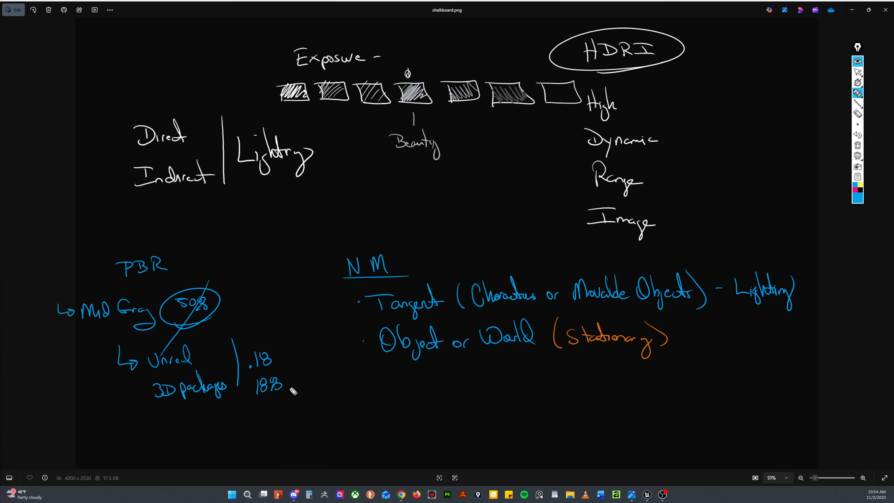
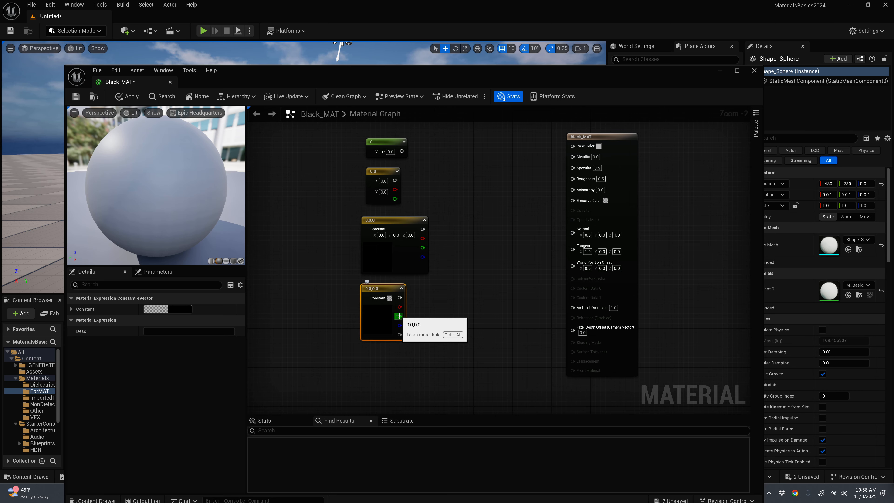
# Step: Move the single-value constant aside and delete the two-value and four-value constant nodes from the material graph
pyautogui.click(430, 319)
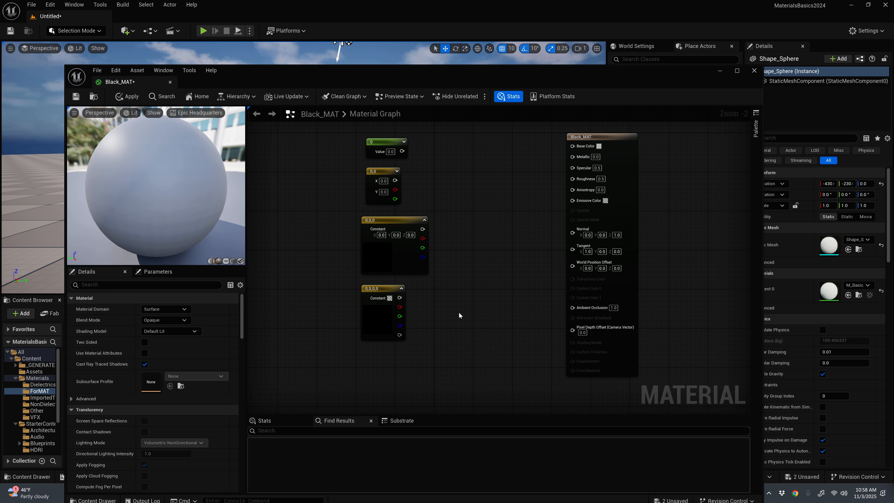
pyautogui.click(384, 289)
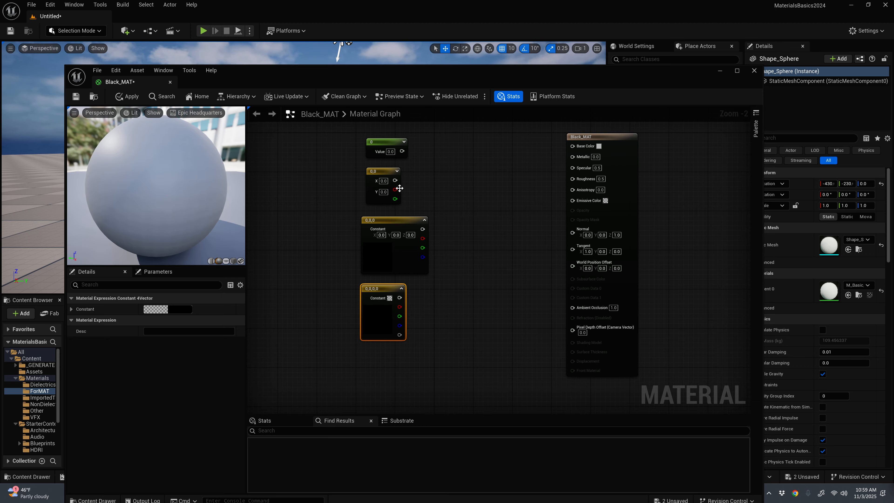
pyautogui.moveTo(388, 143); pyautogui.dragTo(465, 167)
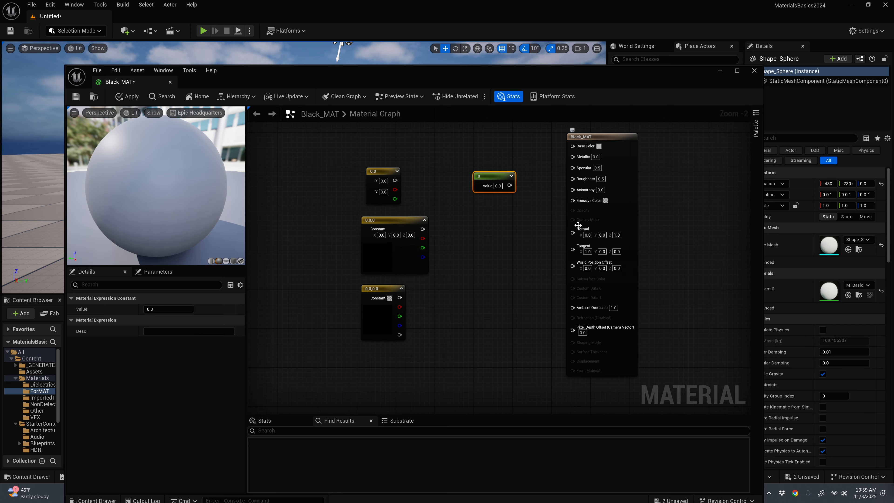
pyautogui.moveTo(496, 173); pyautogui.dragTo(461, 175)
pyautogui.click(378, 172)
pyautogui.press('Delete')
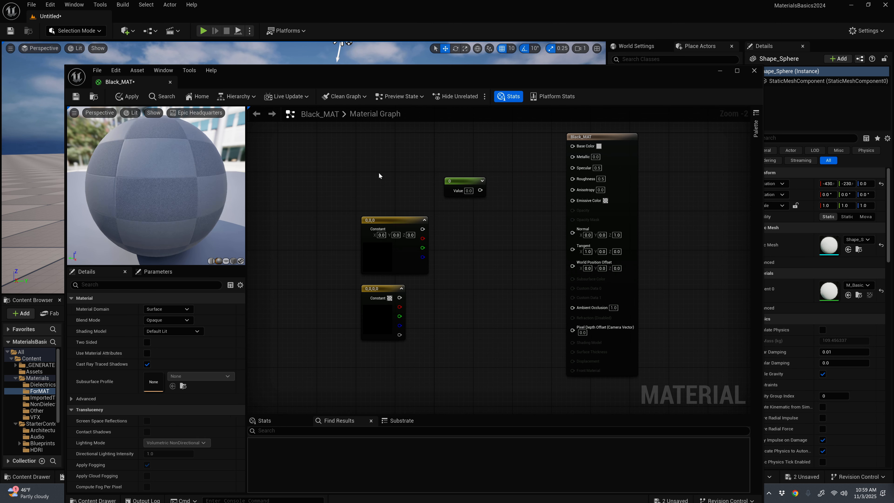
pyautogui.click(381, 288)
pyautogui.press('Delete')
# Step: Place the single-value constant low in the graph and raise the three-value constant to about the height of Base Color
pyautogui.moveTo(464, 181); pyautogui.dragTo(381, 338)
pyautogui.moveTo(398, 221); pyautogui.dragTo(374, 142)
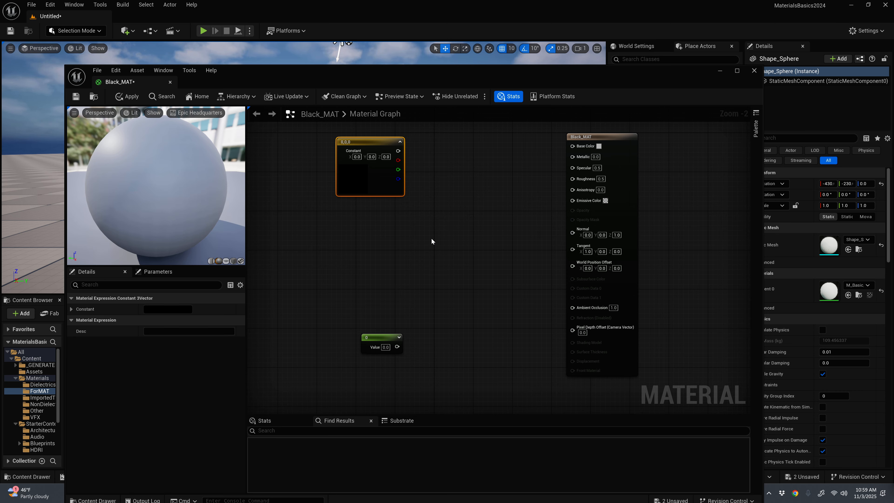
pyautogui.moveTo(369, 141); pyautogui.dragTo(365, 146)
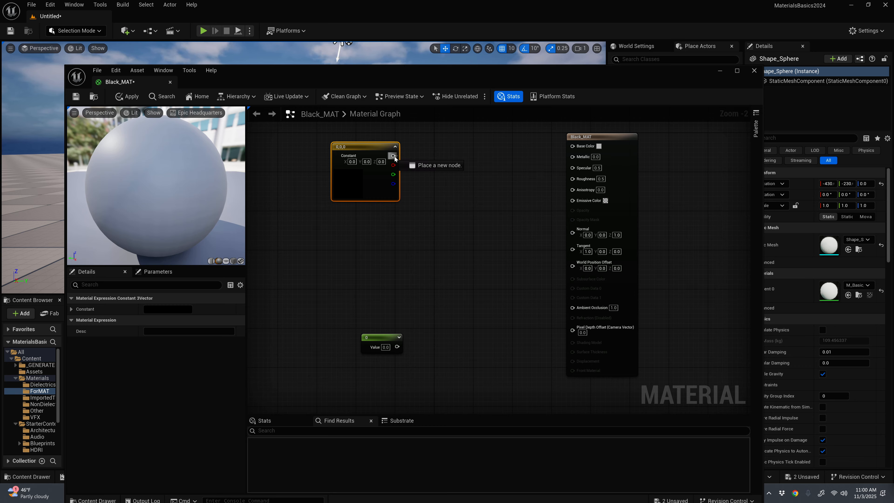
# Step: Connect the three-value constant to Base Color, align it with that input, and break the connection again
pyautogui.moveTo(394, 156); pyautogui.dragTo(572, 146)
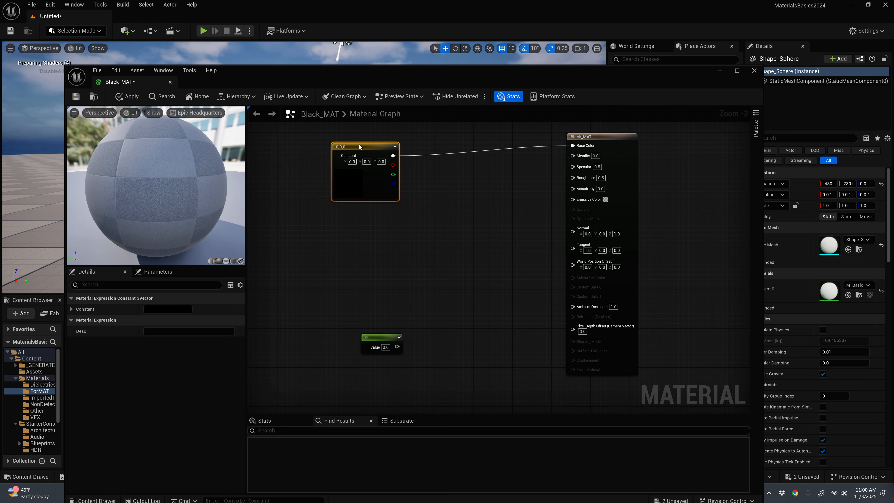
pyautogui.moveTo(360, 147)
pyautogui.mouseDown()
pyautogui.moveTo(397, 139)
pyautogui.moveTo(366, 131)
pyautogui.mouseUp()
pyautogui.moveTo(403, 146); pyautogui.dragTo(486, 259)
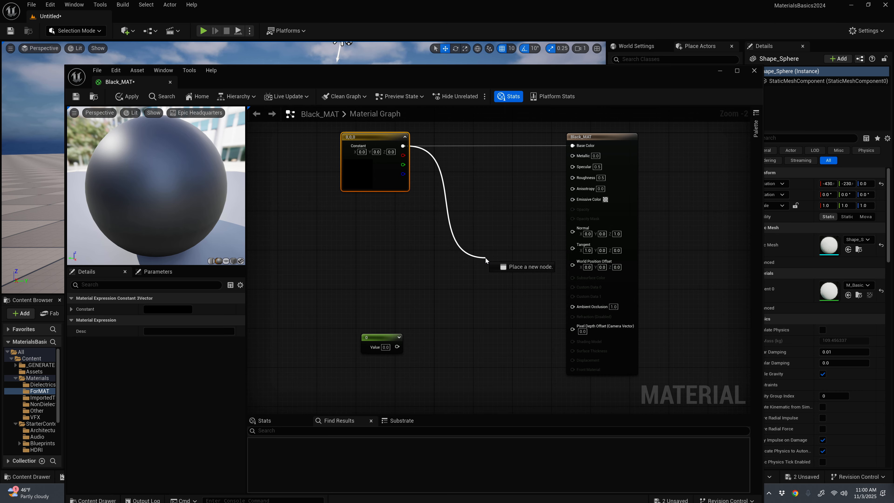
pyautogui.click(488, 180)
pyautogui.click(459, 202)
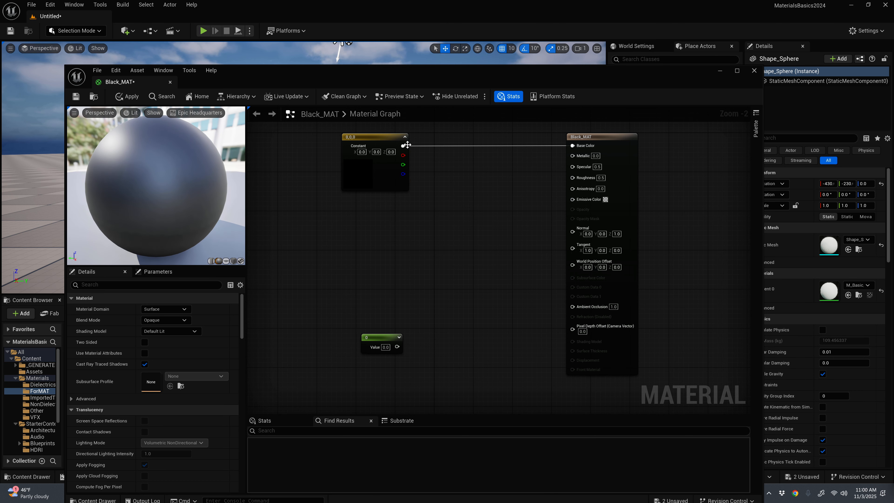
pyautogui.keyDown('alt'); pyautogui.click(559, 145); pyautogui.keyUp('alt')
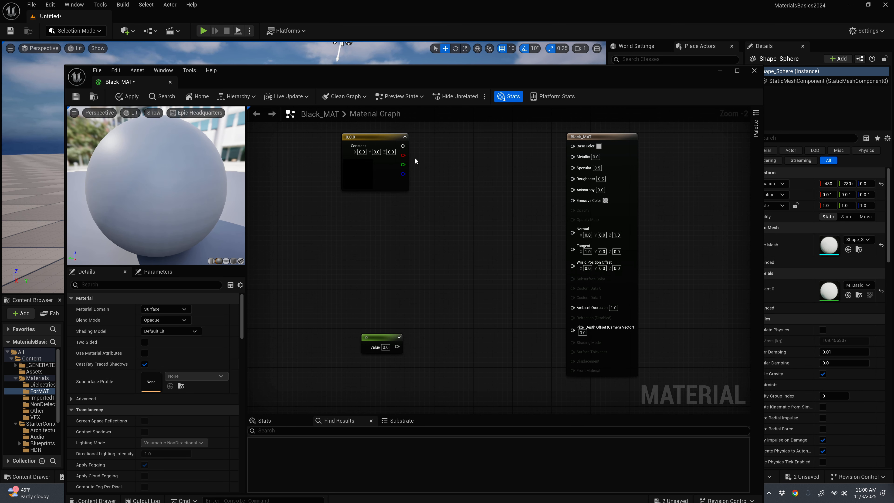
# Step: Search the available nodes for "color" from the three-value constant's output, and dismiss the list
pyautogui.moveTo(403, 146); pyautogui.dragTo(456, 146)
pyautogui.write('color')
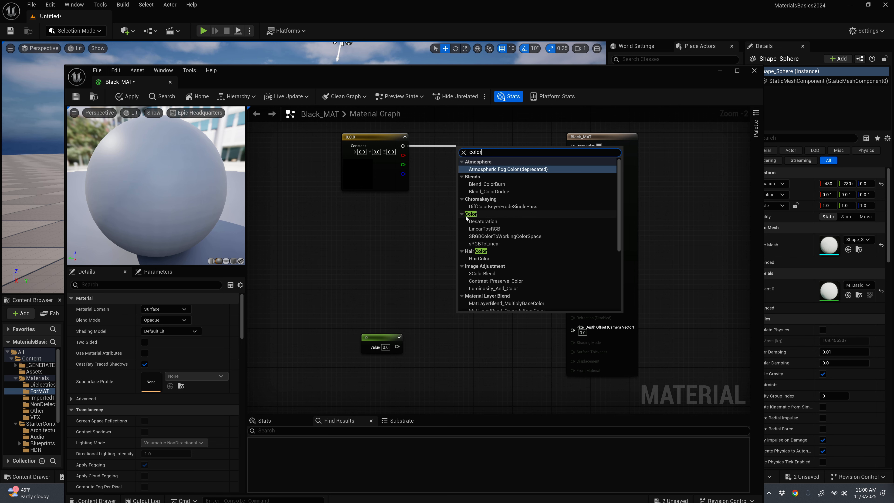
pyautogui.click(428, 260)
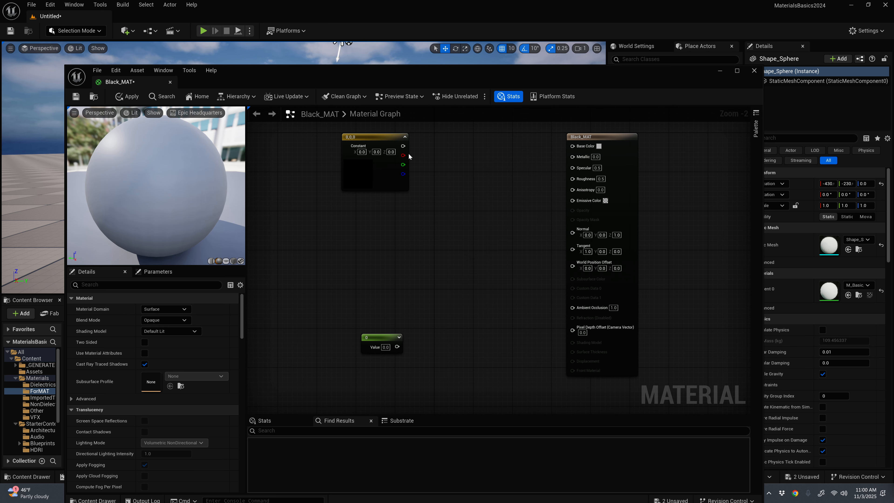
# Step: Replace the three-value constant with a new single-value constant connected to Base Color
pyautogui.moveTo(404, 148); pyautogui.dragTo(572, 146)
pyautogui.click(373, 137)
pyautogui.press('Delete')
pyautogui.press('1')
pyautogui.click(381, 143)
pyautogui.moveTo(416, 156); pyautogui.dragTo(573, 145)
# Step: Set the Base Color constant's value to 0.04 and align the node roughly level with the Base Color input
pyautogui.click(162, 308)
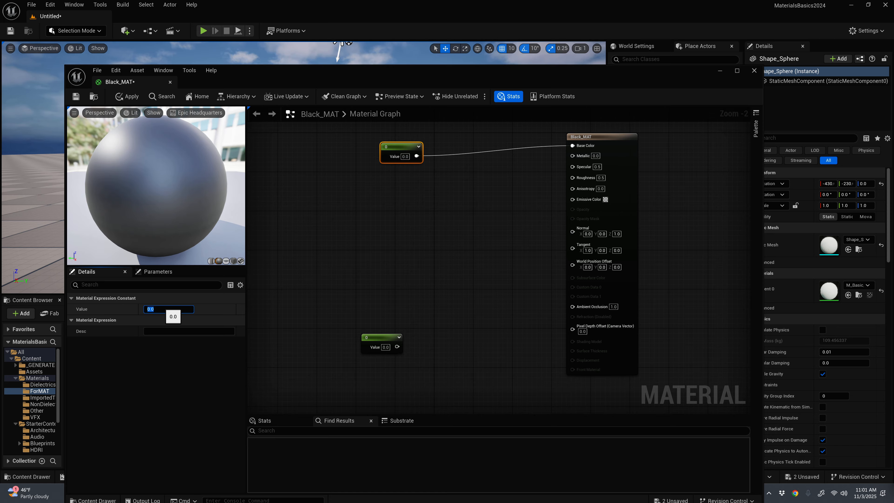
pyautogui.write('.')
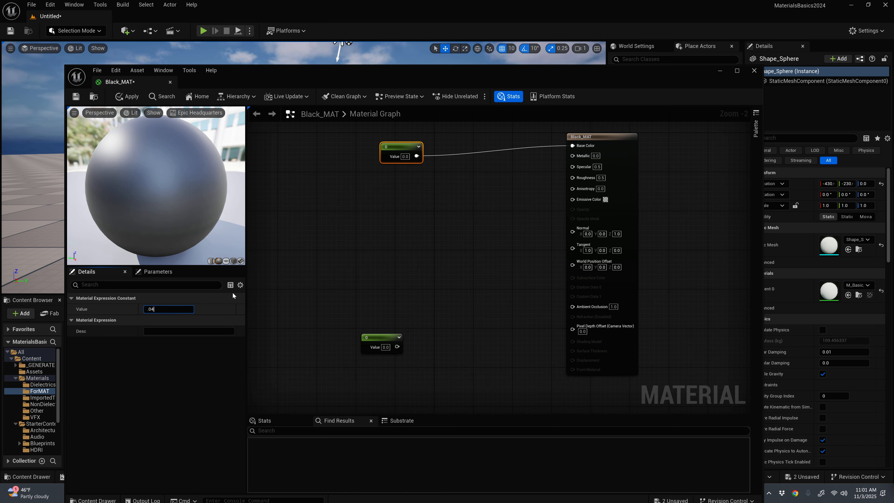
pyautogui.press('Return')
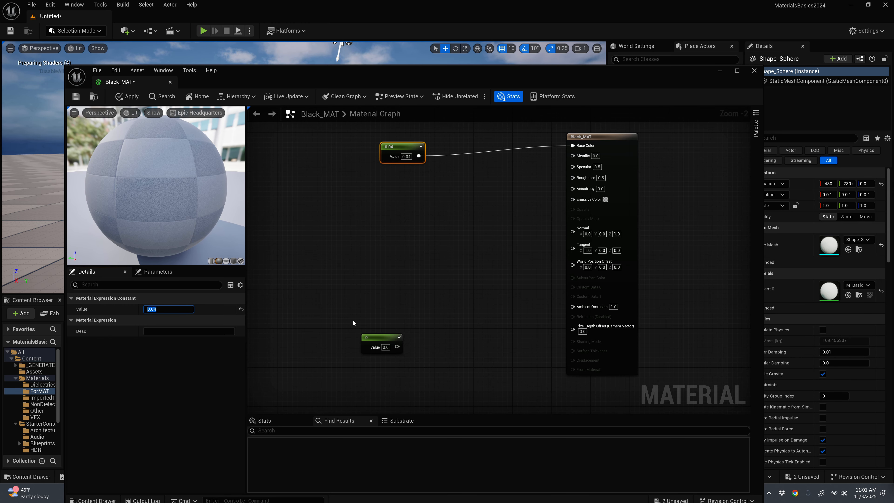
pyautogui.moveTo(400, 148); pyautogui.dragTo(385, 149)
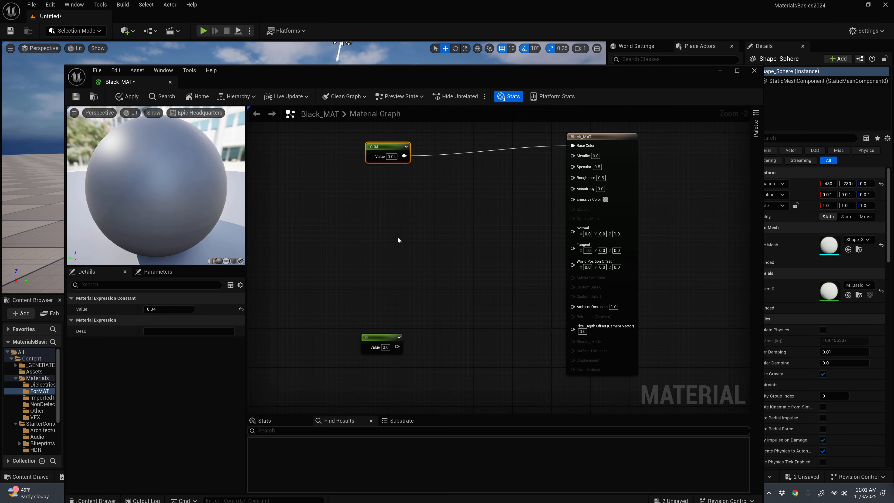
pyautogui.moveTo(388, 156); pyautogui.dragTo(393, 151)
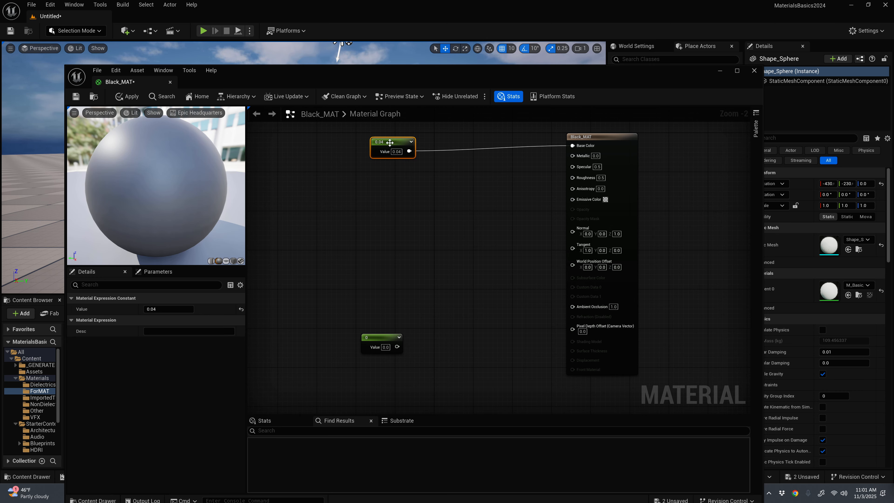
# Step: Delete the unconnected constant, and add a new single-value constant below the 0.04 node with a duplicate beneath it
pyautogui.moveTo(381, 337); pyautogui.dragTo(336, 239)
pyautogui.press('Delete')
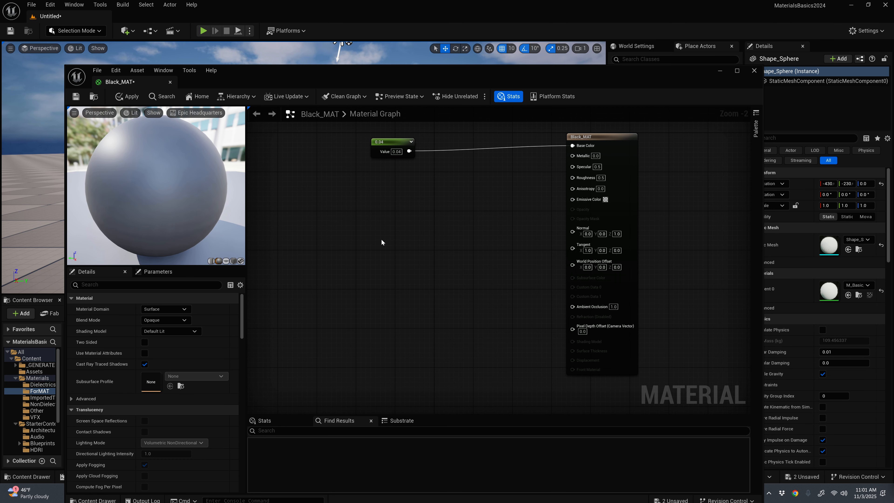
pyautogui.click(370, 269)
pyautogui.moveTo(390, 269); pyautogui.dragTo(371, 198)
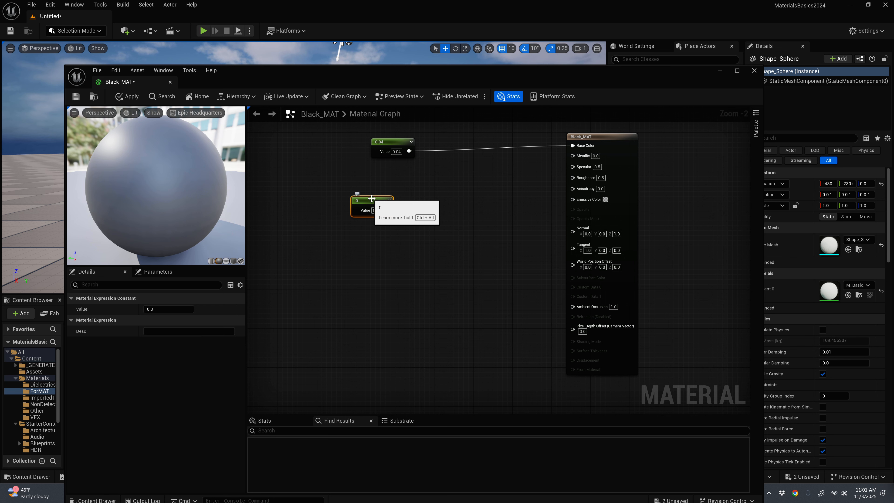
pyautogui.hotkey('ctrl', 'd')
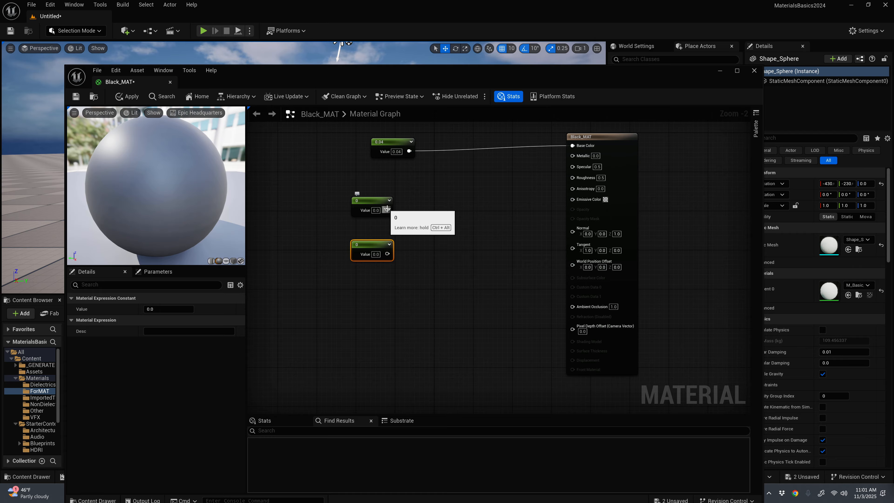
# Step: Connect the upper new constant to Metallic and the lower one to Roughness, lining the Metallic constant up under the 0.04 node
pyautogui.moveTo(387, 210); pyautogui.dragTo(570, 156)
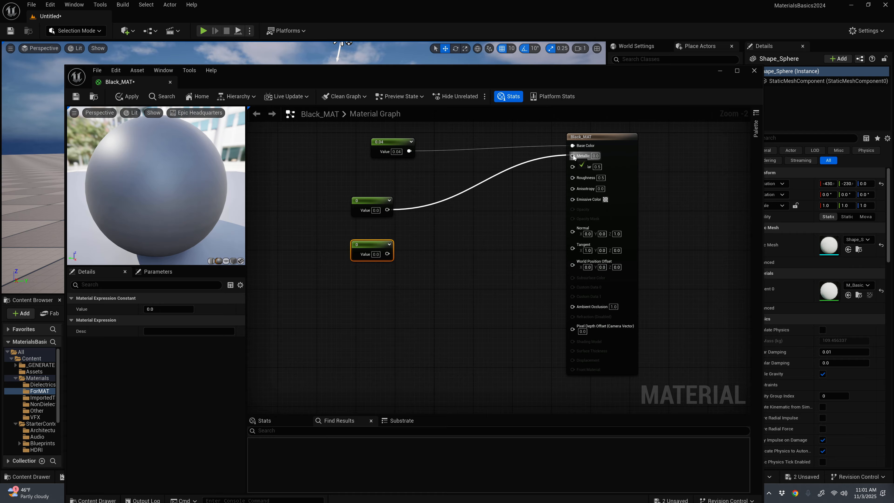
pyautogui.moveTo(387, 254); pyautogui.dragTo(572, 175)
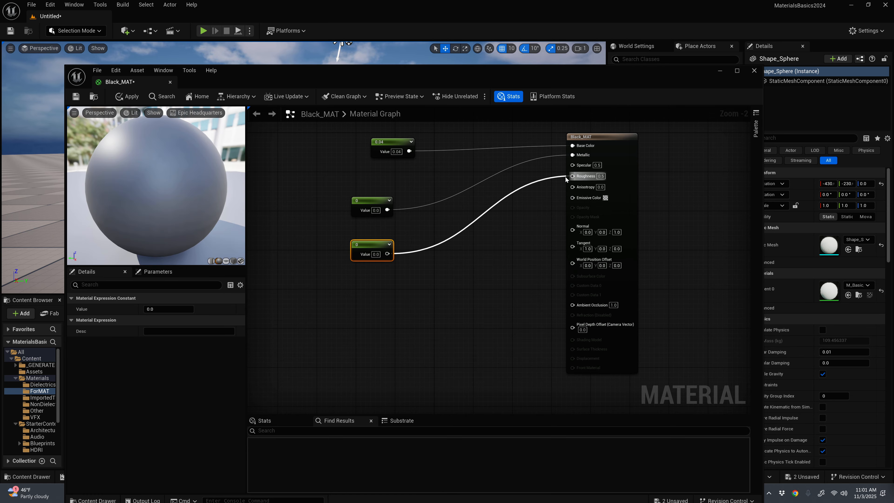
pyautogui.moveTo(373, 203); pyautogui.dragTo(393, 193)
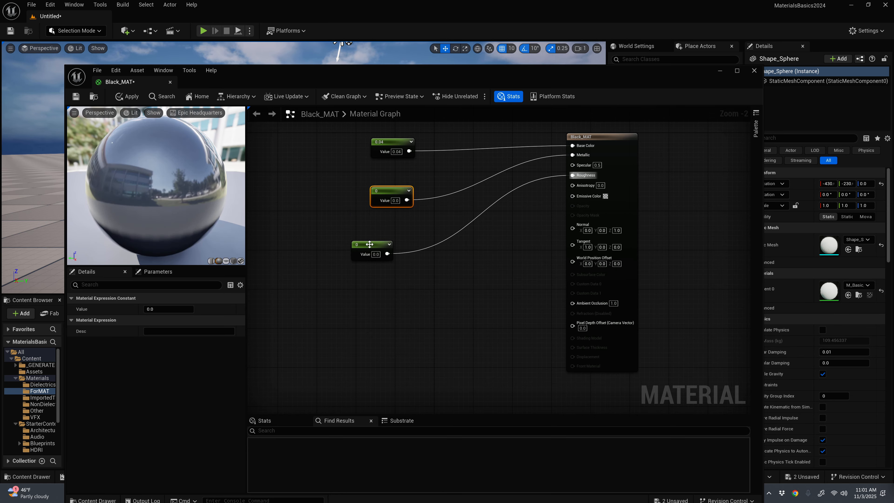
# Step: Align the Roughness constant beneath the Metallic constant and set its value to 0.3
pyautogui.moveTo(368, 245); pyautogui.dragTo(387, 236)
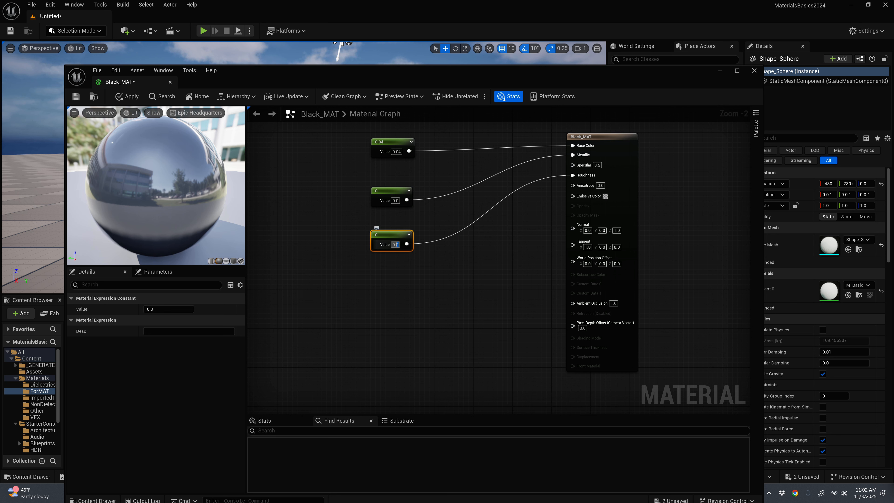
pyautogui.write('0.3')
pyautogui.press('Return')
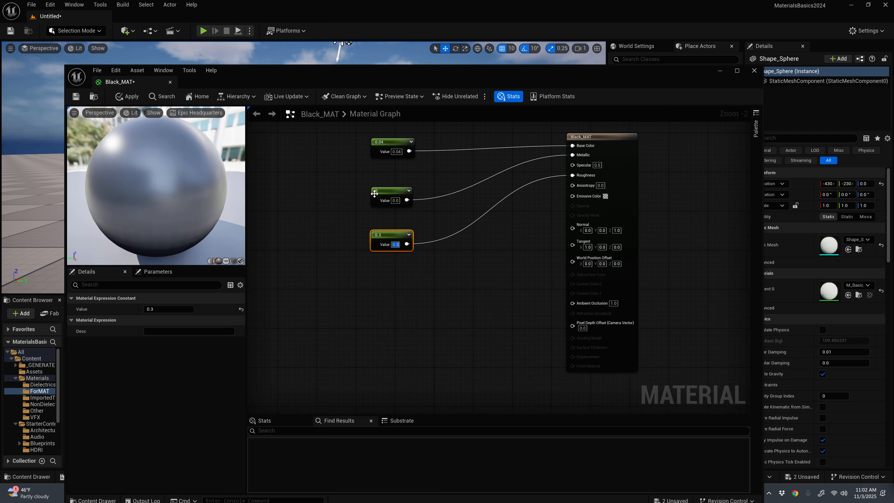
# Step: Move the Metallic constant closer to the 0.04 constant and shift the Black_MAT output node farther away from the constants
pyautogui.moveTo(389, 193); pyautogui.dragTo(390, 184)
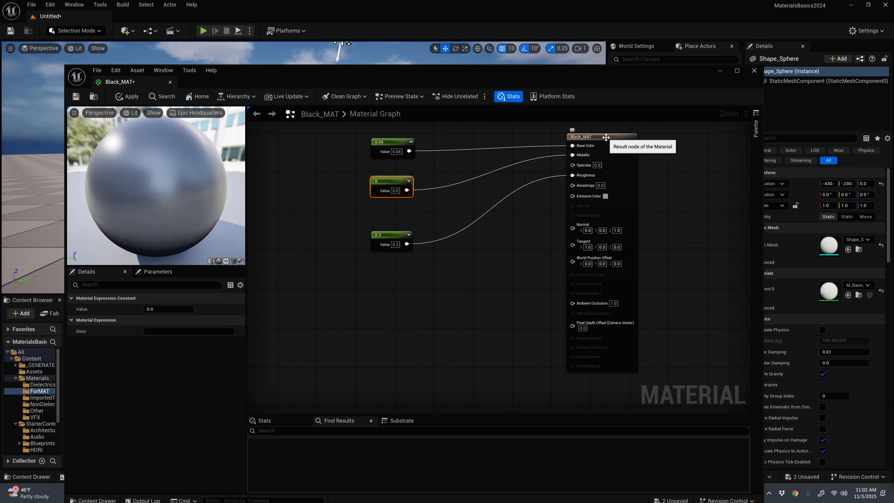
pyautogui.moveTo(607, 136); pyautogui.dragTo(641, 141)
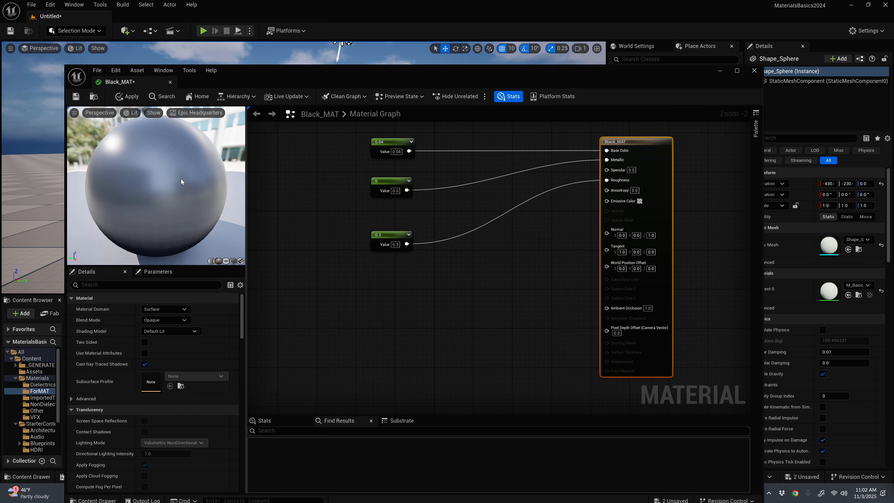
pyautogui.click(390, 143)
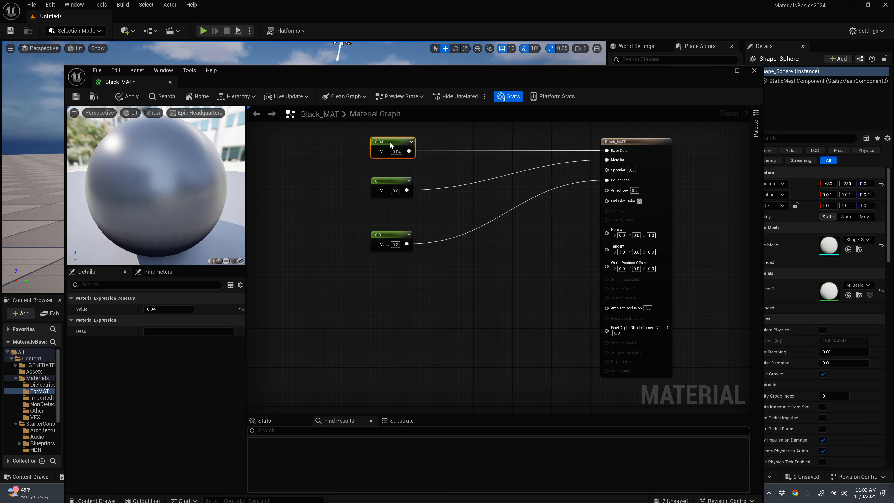
pyautogui.click(387, 181)
pyautogui.moveTo(393, 180); pyautogui.dragTo(397, 175)
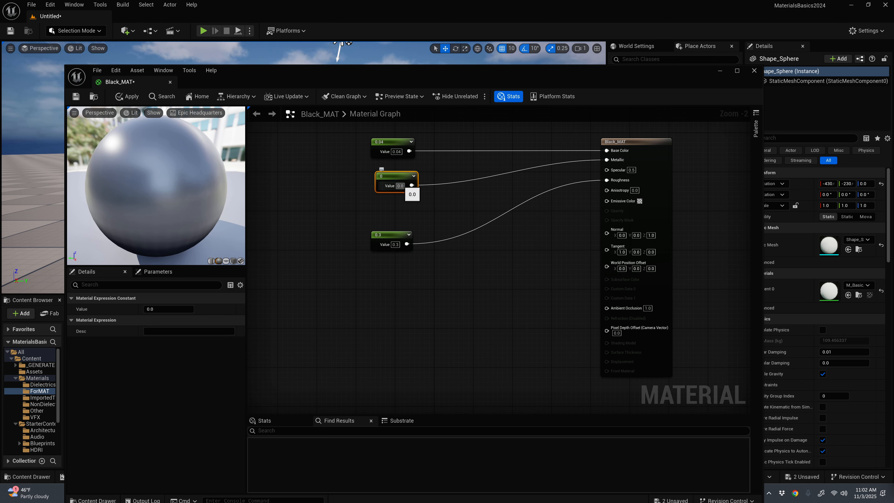
# Step: Apply and save the Black_MAT changes, and close the material editor
pyautogui.click(134, 99)
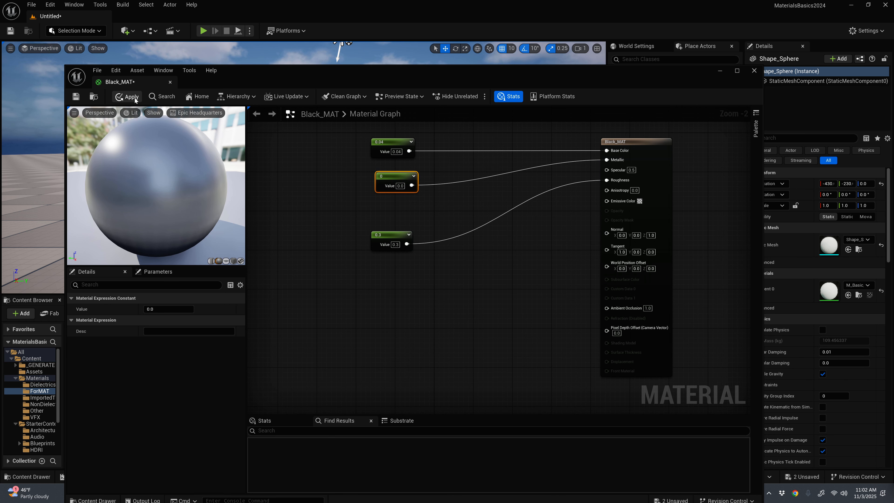
pyautogui.click(75, 97)
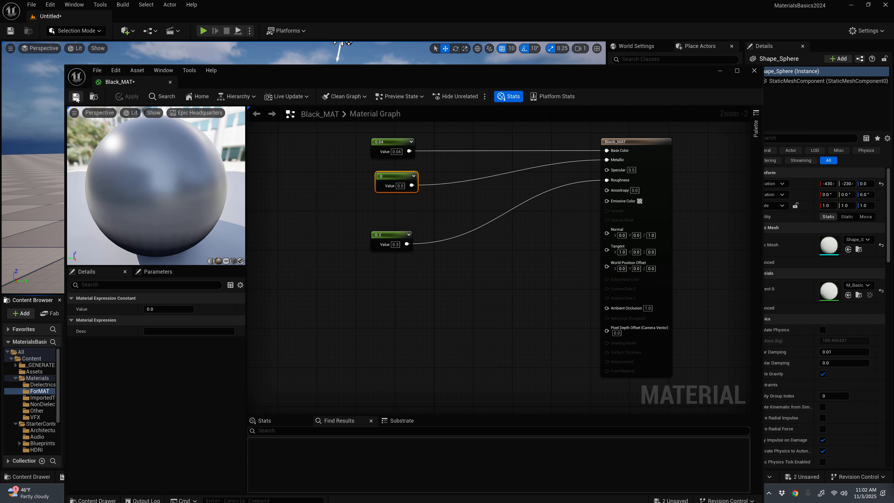
pyautogui.click(754, 70)
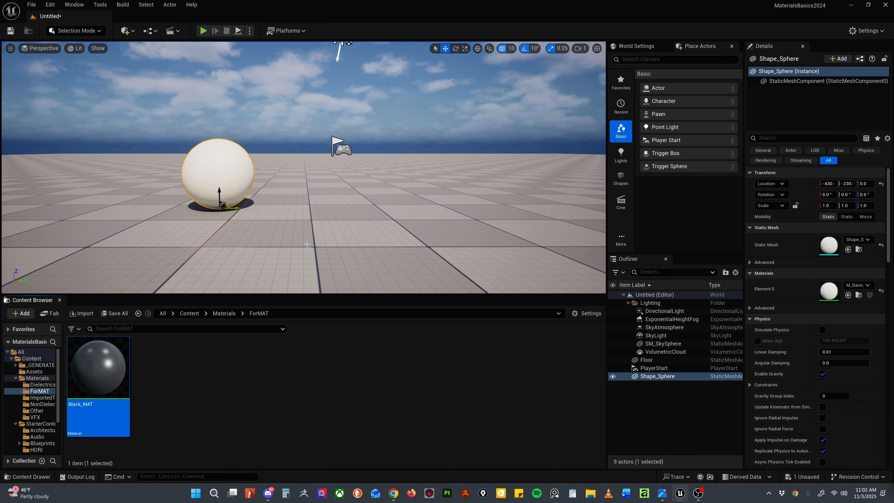
# Step: Assign the Black_MAT material to the sphere in the level
pyautogui.moveTo(104, 370); pyautogui.dragTo(211, 184)
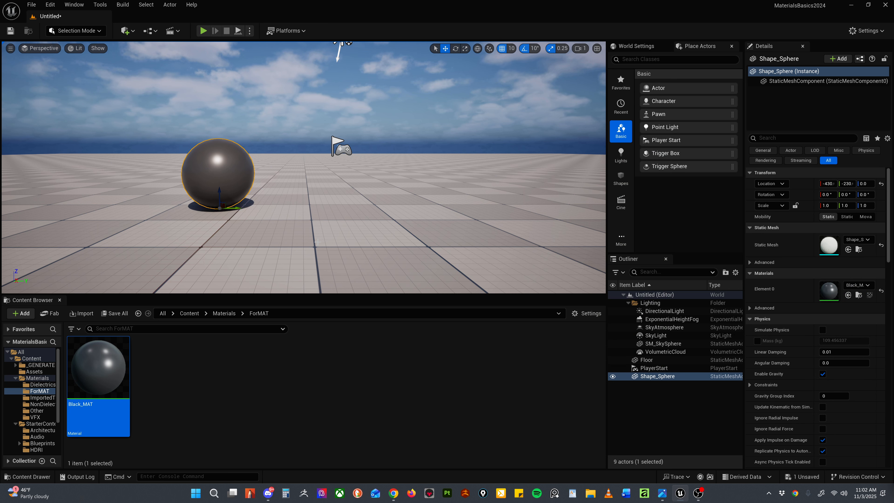
pyautogui.moveTo(313, 207)
pyautogui.keyDown('alt'); pyautogui.mouseDown()
pyautogui.moveTo(404, 243)
pyautogui.moveTo(334, 208)
pyautogui.moveTo(306, 225)
pyautogui.moveTo(306, 217)
pyautogui.mouseUp(); pyautogui.keyUp('alt')
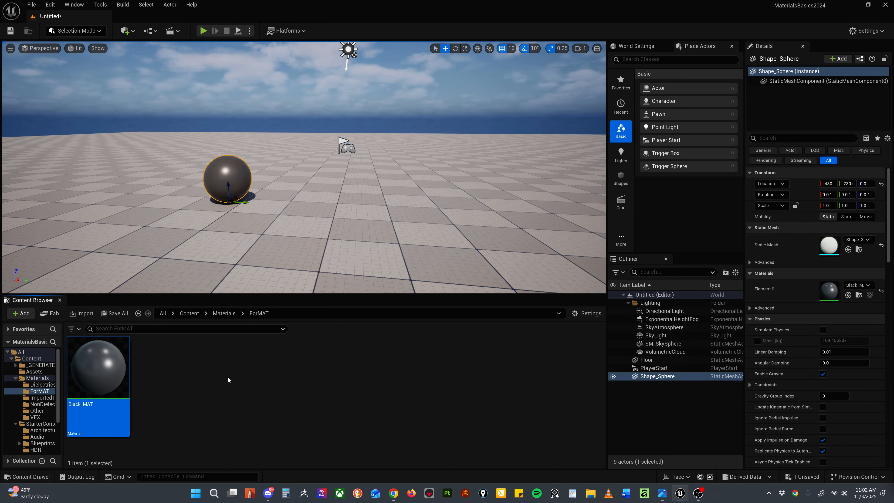
# Step: Duplicate the Black_MAT material in the ForMAT folder and name the copy White_MAT
pyautogui.hotkey('ctrl', 'd')
pyautogui.press('Return')
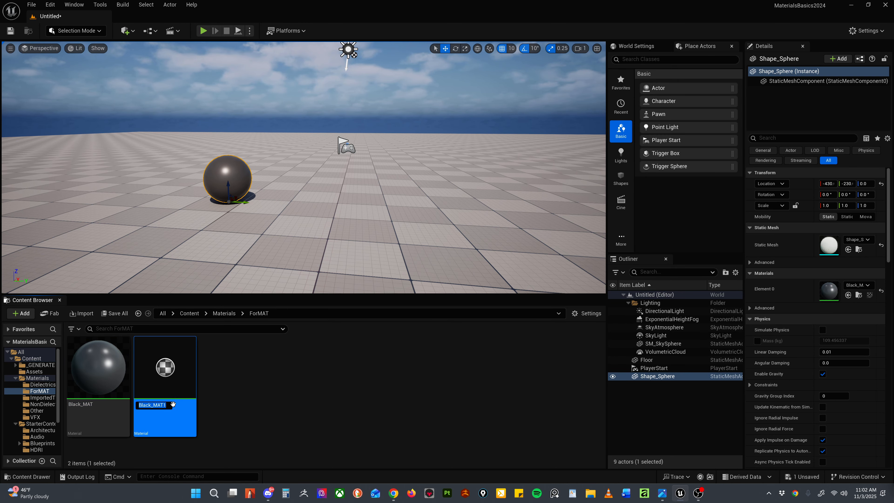
pyautogui.doubleClick(156, 406)
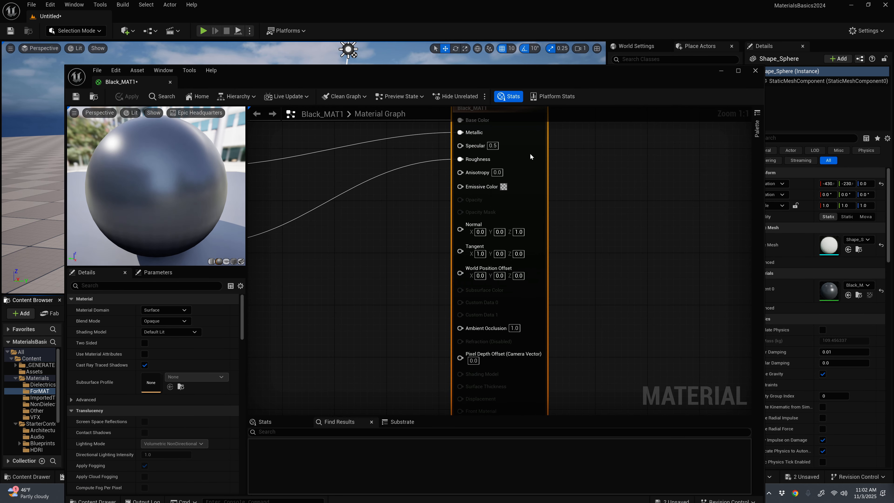
pyautogui.click(756, 72)
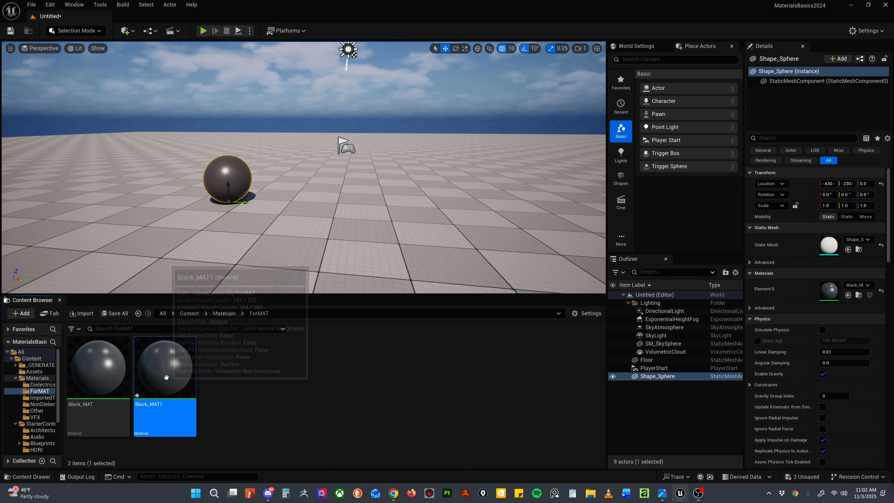
pyautogui.press('F2')
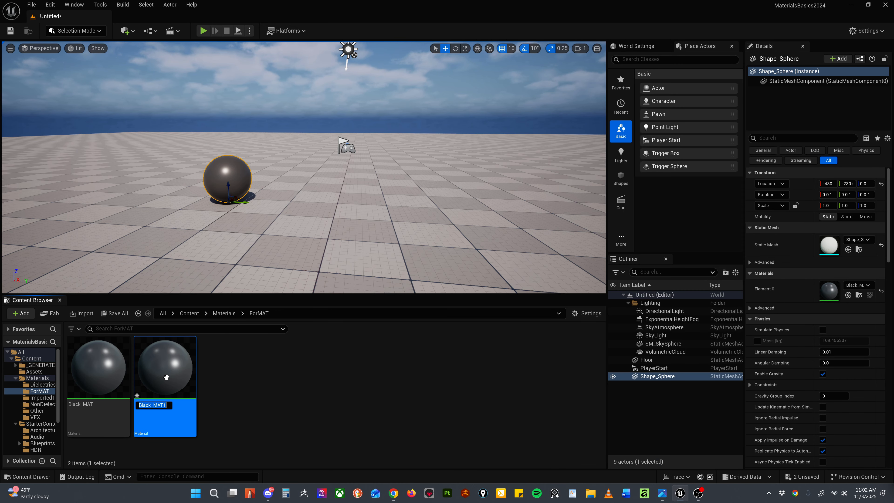
pyautogui.write('WhiteB')
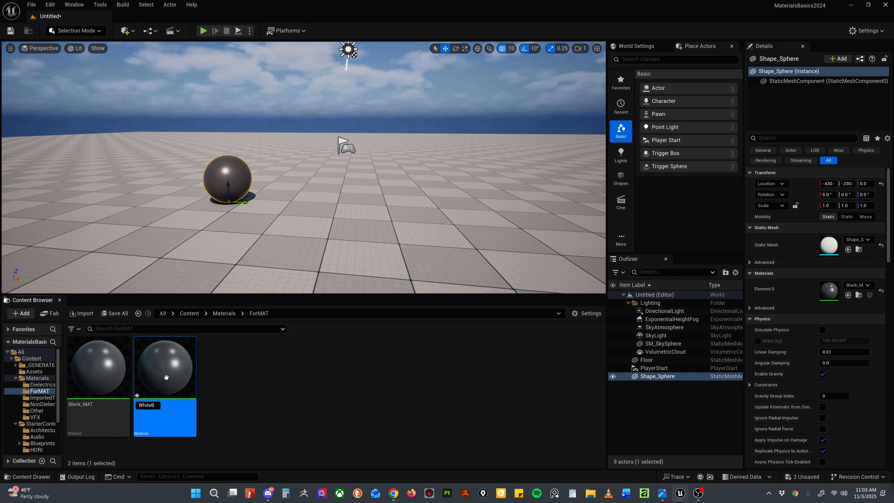
pyautogui.press('BackSpace')
pyautogui.write('_MAT')
pyautogui.press('Return')
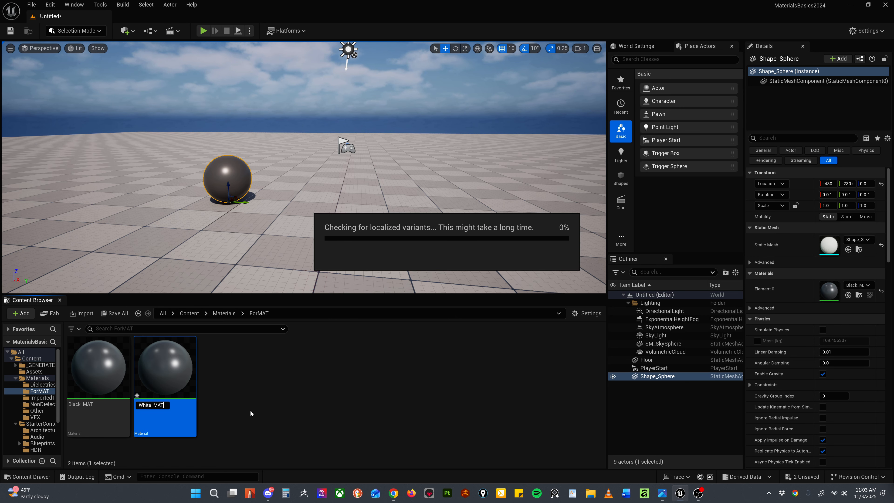
# Step: Open White_MAT for editing and set the constant feeding Base Color to 0.85
pyautogui.doubleClick(172, 372)
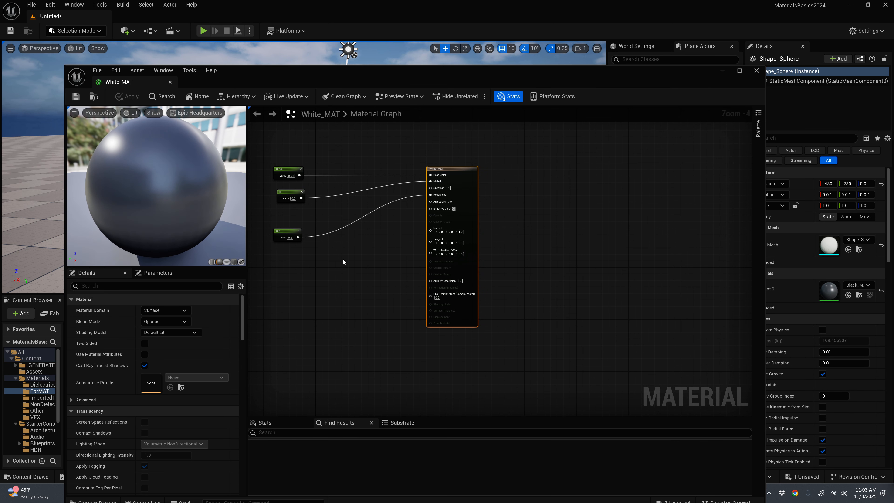
pyautogui.moveTo(343, 259); pyautogui.dragTo(462, 293, button='right')
pyautogui.scroll(3, 390, 245)
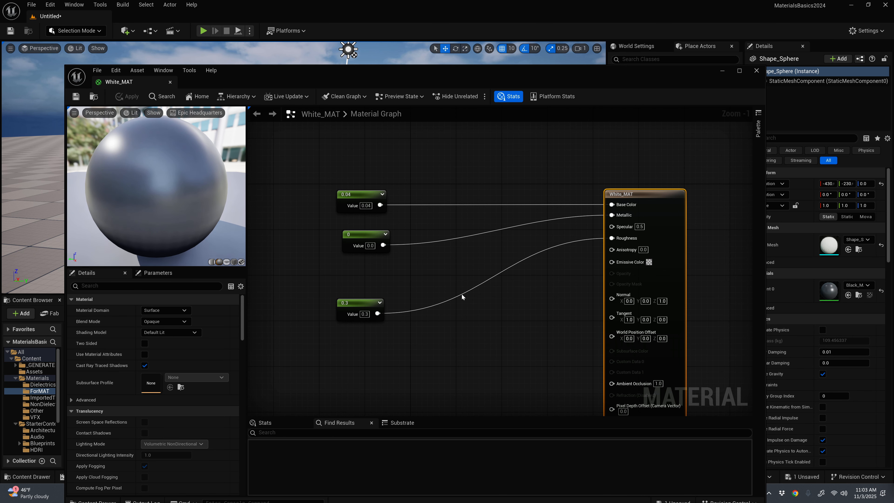
pyautogui.click(377, 209)
pyautogui.click(370, 206)
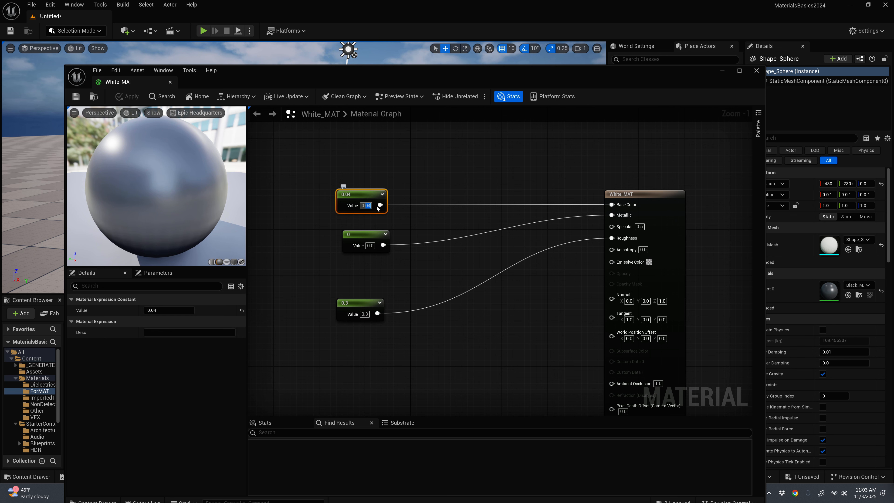
pyautogui.write('0.8')
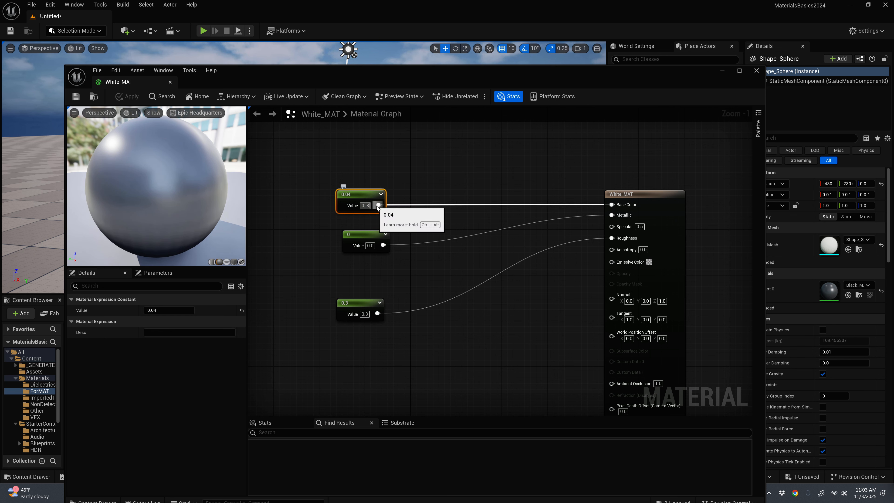
pyautogui.press('Escape')
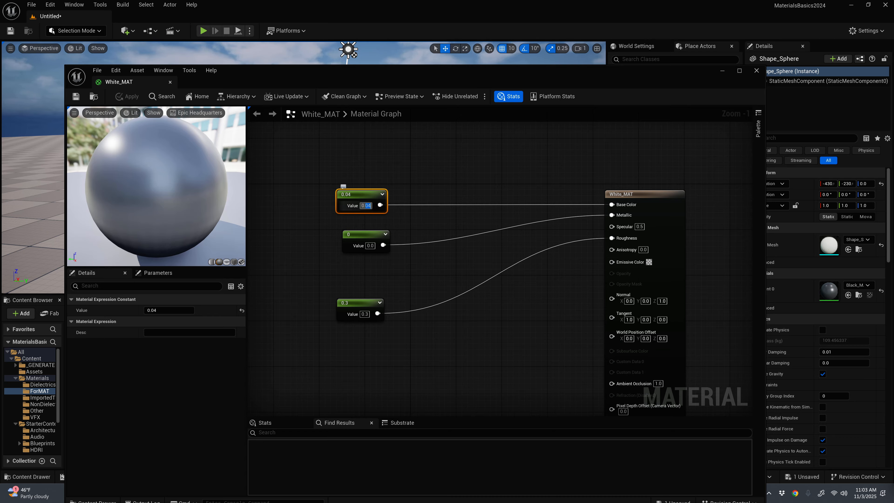
pyautogui.write('0.85')
pyautogui.press('Return')
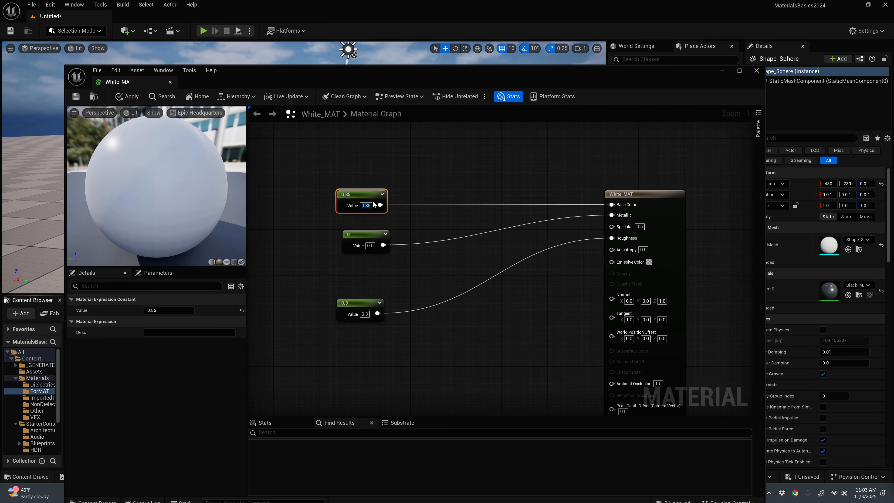
# Step: Space the three constants of White_MAT evenly in one column, moving the 0.85 constant up and the 0.3 constant closer to the Metallic constant
pyautogui.moveTo(374, 205); pyautogui.dragTo(375, 171)
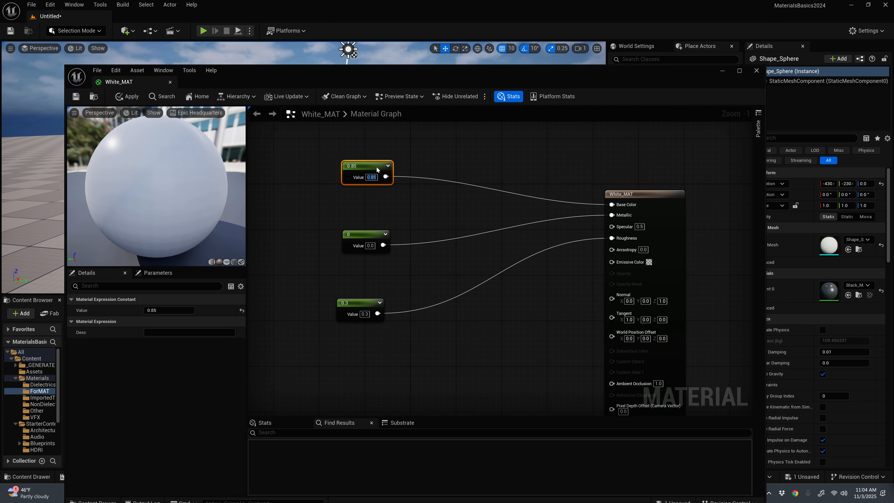
pyautogui.moveTo(376, 166); pyautogui.dragTo(377, 178)
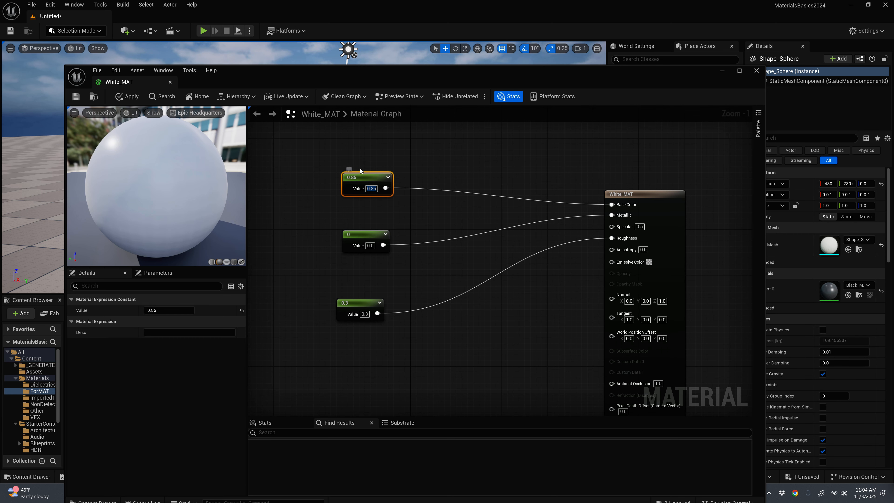
pyautogui.moveTo(357, 173); pyautogui.dragTo(356, 151)
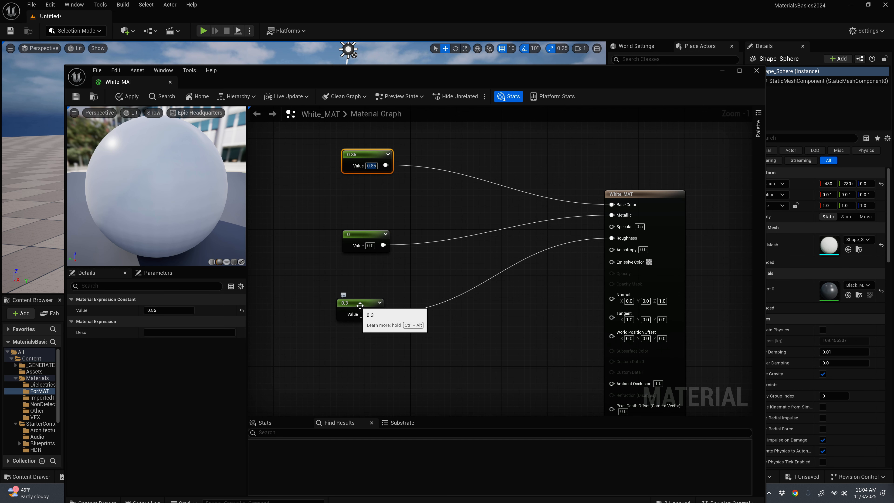
pyautogui.moveTo(361, 306); pyautogui.dragTo(365, 295)
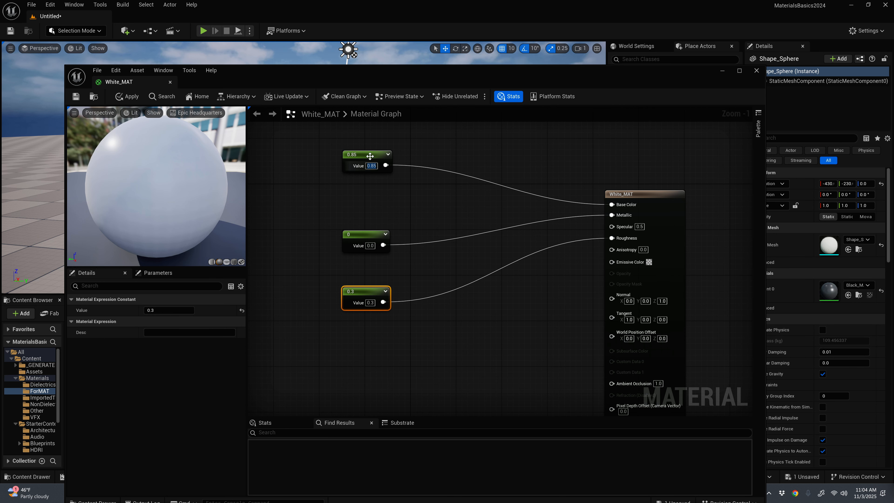
pyautogui.moveTo(363, 155); pyautogui.dragTo(363, 160)
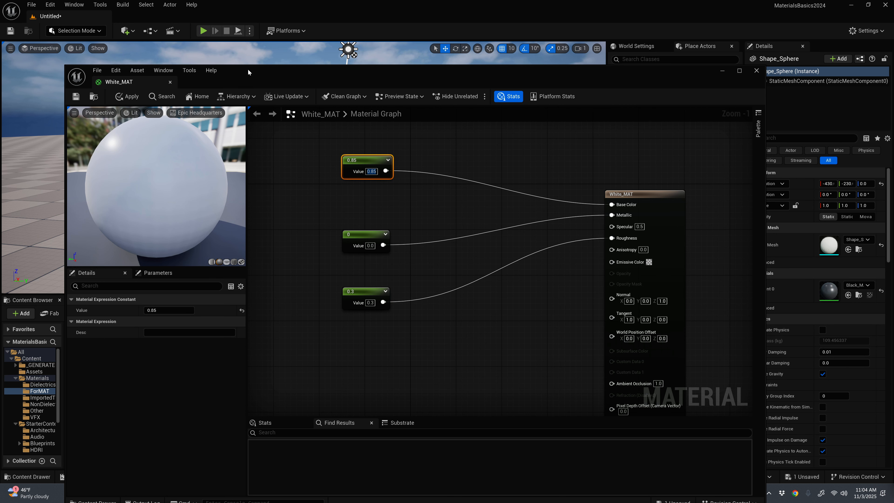
# Step: Apply and save the White_MAT changes, and close the material editor
pyautogui.moveTo(249, 72); pyautogui.dragTo(488, 90)
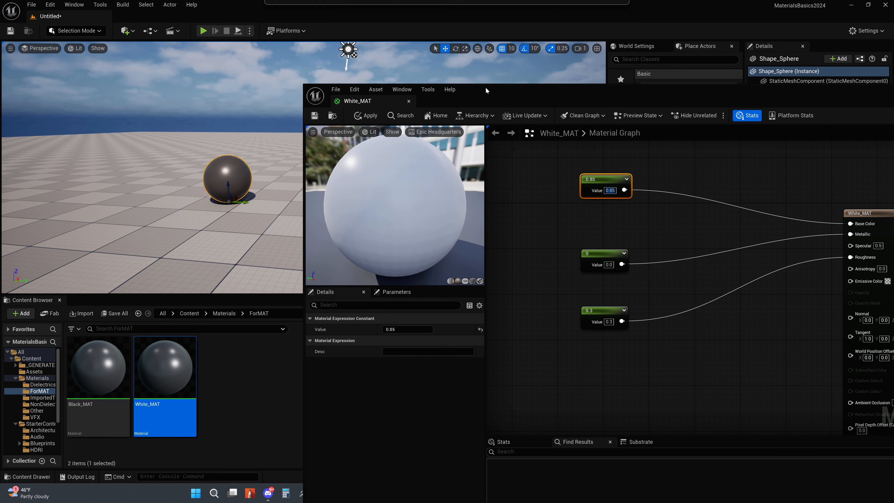
pyautogui.click(366, 115)
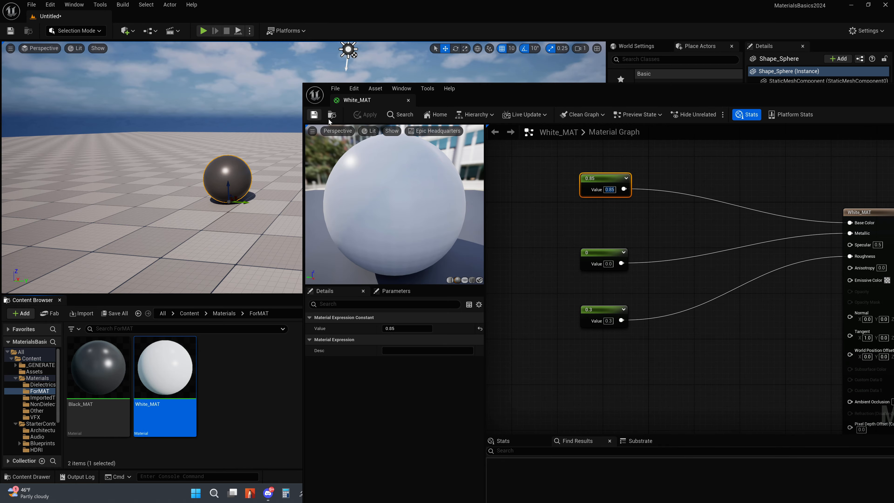
pyautogui.moveTo(780, 91); pyautogui.dragTo(541, 89)
pyautogui.click(754, 87)
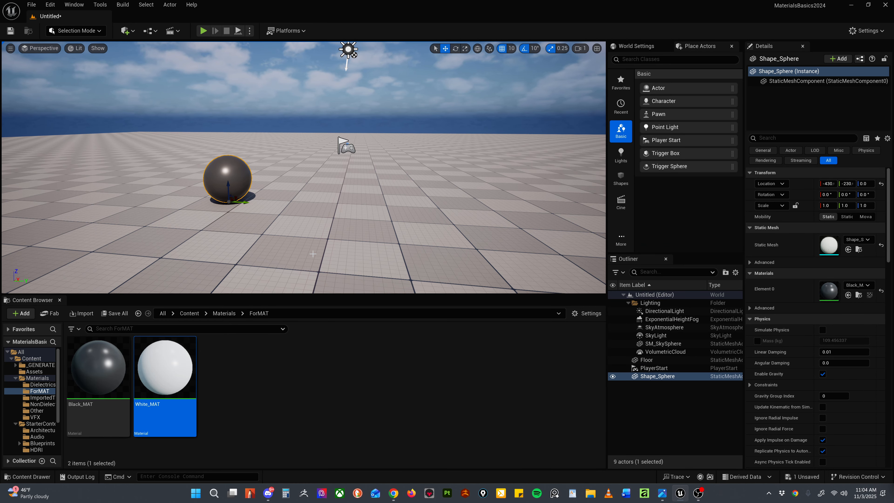
pyautogui.hotkey('ctrl', 'd')
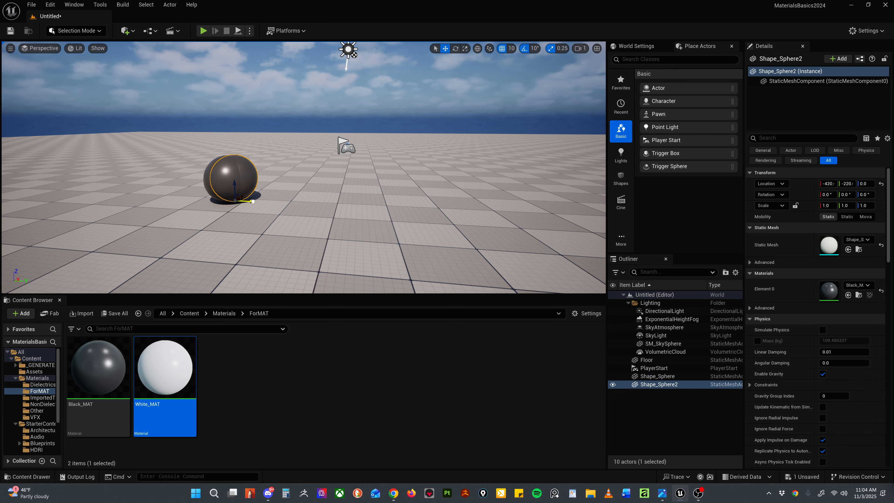
pyautogui.moveTo(248, 202); pyautogui.dragTo(298, 204)
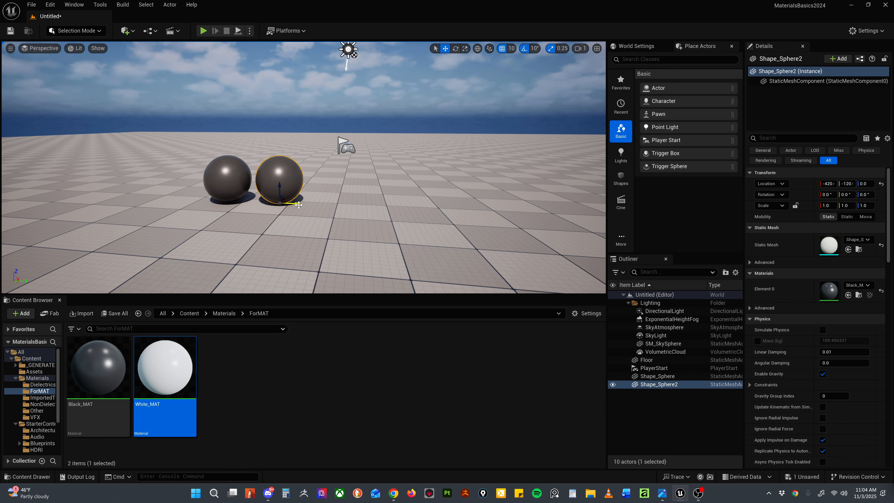
pyautogui.press('Delete')
pyautogui.moveTo(242, 179); pyautogui.dragTo(226, 179, button='right')
pyautogui.click(274, 180)
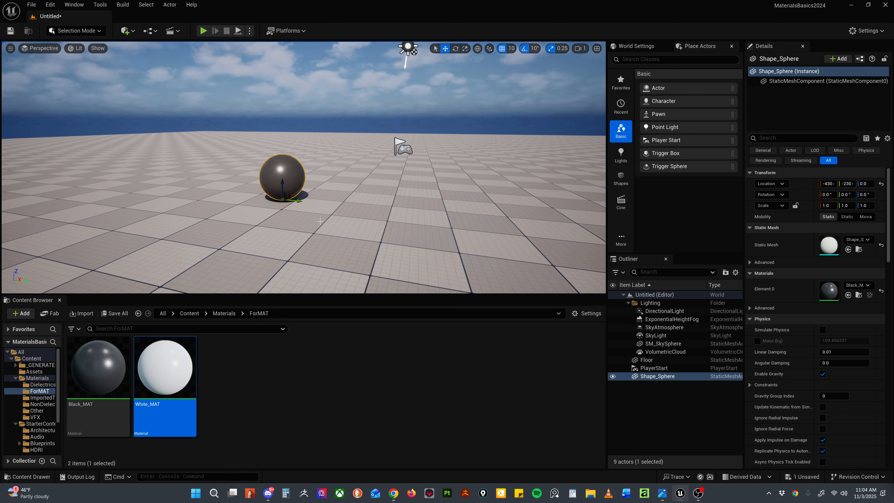
pyautogui.keyDown('alt'); pyautogui.moveTo(298, 201); pyautogui.dragTo(349, 206); pyautogui.keyUp('alt')
pyautogui.moveTo(323, 247); pyautogui.dragTo(353, 247, button='right')
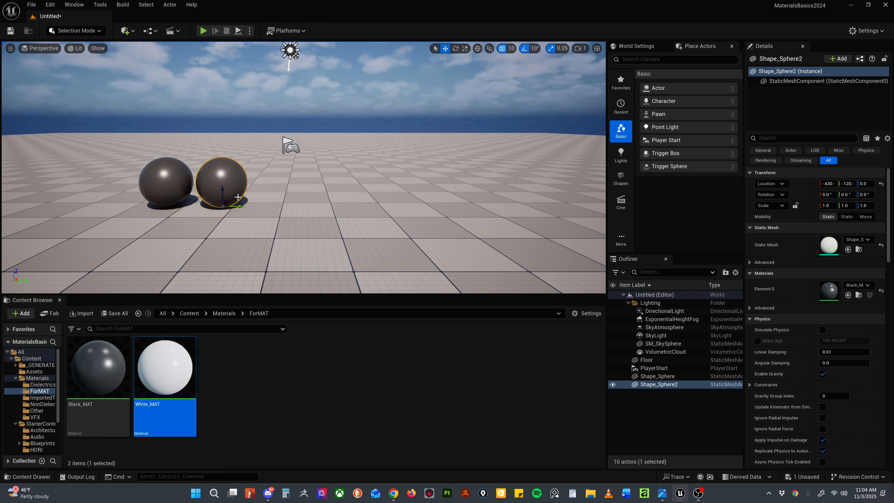
pyautogui.hotkey('ctrl', 'z')
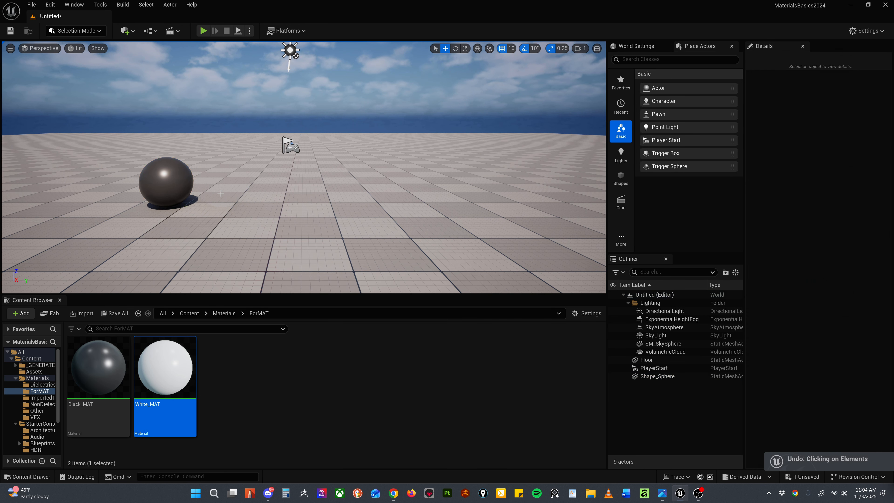
# Step: Duplicate the black sphere straight up so the copy sits above the original at a Z location of 110
pyautogui.click(168, 188)
pyautogui.keyDown('alt'); pyautogui.moveTo(168, 189); pyautogui.dragTo(165, 130); pyautogui.keyUp('alt')
pyautogui.scroll(-5, 271, 197)
pyautogui.moveTo(271, 197); pyautogui.dragTo(297, 270, button='middle')
pyautogui.hotkey('ctrl', 'z')
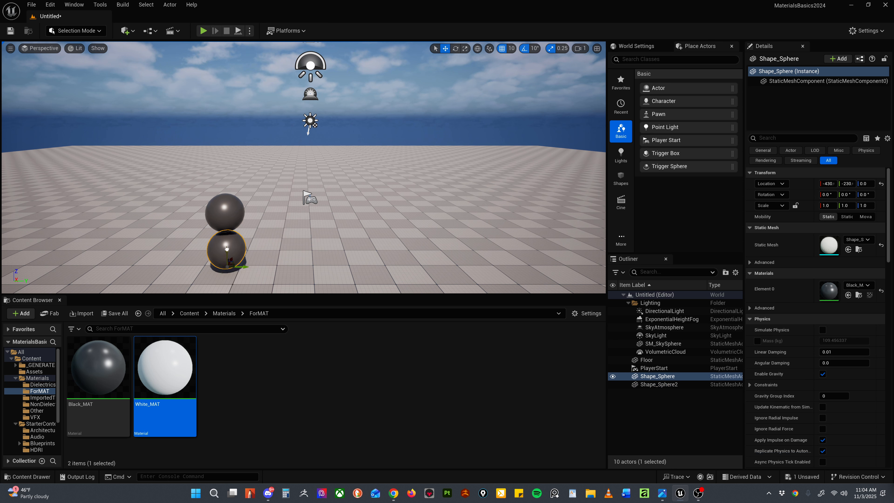
# Step: Raise the original sphere high above the floor and move its copy directly beneath it at a Z location of 290
pyautogui.moveTo(235, 249); pyautogui.dragTo(230, 95)
pyautogui.click(233, 211)
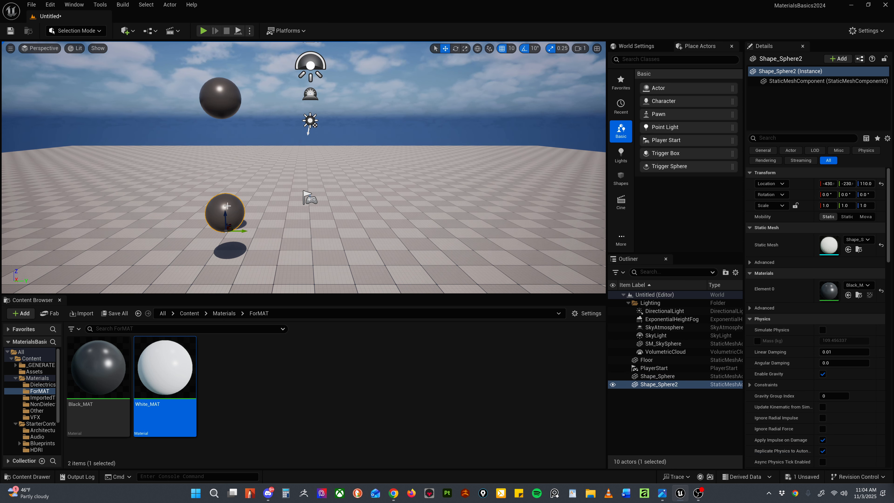
pyautogui.moveTo(227, 212); pyautogui.dragTo(230, 135)
# Step: Assign White_MAT to the lower sphere and duplicate that sphere beneath it at a Z location of 170
pyautogui.moveTo(157, 340); pyautogui.dragTo(230, 151)
pyautogui.click(273, 236)
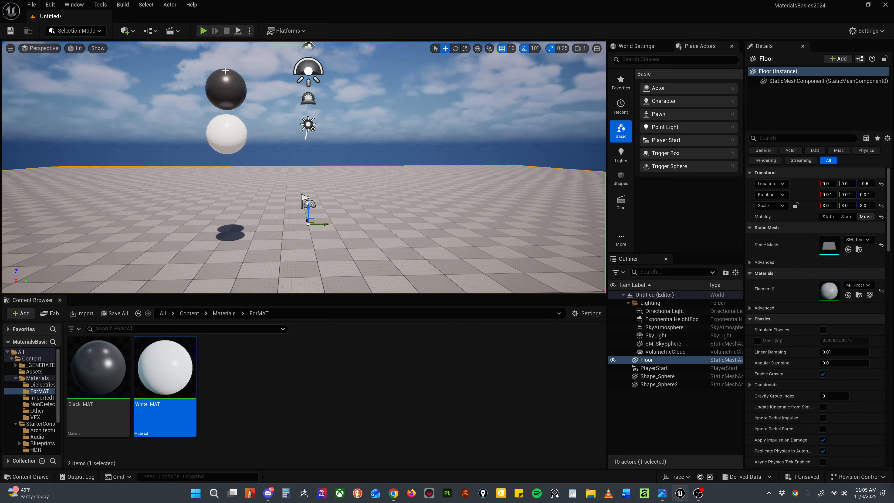
pyautogui.click(224, 149)
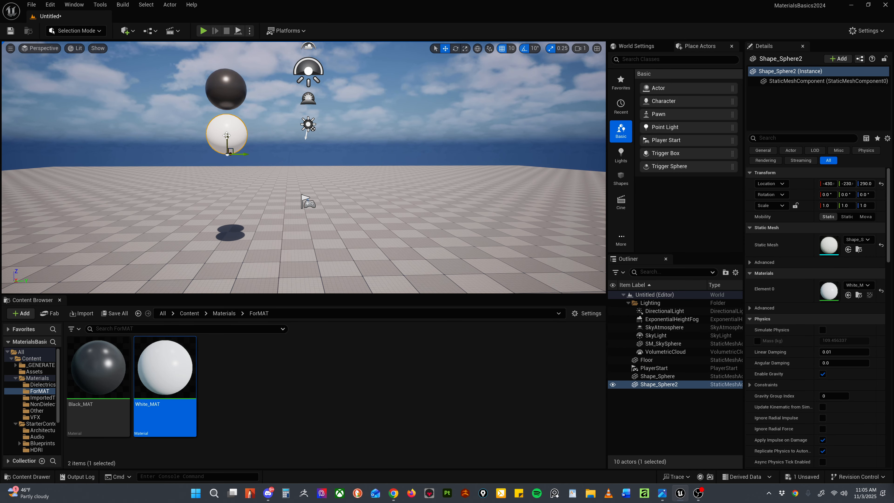
pyautogui.keyDown('alt'); pyautogui.moveTo(226, 144); pyautogui.dragTo(227, 183); pyautogui.keyUp('alt')
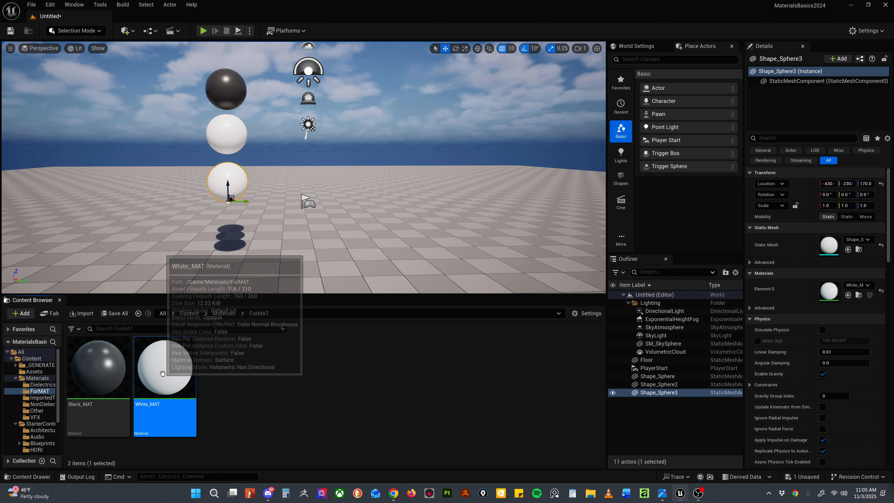
# Step: Duplicate White_MAT in the ForMAT folder and name the copy MIDgray_MAT
pyautogui.hotkey('ctrl', 'd')
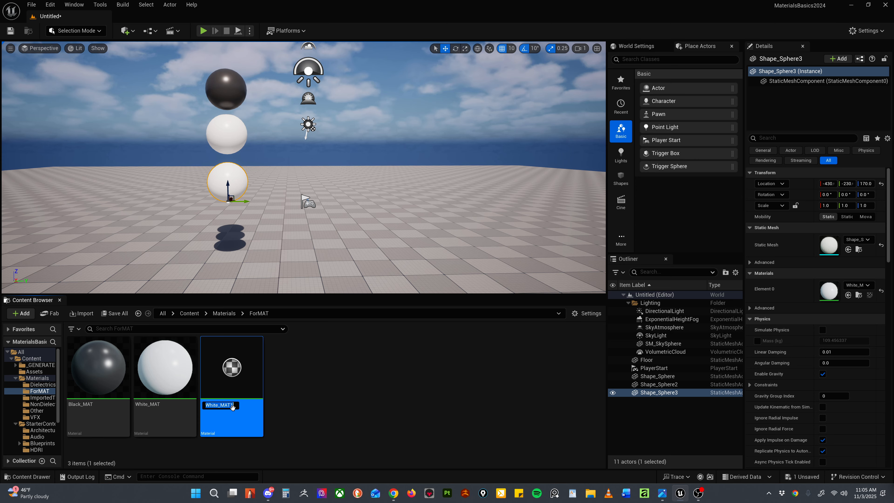
pyautogui.press('Return')
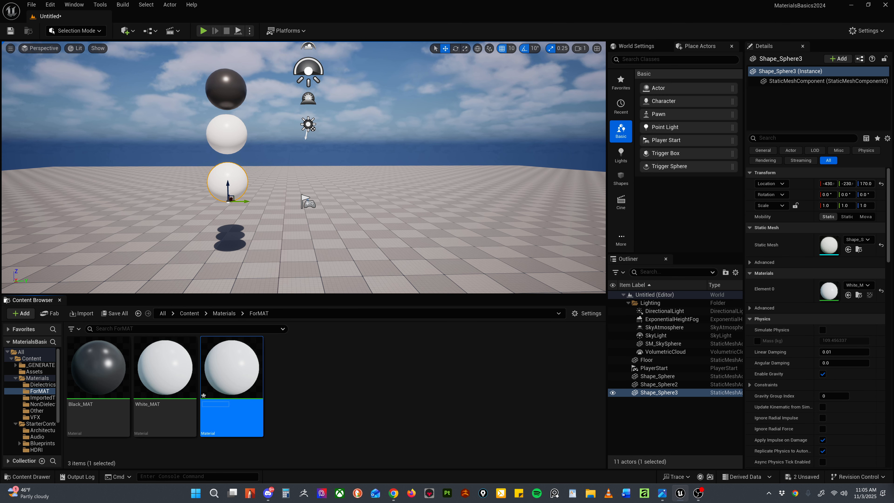
pyautogui.click(221, 404)
pyautogui.write('Grat')
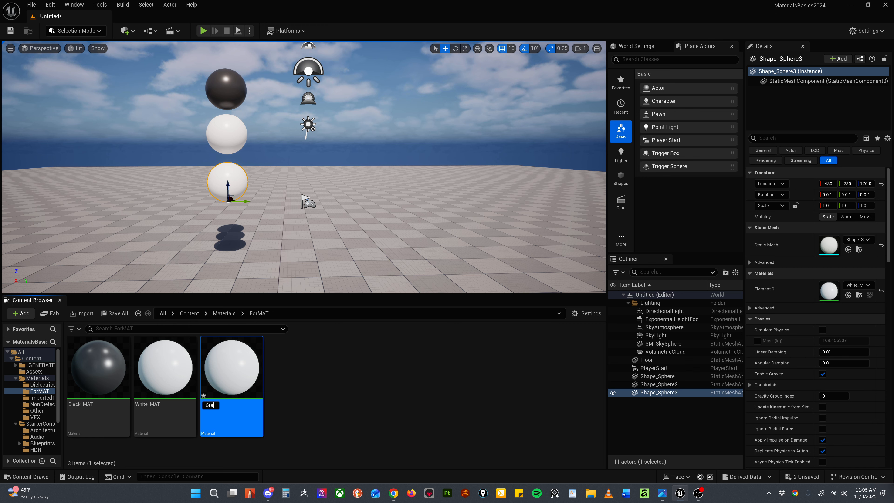
pyautogui.press('BackSpace')
pyautogui.press('BackSpace')
pyautogui.press('BackSpace')
pyautogui.press('BackSpace')
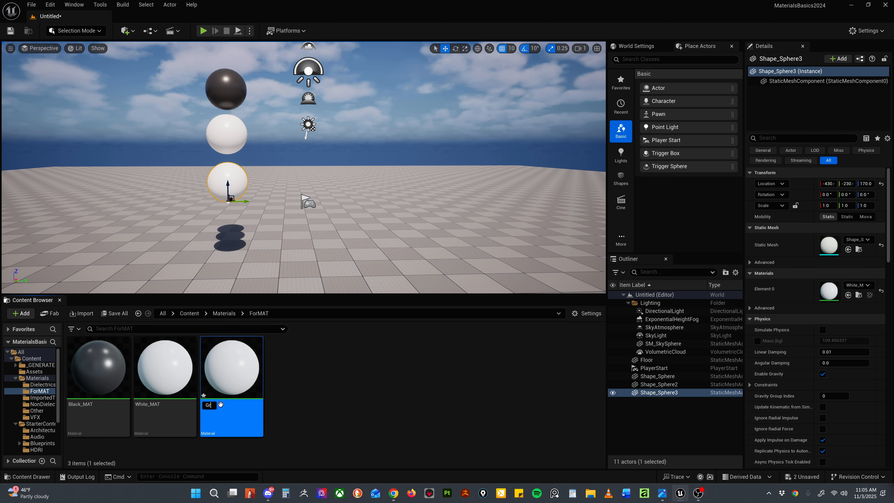
pyautogui.write('MIDgrey')
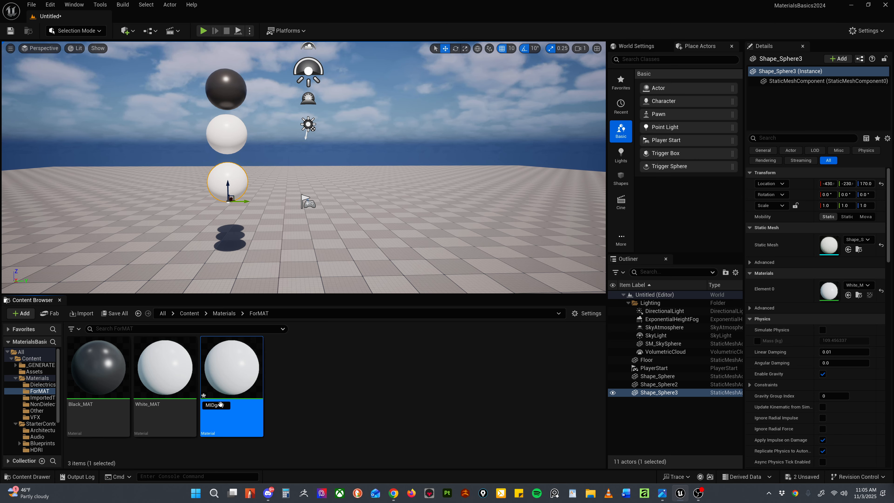
pyautogui.write('_MA')
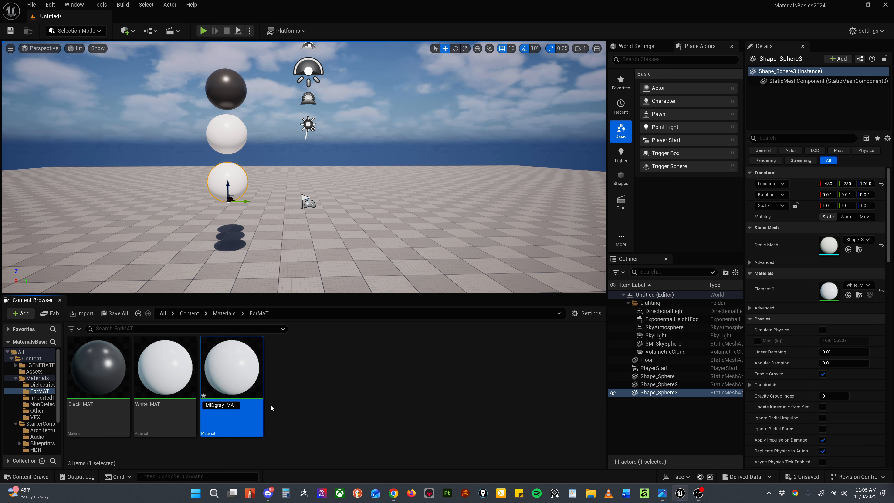
pyautogui.write('T')
pyautogui.press('Return')
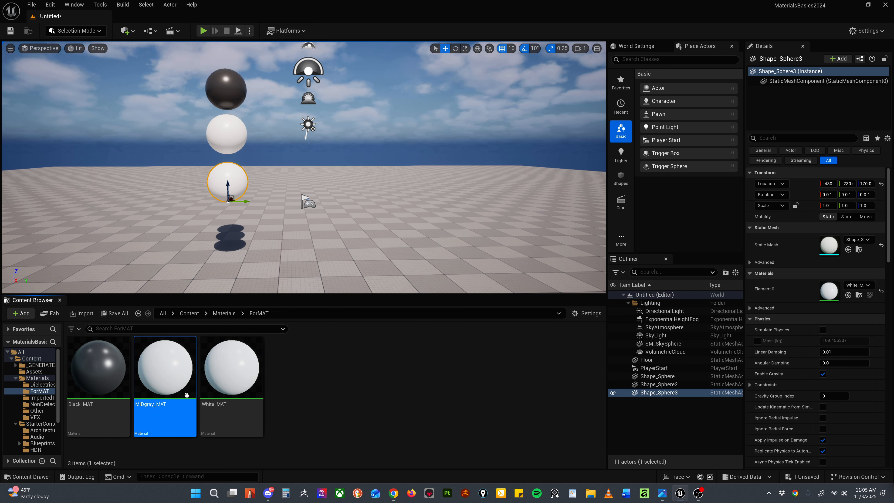
# Step: Set the Base Color constant of MIDgray_MAT to 0.18 and move its Metallic and Roughness constant nodes closer to the Base Color constant
pyautogui.doubleClick(186, 394)
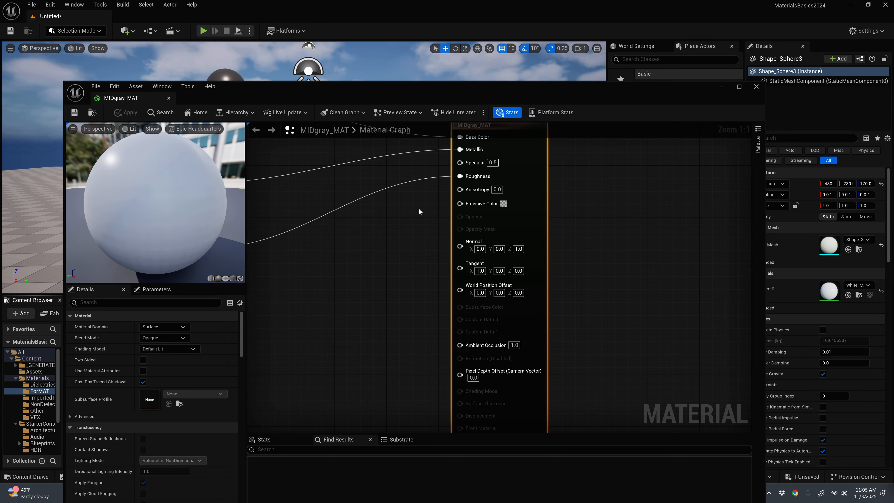
pyautogui.scroll(-4, 381, 237)
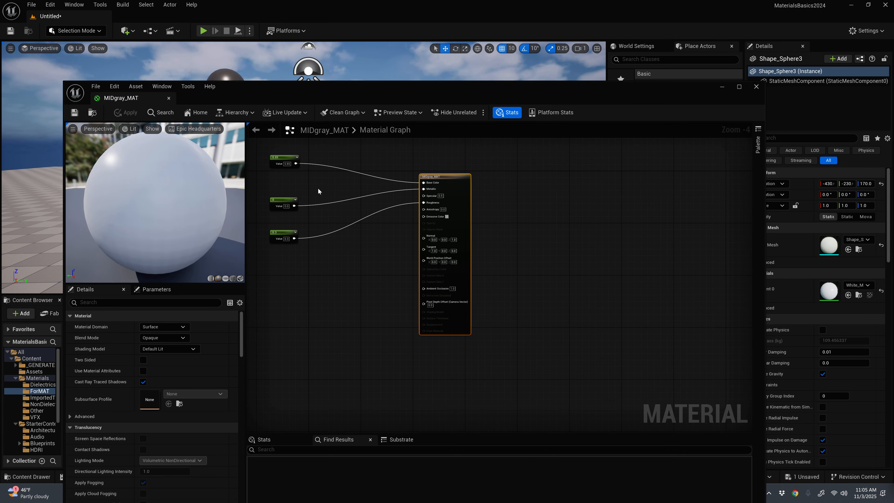
pyautogui.moveTo(318, 188); pyautogui.dragTo(461, 290, button='right')
pyautogui.scroll(4, 411, 251)
pyautogui.moveTo(411, 251); pyautogui.dragTo(345, 172, button='right')
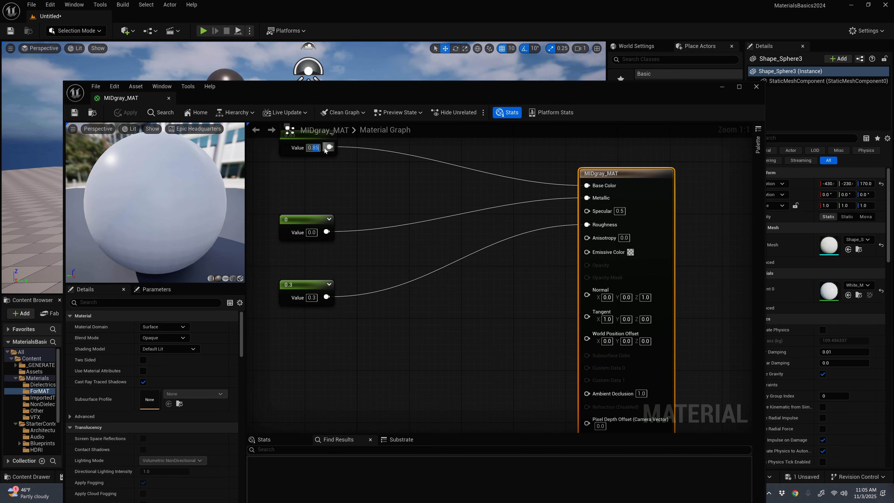
pyautogui.write('0.18')
pyautogui.press('Return')
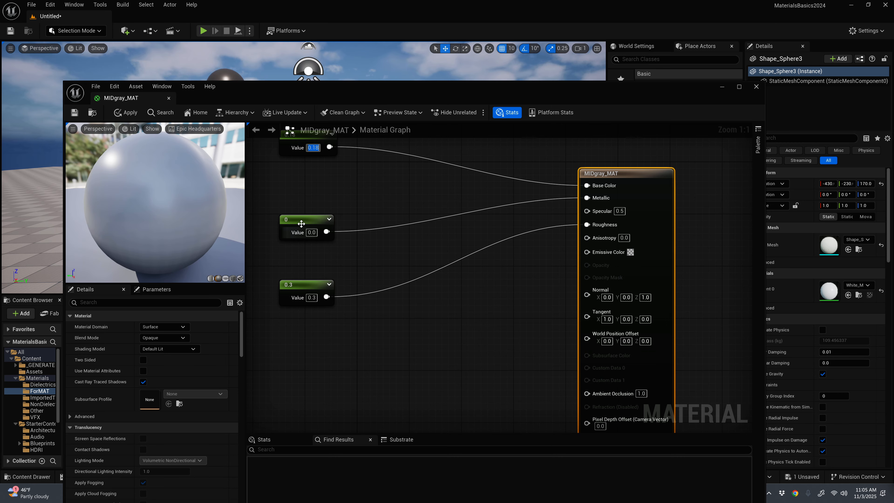
pyautogui.moveTo(298, 220); pyautogui.dragTo(319, 201)
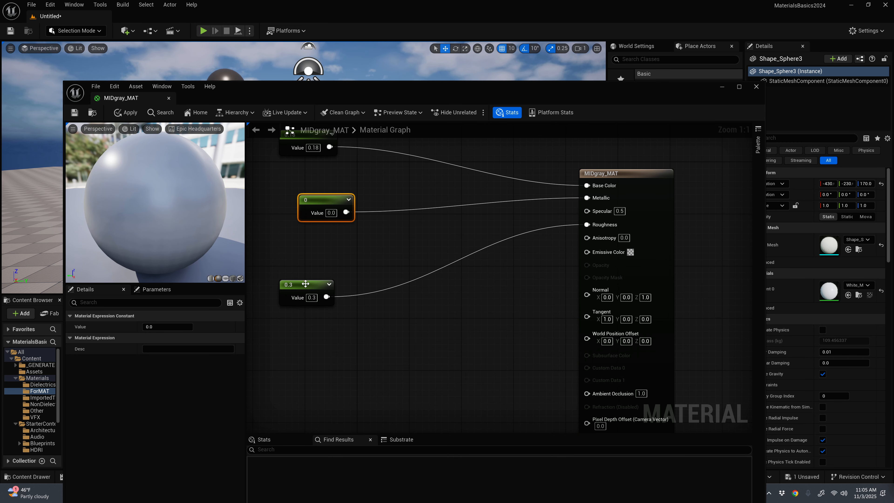
pyautogui.moveTo(307, 292); pyautogui.dragTo(320, 266)
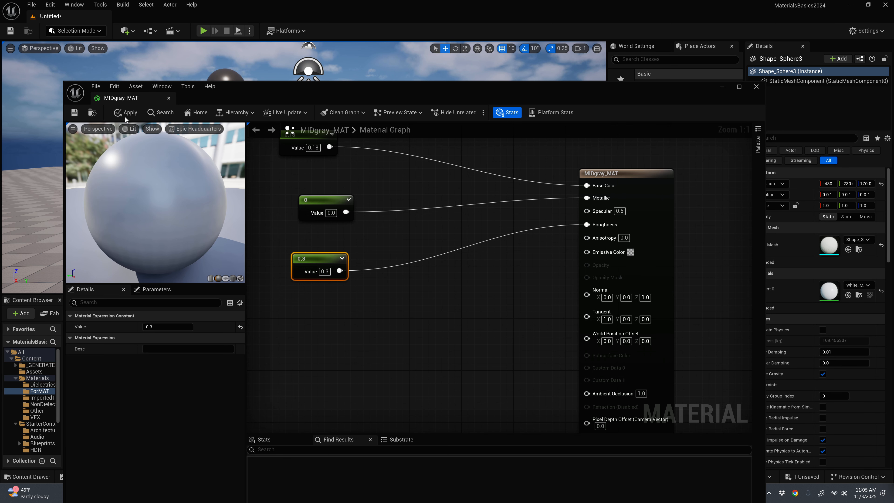
# Step: Save and close MIDgray_MAT and assign it to the lowest sphere in the stack
pyautogui.click(75, 114)
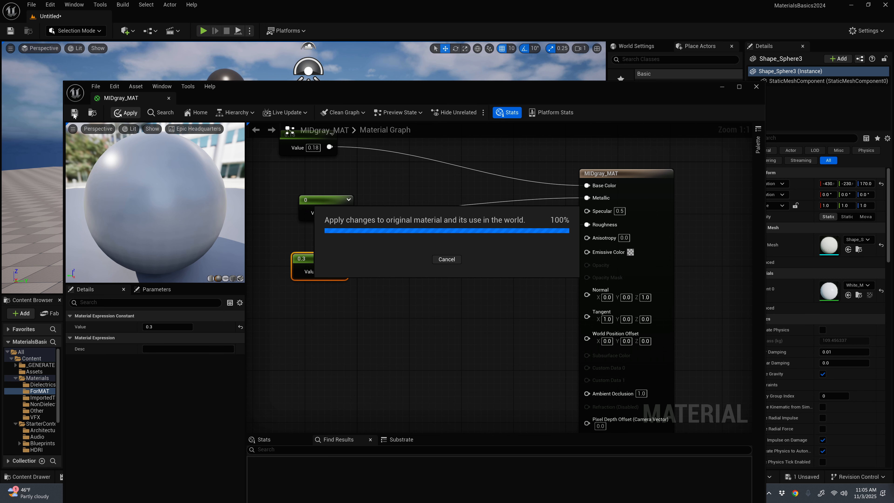
pyautogui.moveTo(706, 88); pyautogui.dragTo(759, 104)
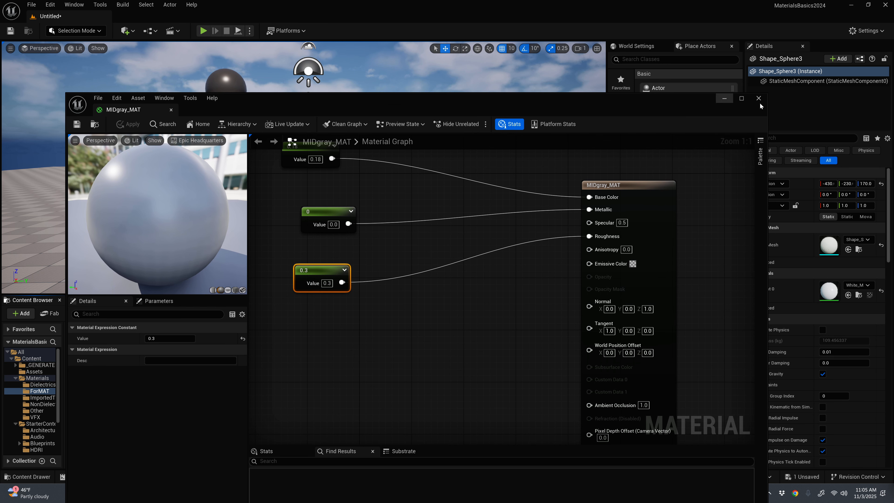
pyautogui.click(759, 99)
pyautogui.moveTo(165, 367); pyautogui.dragTo(226, 175)
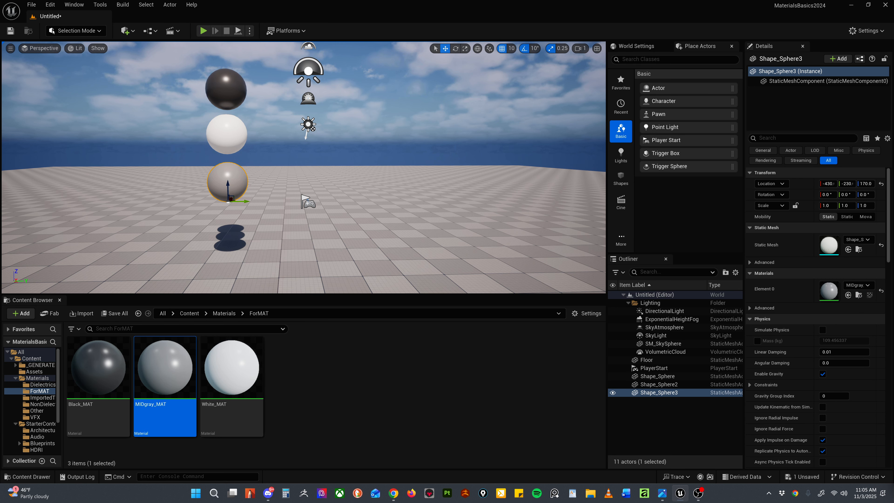
pyautogui.click(366, 247)
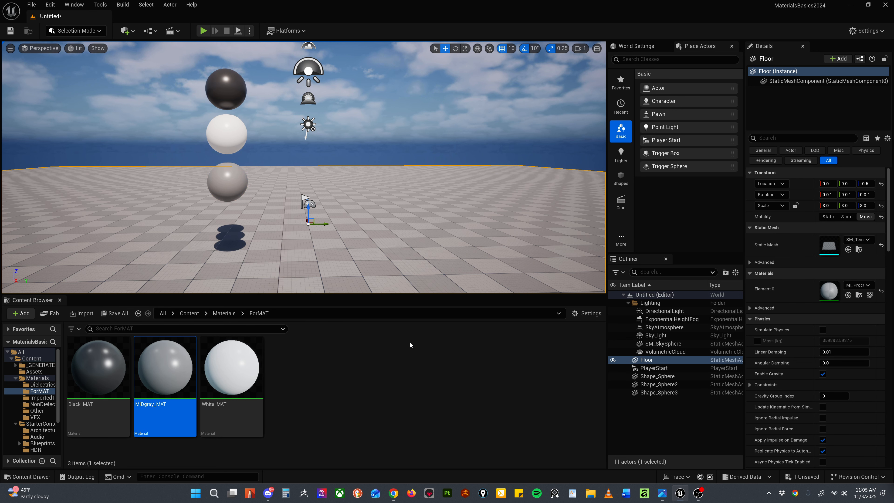
# Step: Duplicate the mid-grey sphere beneath the stack and lower the spheres so the new copy rests on the floor at a Z location of 0
pyautogui.click(227, 182)
pyautogui.keyDown('alt'); pyautogui.moveTo(228, 182); pyautogui.dragTo(221, 249); pyautogui.keyUp('alt')
pyautogui.click(227, 181)
pyautogui.keyDown('ctrl'); pyautogui.click(227, 134); pyautogui.keyUp('ctrl')
pyautogui.keyDown('ctrl'); pyautogui.click(226, 89); pyautogui.keyUp('ctrl')
pyautogui.moveTo(226, 95); pyautogui.dragTo(226, 118)
pyautogui.moveTo(303, 197); pyautogui.dragTo(288, 169, button='right')
pyautogui.click(374, 391)
pyautogui.click(272, 182)
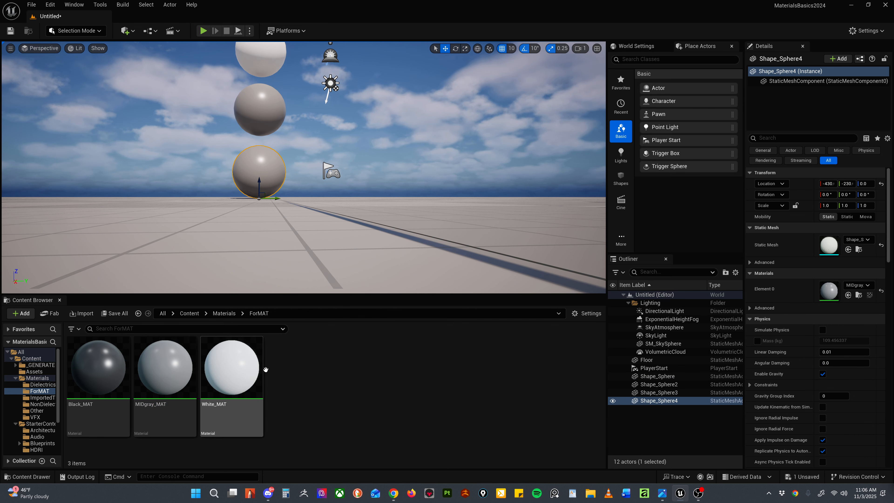
# Step: Duplicate White_MAT in the ForMAT folder and name the copy Chrome_MAT
pyautogui.rightClick(295, 381)
pyautogui.click(313, 396)
pyautogui.write('Chrome')
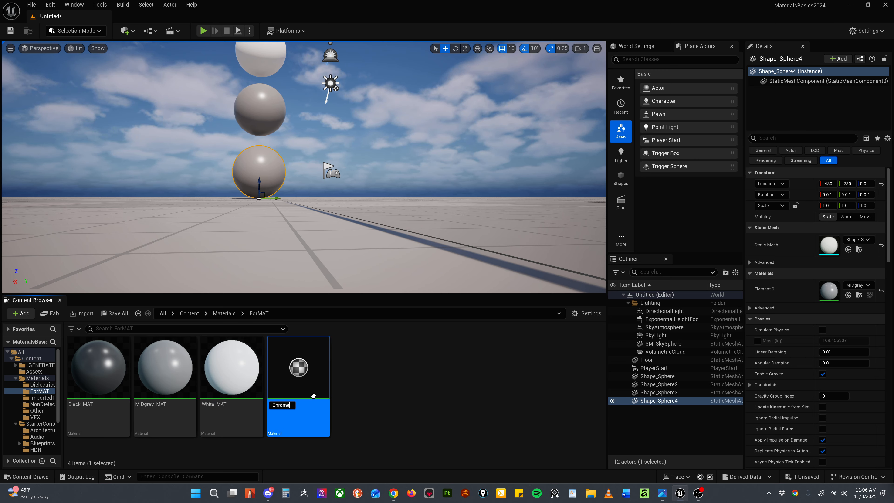
pyautogui.write('_MAT')
pyautogui.press('Return')
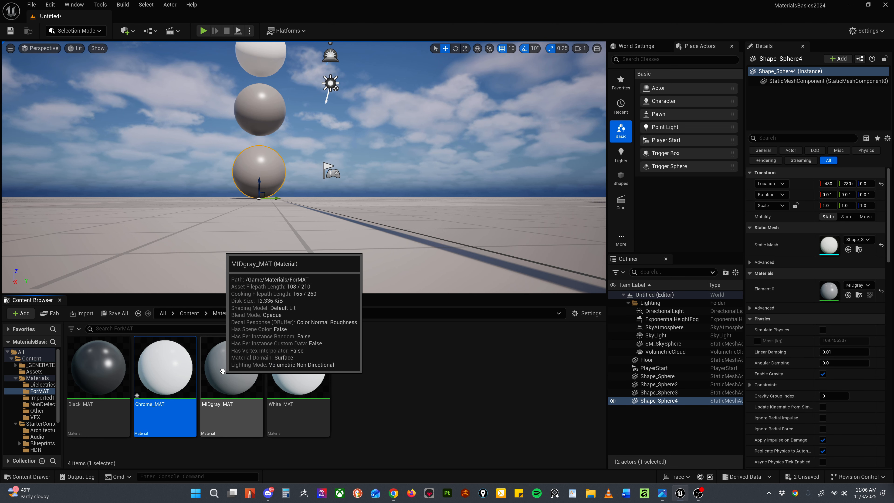
# Step: Open Chrome_MAT, set its Base Color constant to 0.9 and move that constant node slightly upward in the graph
pyautogui.doubleClick(165, 367)
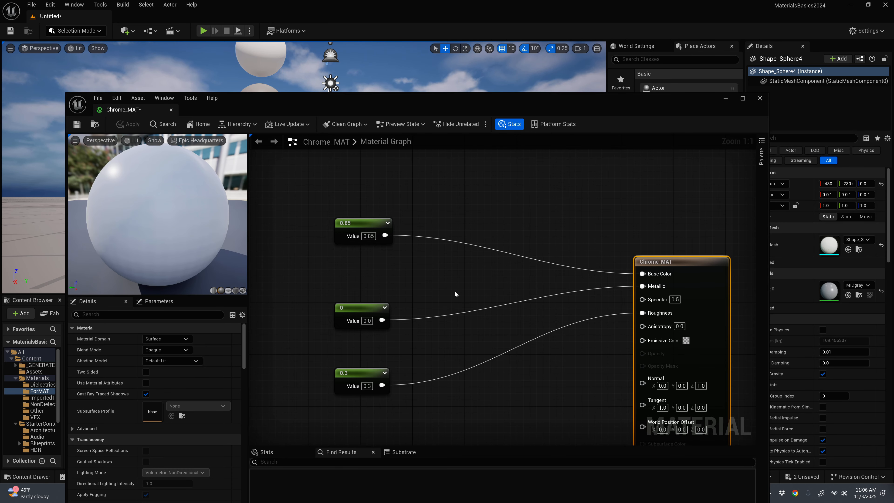
pyautogui.click(367, 235)
pyautogui.click(368, 235)
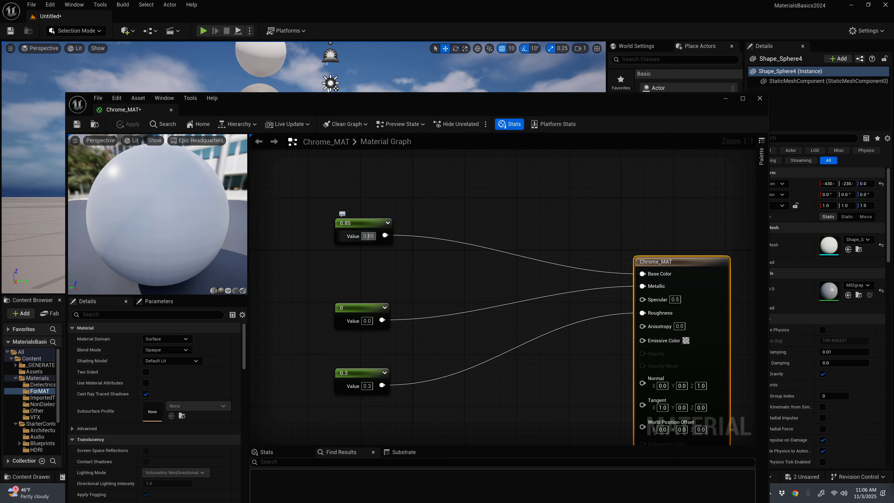
pyautogui.hotkey('ctrl', 'a')
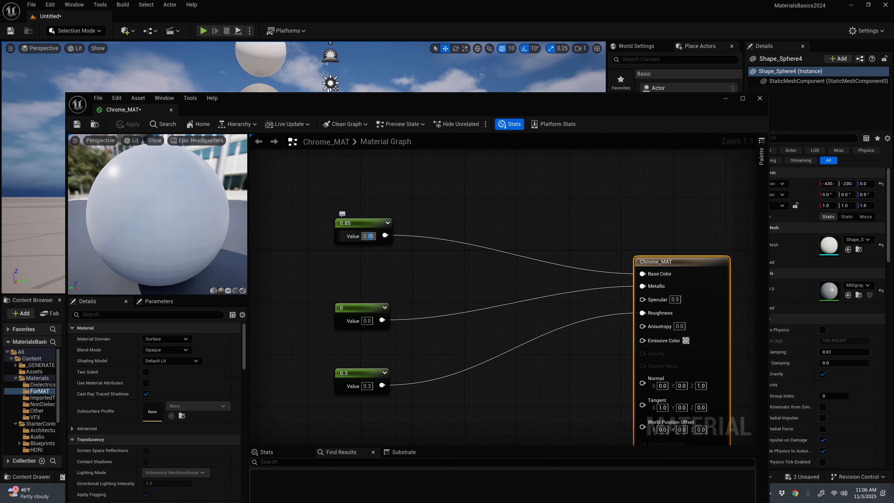
pyautogui.moveTo(367, 237); pyautogui.dragTo(378, 237)
pyautogui.write('9')
pyautogui.press('Return')
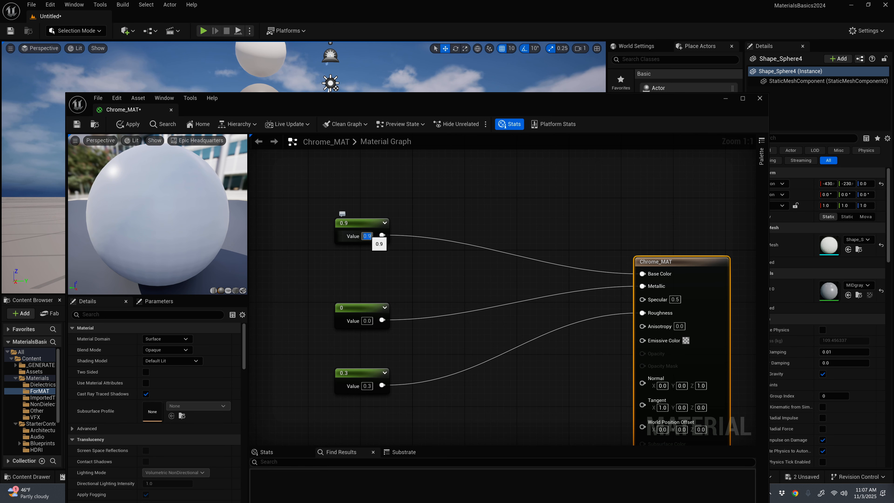
pyautogui.moveTo(355, 223); pyautogui.dragTo(355, 210)
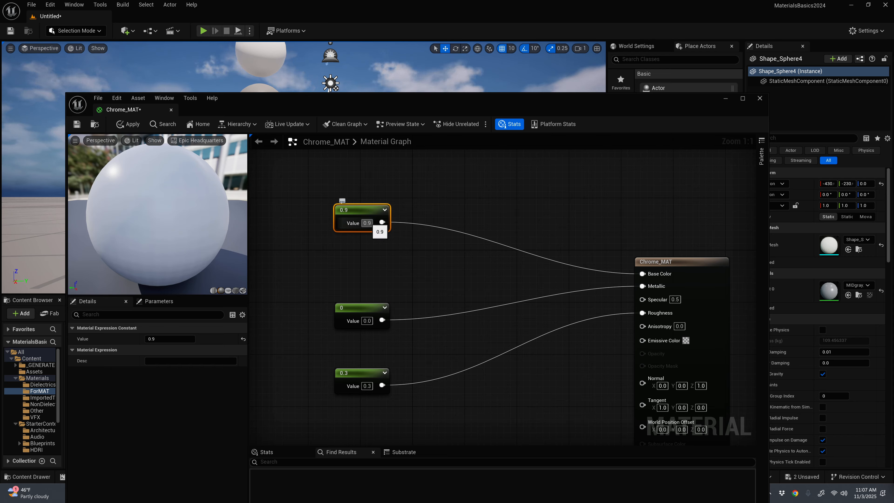
# Step: Move the Metallic constant node of Chrome_MAT upward, level with the Metallic input, and set its value to 1
pyautogui.moveTo(361, 309); pyautogui.dragTo(361, 283)
pyautogui.click(367, 295)
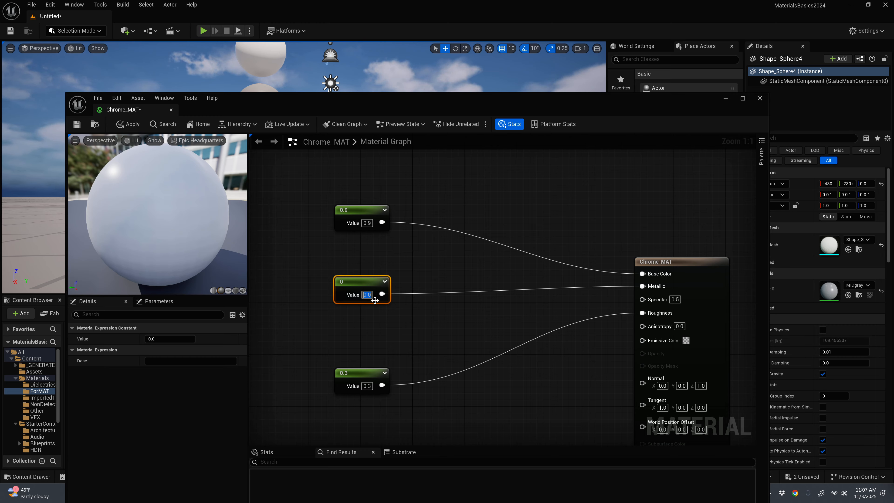
pyautogui.moveTo(367, 283); pyautogui.dragTo(367, 276)
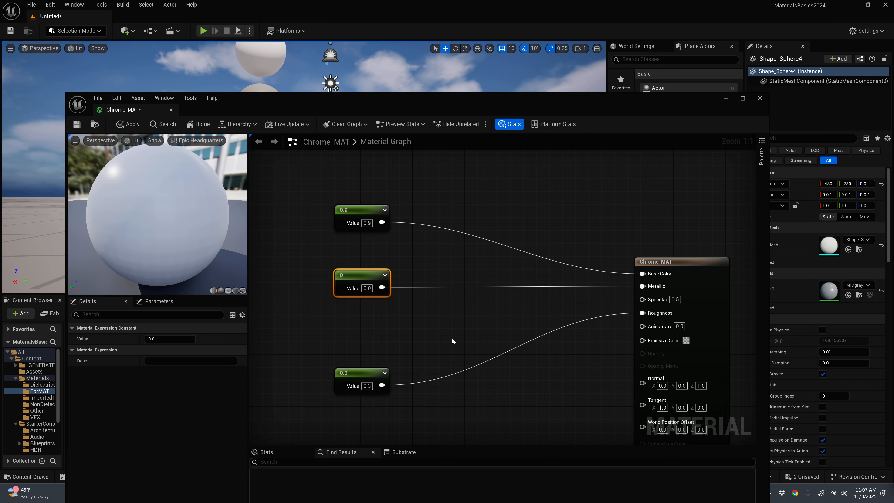
pyautogui.click(170, 338)
pyautogui.write('1')
pyautogui.press('Return')
pyautogui.click(437, 337)
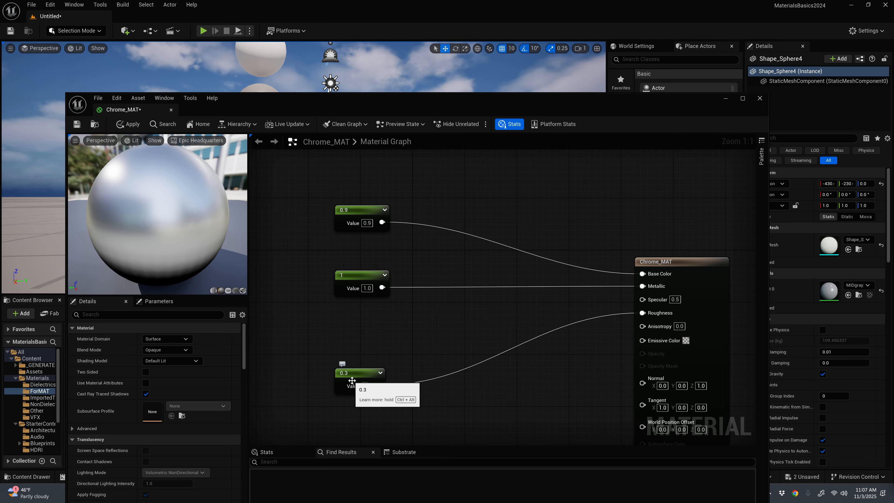
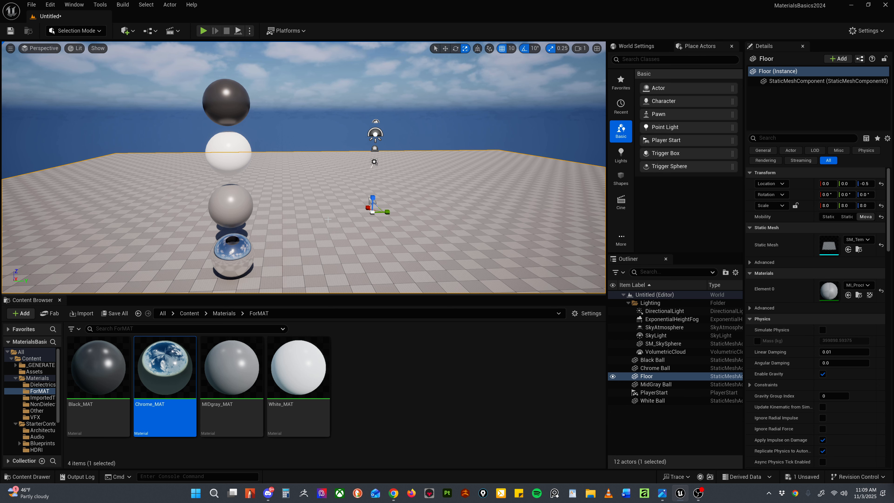
# Step: Open Chrome_MAT, nudge its 0.9 Base Color constant node slightly closer to the Metallic constant, and close the material
pyautogui.click(405, 388)
pyautogui.keyDown('alt'); pyautogui.moveTo(309, 229); pyautogui.dragTo(292, 210); pyautogui.keyUp('alt')
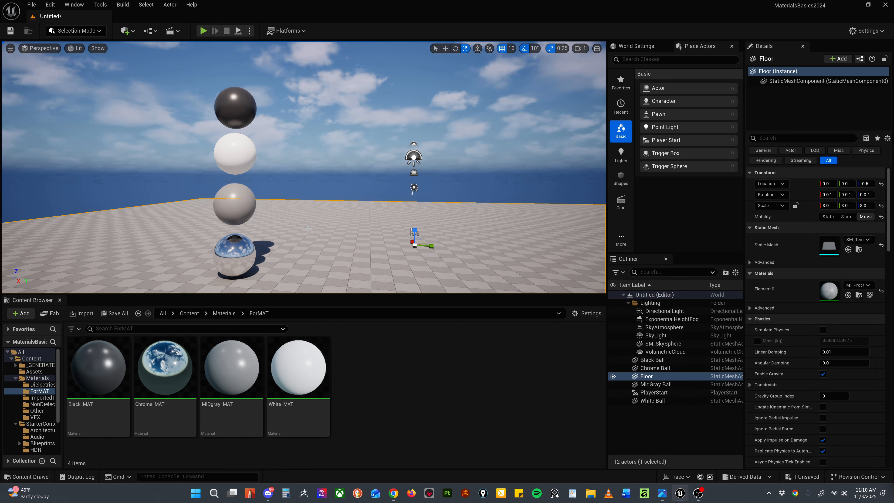
pyautogui.doubleClick(165, 368)
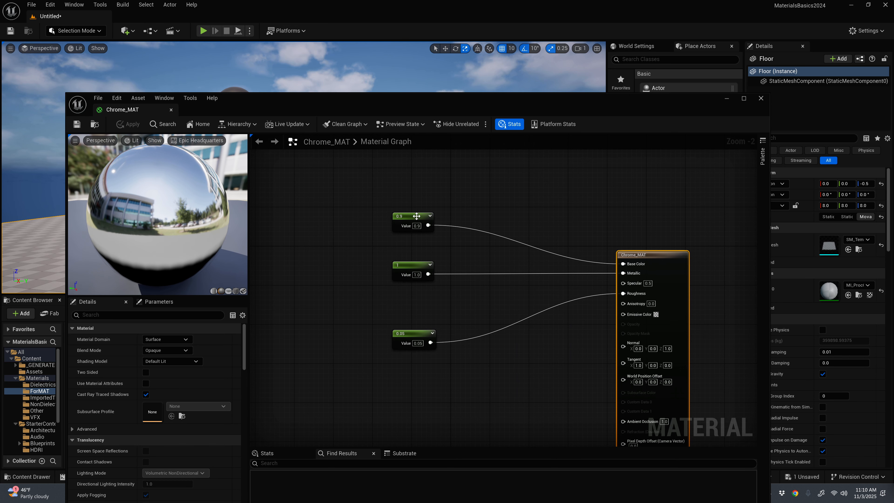
pyautogui.moveTo(415, 216)
pyautogui.mouseDown()
pyautogui.moveTo(427, 209)
pyautogui.moveTo(422, 221)
pyautogui.mouseUp()
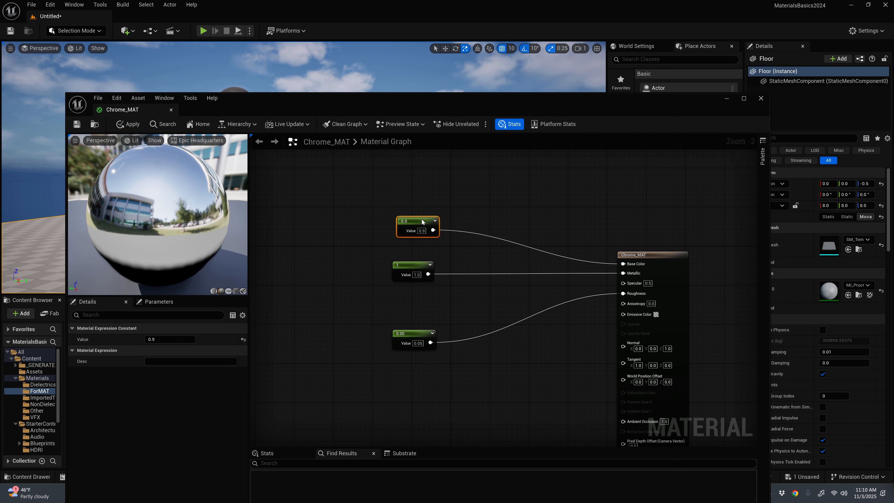
pyautogui.click(761, 99)
# Step: Duplicate Chrome_MAT in the ForMAT folder and name the copy RedChrome_MAT
pyautogui.click(165, 368)
pyautogui.hotkey('ctrl', 'd')
pyautogui.press('Home')
pyautogui.write('Red')
pyautogui.press('Return')
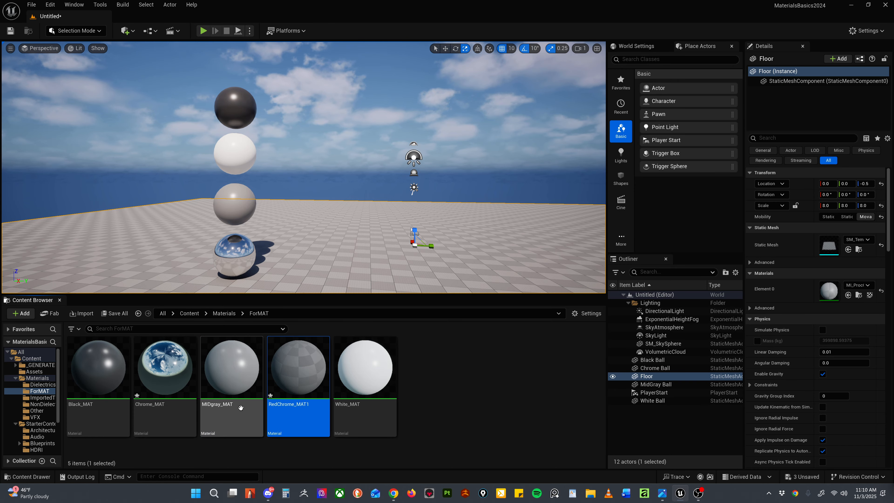
pyautogui.press('F2')
pyautogui.press('End')
pyautogui.press('BackSpace')
pyautogui.press('Return')
# Step: Open RedChrome_MAT and move its Base Color and Metallic constant nodes slightly down to free space above them
pyautogui.doubleClick(298, 368)
pyautogui.moveTo(451, 216); pyautogui.dragTo(456, 256)
pyautogui.moveTo(457, 174); pyautogui.dragTo(463, 184)
pyautogui.click(506, 170)
pyautogui.scroll(-1, 512, 171)
pyautogui.moveTo(512, 170); pyautogui.dragTo(448, 260, button='right')
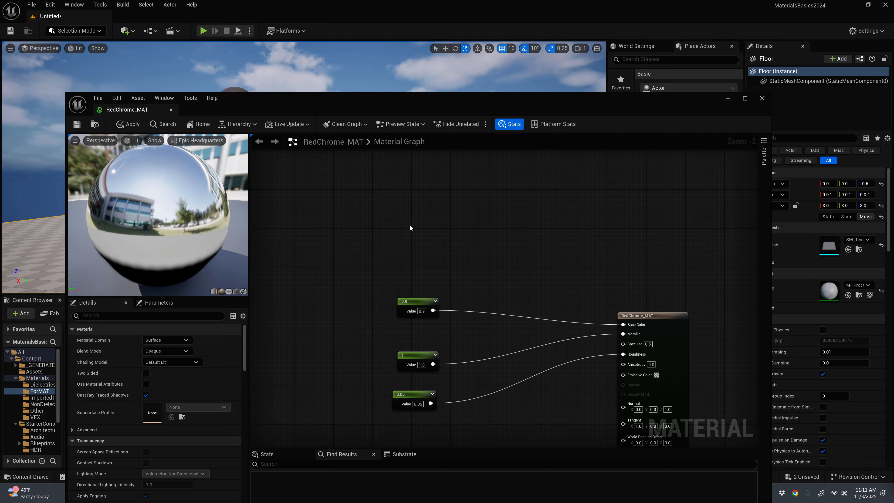
# Step: Add a three-vector constant above the scalar nodes, connect it to Base Color, and move the replaced 0.9 constant aside
pyautogui.press('3')
pyautogui.click(369, 221)
pyautogui.moveTo(407, 303)
pyautogui.mouseDown()
pyautogui.moveTo(373, 303)
pyautogui.moveTo(418, 298)
pyautogui.mouseUp()
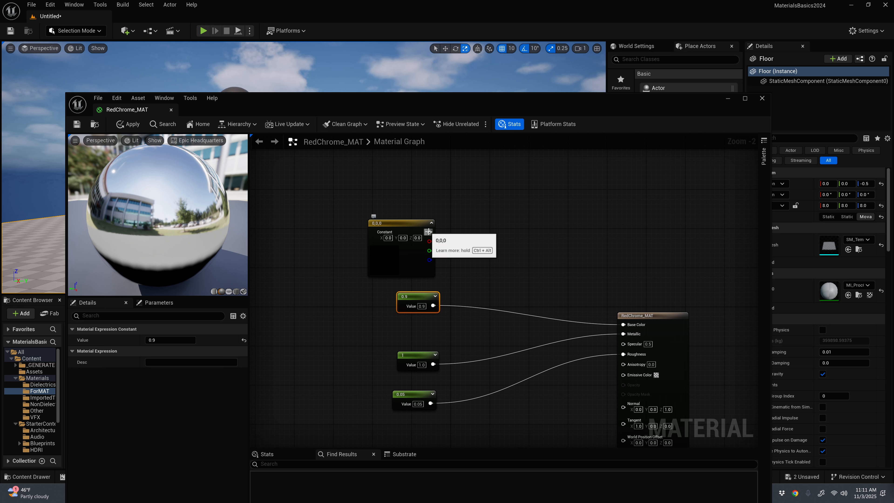
pyautogui.moveTo(430, 232); pyautogui.dragTo(623, 324)
pyautogui.moveTo(417, 297); pyautogui.dragTo(316, 249)
# Step: Set the three-vector constant's colour to pure red with R 1.0, G 0.0 and B 0.0
pyautogui.doubleClick(384, 260)
pyautogui.click(504, 309)
pyautogui.write('0.229')
pyautogui.press('Return')
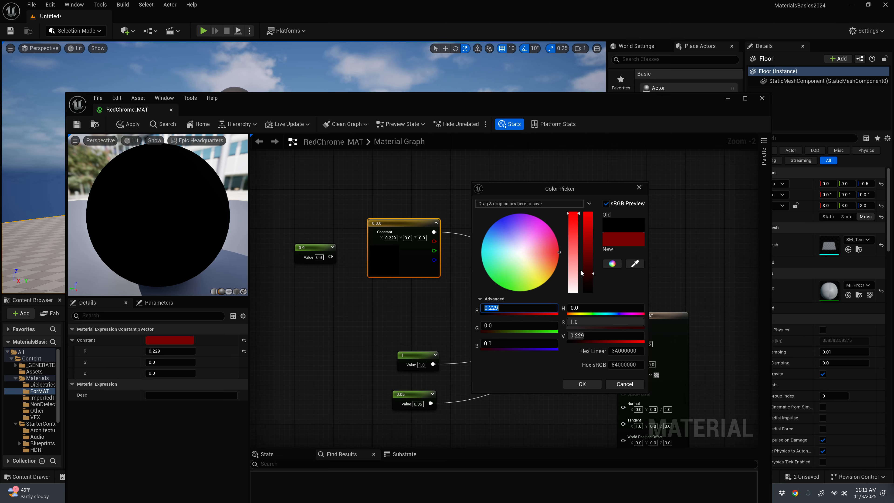
pyautogui.moveTo(583, 273); pyautogui.dragTo(583, 201)
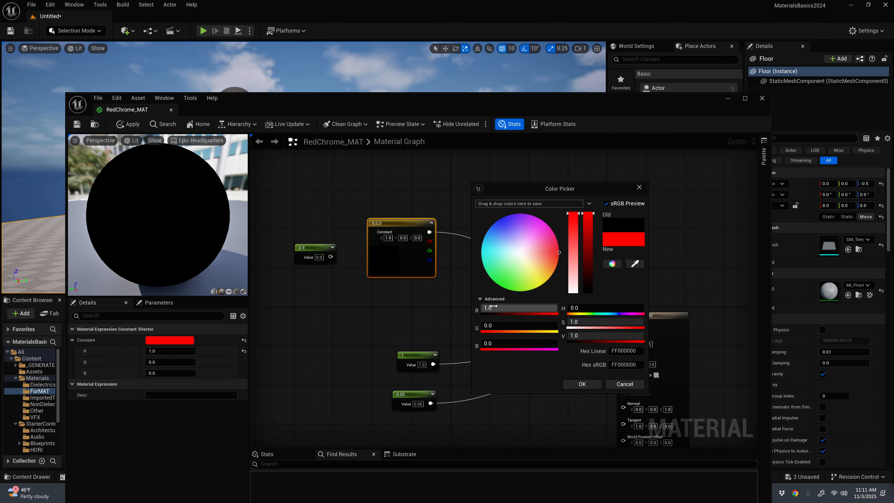
pyautogui.click(582, 384)
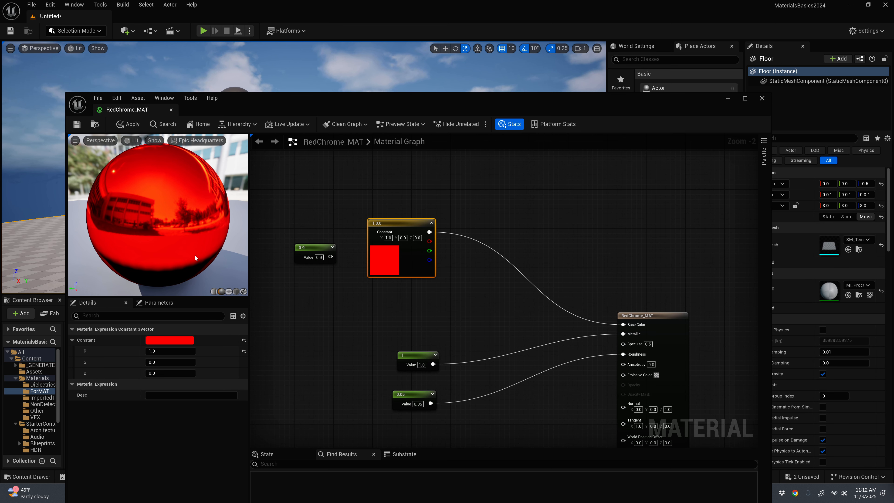
# Step: Spread out the RedChrome_MAT graph by raising the red vector node and shifting the Metallic and Roughness constants up beneath it
pyautogui.moveTo(400, 223); pyautogui.dragTo(414, 174)
pyautogui.moveTo(414, 355); pyautogui.dragTo(394, 306)
pyautogui.moveTo(409, 394); pyautogui.dragTo(395, 359)
pyautogui.moveTo(395, 305); pyautogui.dragTo(394, 300)
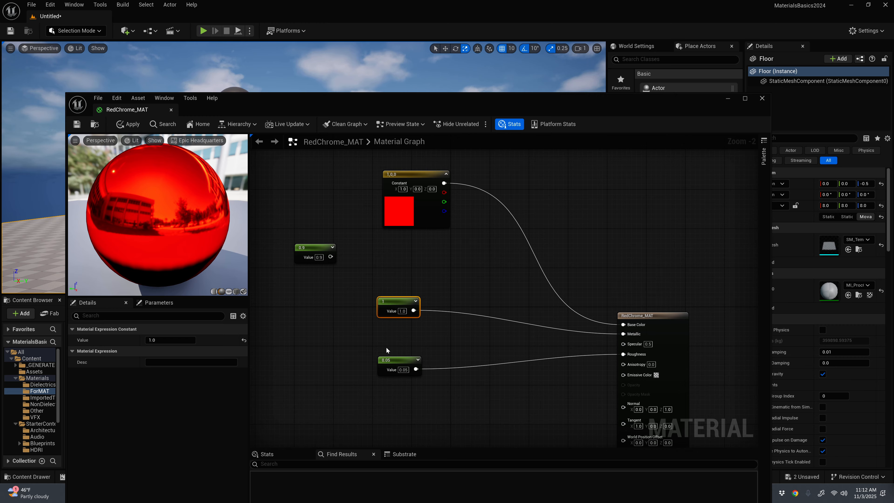
pyautogui.moveTo(394, 356); pyautogui.dragTo(395, 348)
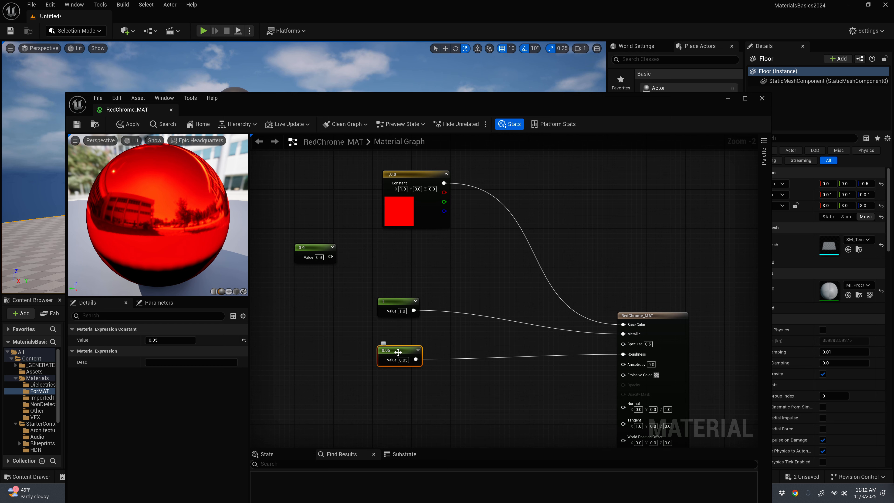
pyautogui.moveTo(402, 361)
pyautogui.mouseDown()
pyautogui.moveTo(509, 371)
pyautogui.moveTo(411, 376)
pyautogui.mouseUp()
# Step: Try the Roughness constant at 0.5, and settle on a value of 0.15
pyautogui.moveTo(161, 341); pyautogui.dragTo(204, 340)
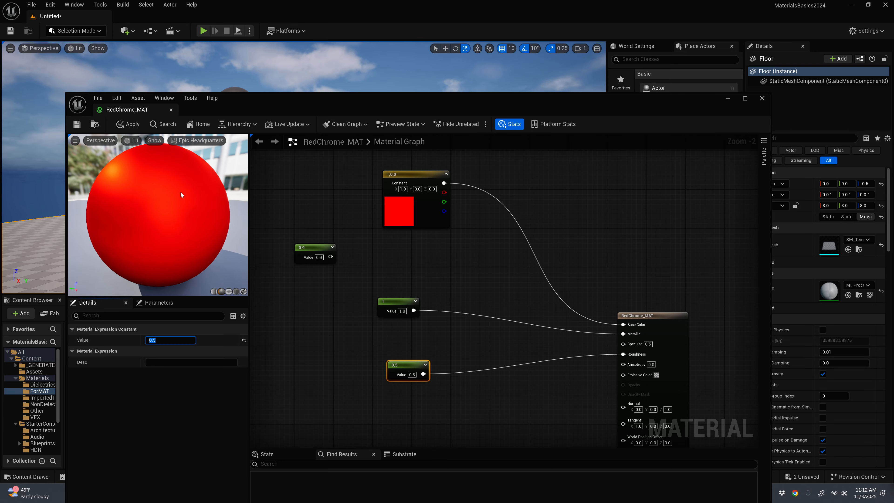
pyautogui.click(160, 340)
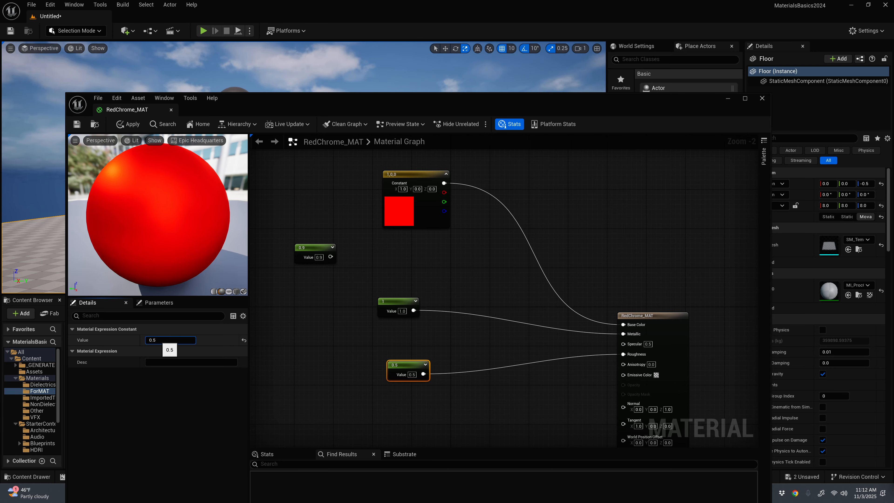
pyautogui.moveTo(153, 340); pyautogui.dragTo(157, 340)
pyautogui.write('15')
pyautogui.press('Return')
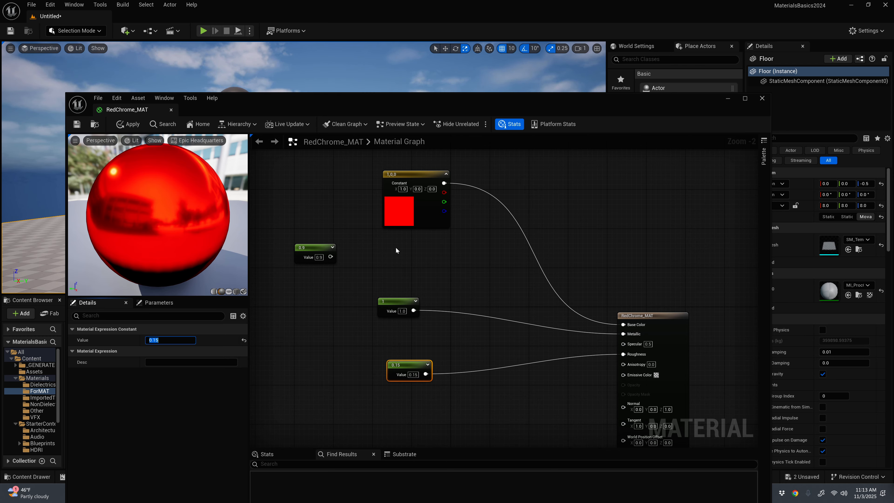
# Step: Rearrange the graph with the vector node higher, the Metallic and Roughness constants lower, and the RedChrome_MAT output node raised
pyautogui.moveTo(405, 212); pyautogui.dragTo(405, 202)
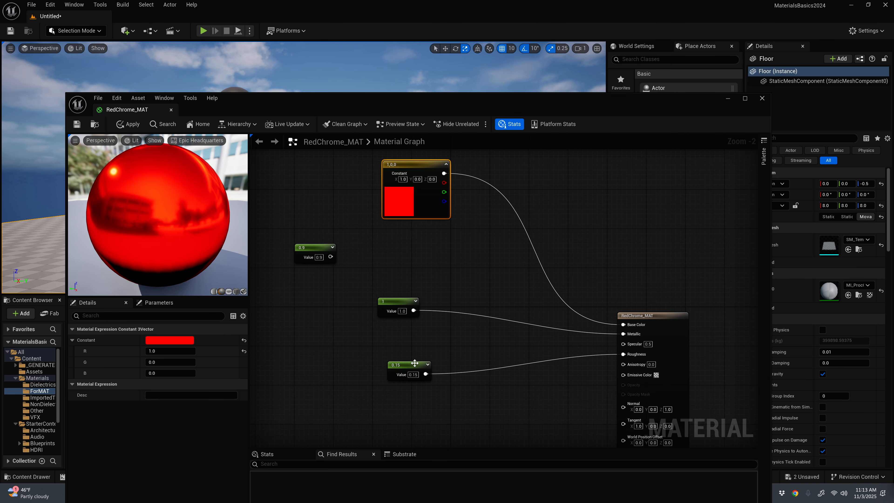
pyautogui.moveTo(414, 363); pyautogui.dragTo(405, 383)
pyautogui.moveTo(401, 304); pyautogui.dragTo(402, 334)
pyautogui.moveTo(407, 166); pyautogui.dragTo(397, 167)
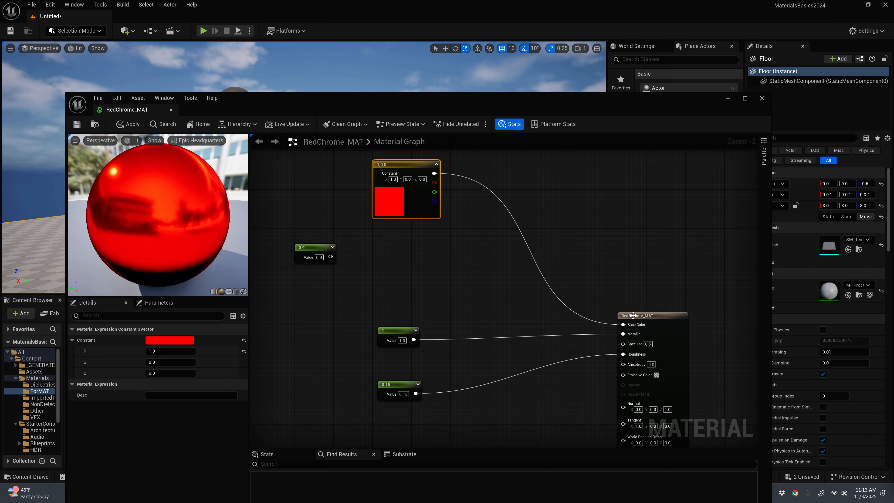
pyautogui.moveTo(635, 317); pyautogui.dragTo(663, 195)
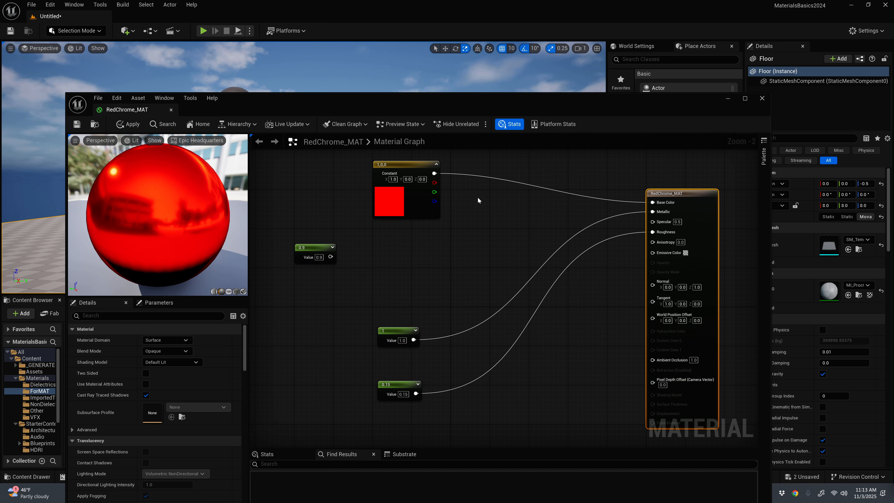
# Step: Delete the unused 0.9 constant from RedChrome_MAT, apply the material changes and close its editor
pyautogui.moveTo(426, 98); pyautogui.dragTo(474, 106)
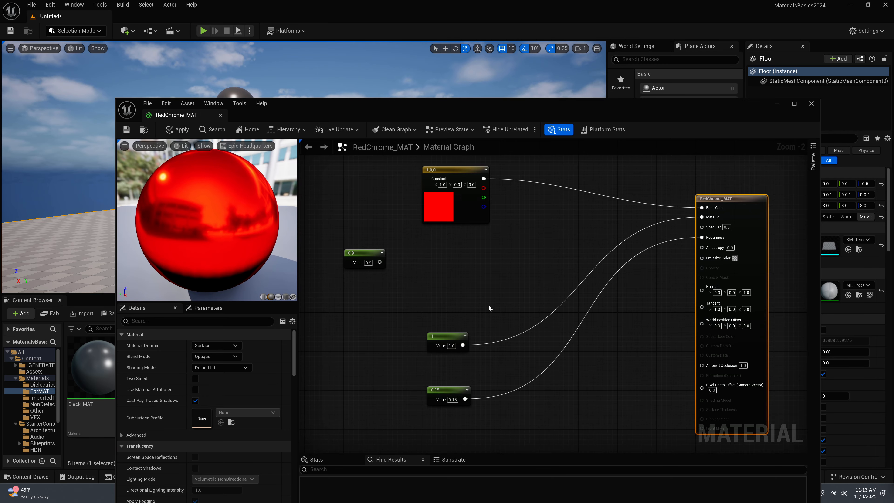
pyautogui.moveTo(526, 105); pyautogui.dragTo(522, 46)
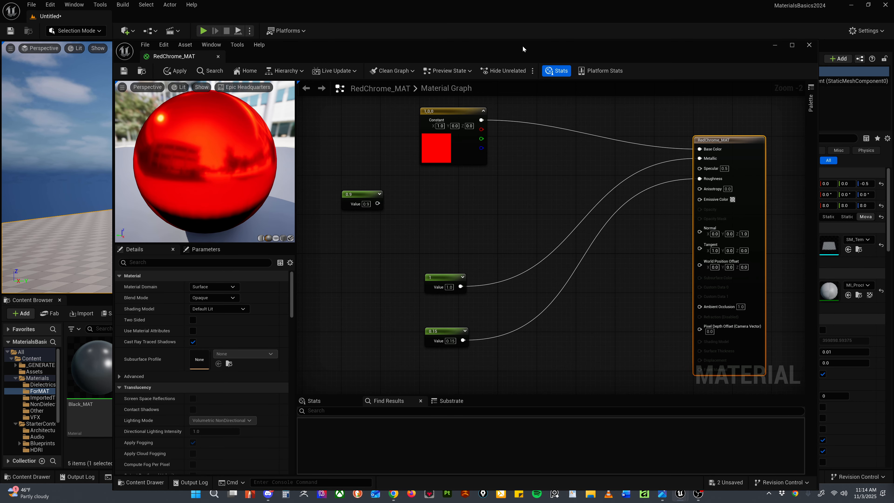
pyautogui.moveTo(343, 54); pyautogui.dragTo(349, 21)
pyautogui.click(483, 150)
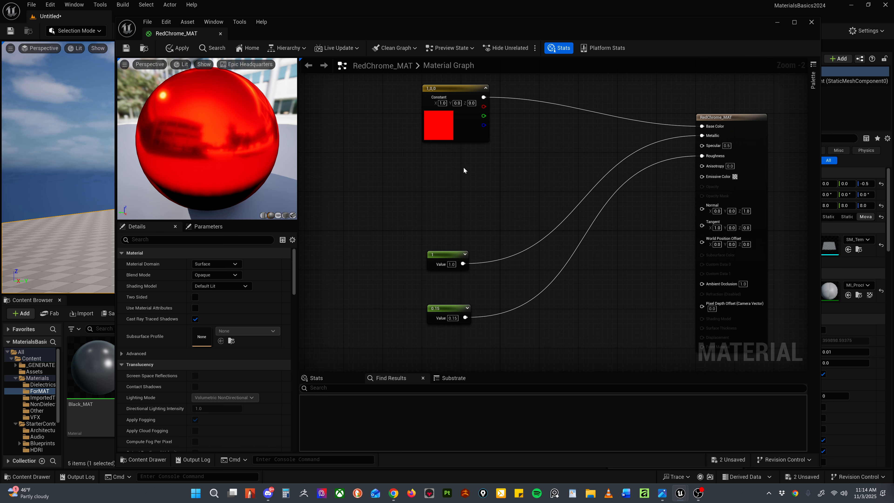
pyautogui.moveTo(489, 22); pyautogui.dragTo(526, 119)
pyautogui.click(216, 145)
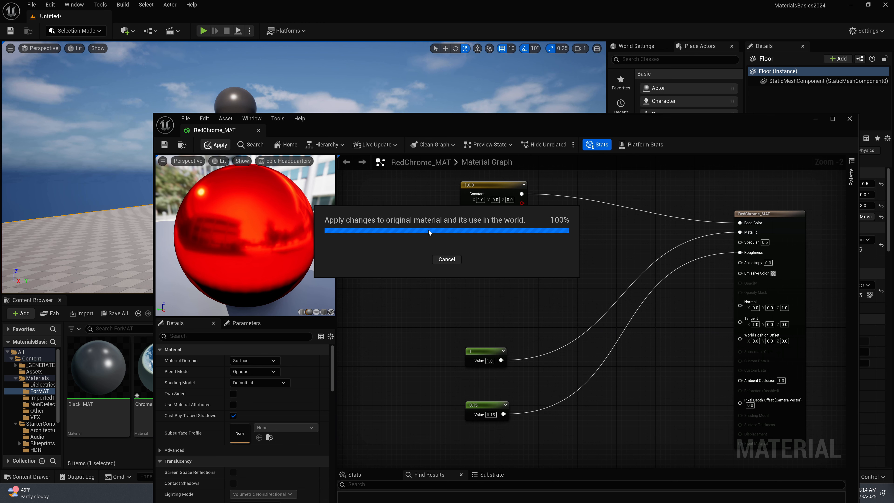
pyautogui.click(849, 119)
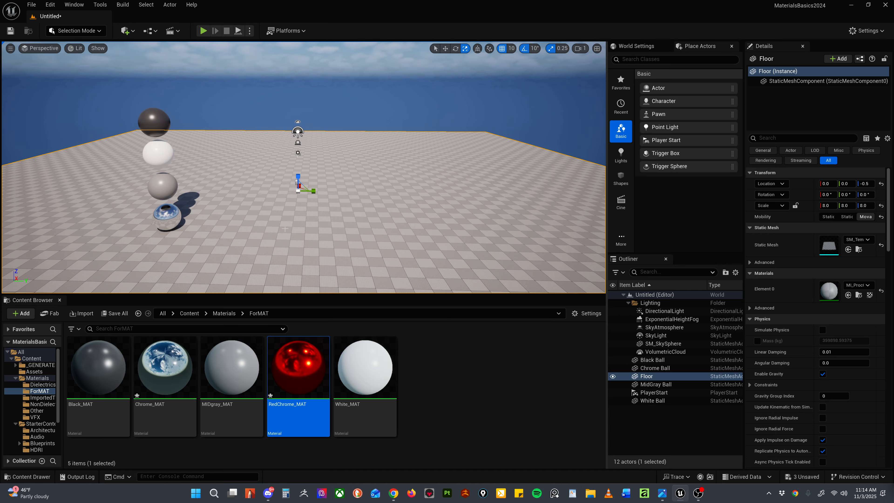
# Step: Duplicate MidGray Ball four times and line up the copies on the floor beside the chrome sphere at a Z location of -10
pyautogui.click(158, 189)
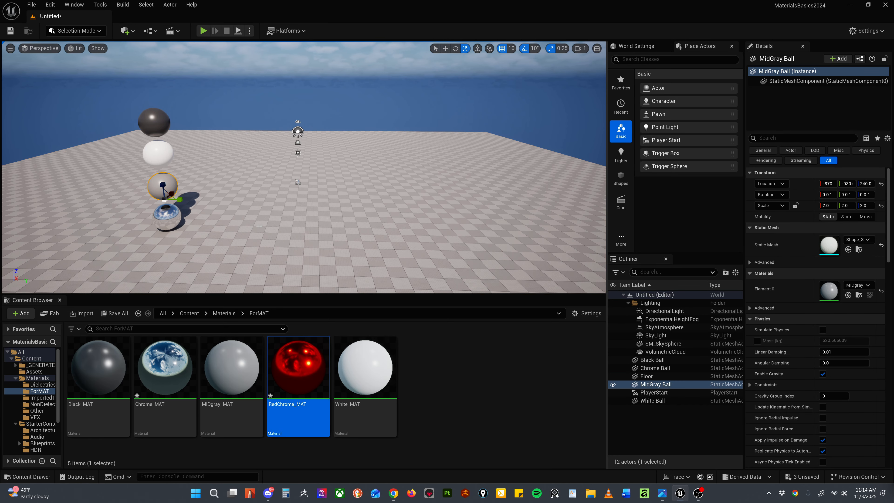
pyautogui.moveTo(235, 219); pyautogui.dragTo(232, 183, button='right')
pyautogui.press('w')
pyautogui.keyDown('alt'); pyautogui.moveTo(139, 211); pyautogui.dragTo(258, 211); pyautogui.keyUp('alt')
pyautogui.moveTo(239, 194); pyautogui.dragTo(426, 256)
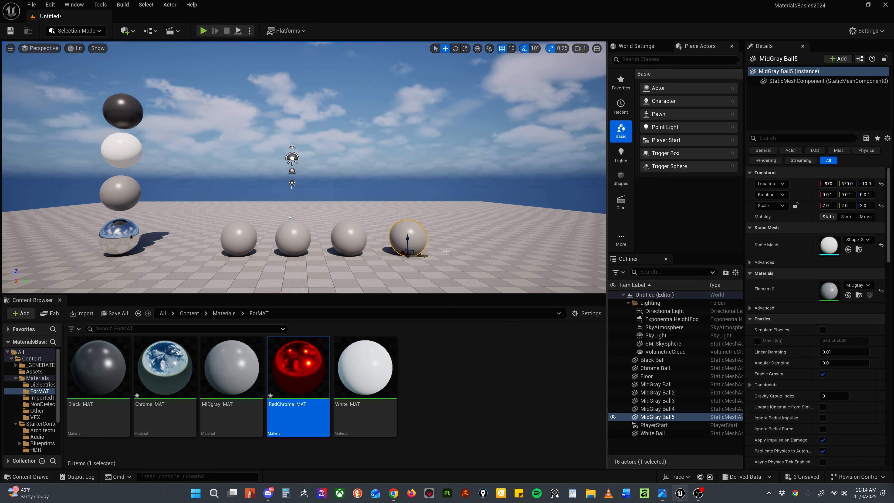
# Step: Continue the floor row with six more evenly spaced copies of the grey sphere, making ten in total
pyautogui.moveTo(427, 256); pyautogui.dragTo(521, 275, button='middle')
pyautogui.keyDown('alt'); pyautogui.moveTo(238, 234); pyautogui.dragTo(282, 234); pyautogui.keyUp('alt')
pyautogui.keyDown('alt'); pyautogui.moveTo(281, 233); pyautogui.dragTo(324, 233); pyautogui.keyUp('alt')
pyautogui.keyDown('alt'); pyautogui.moveTo(325, 234); pyautogui.dragTo(369, 233); pyautogui.keyUp('alt')
pyautogui.keyDown('alt'); pyautogui.moveTo(415, 234); pyautogui.dragTo(504, 278); pyautogui.keyUp('alt')
pyautogui.moveTo(489, 215); pyautogui.dragTo(487, 215)
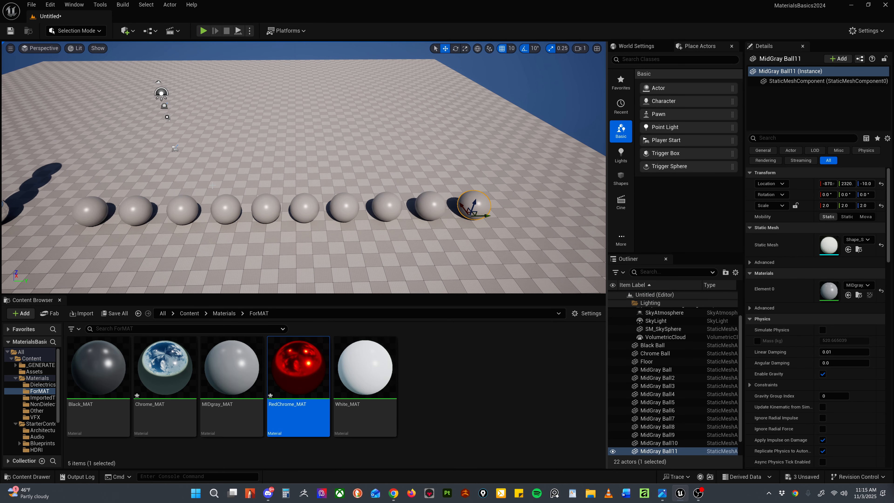
# Step: Select all ten grey spheres in the floor row and duplicate them as a second row behind at an X location of -460
pyautogui.click(89, 209)
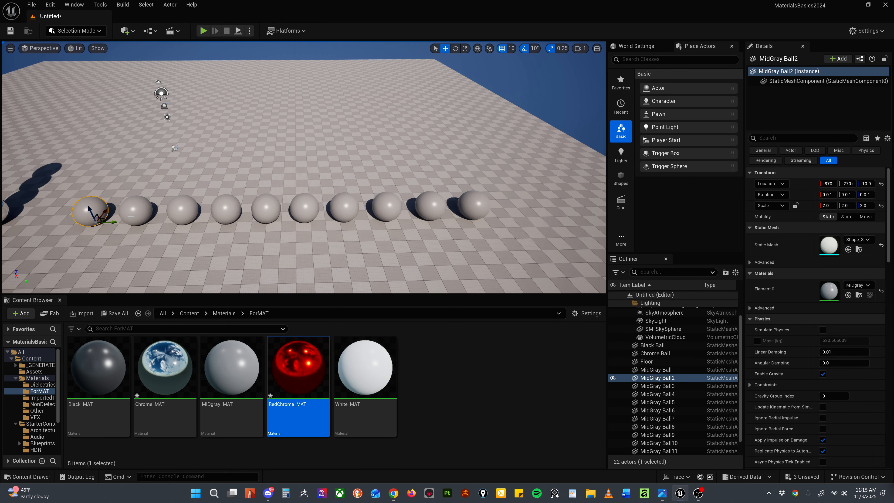
pyautogui.keyDown('shift'); pyautogui.click(132, 216); pyautogui.keyUp('shift')
pyautogui.keyDown('shift'); pyautogui.moveTo(201, 214); pyautogui.dragTo(209, 214); pyautogui.keyUp('shift')
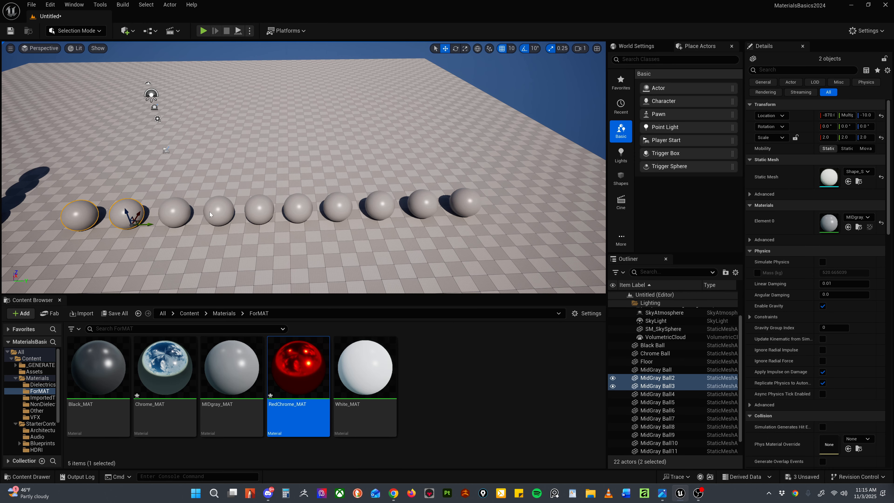
pyautogui.keyDown('shift'); pyautogui.click(210, 213); pyautogui.keyUp('shift')
pyautogui.keyDown('shift'); pyautogui.click(183, 213); pyautogui.keyUp('shift')
pyautogui.keyDown('shift'); pyautogui.click(266, 208); pyautogui.keyUp('shift')
pyautogui.keyDown('shift'); pyautogui.click(299, 208); pyautogui.keyUp('shift')
pyautogui.keyDown('shift'); pyautogui.click(337, 207); pyautogui.keyUp('shift')
pyautogui.keyDown('shift'); pyautogui.click(380, 205); pyautogui.keyUp('shift')
pyautogui.keyDown('shift'); pyautogui.click(423, 204); pyautogui.keyUp('shift')
pyautogui.keyDown('shift'); pyautogui.click(465, 202); pyautogui.keyUp('shift')
pyautogui.keyDown('alt'); pyautogui.moveTo(455, 205); pyautogui.dragTo(431, 173); pyautogui.keyUp('alt')
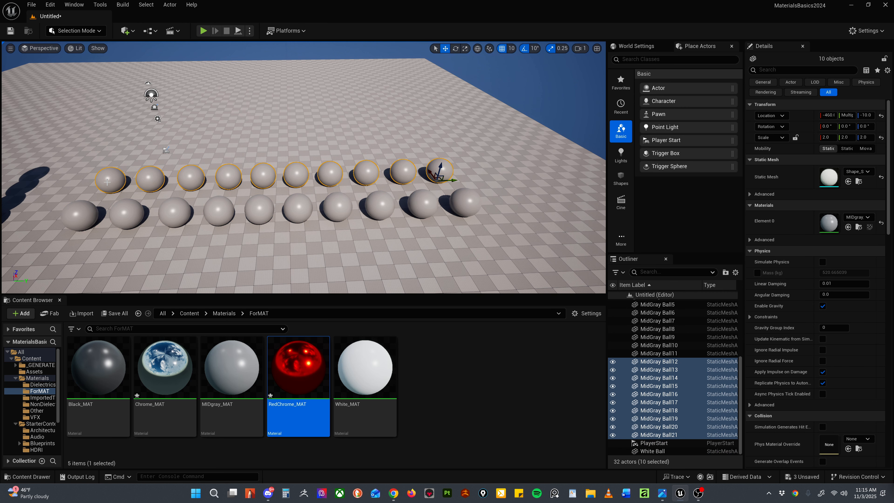
# Step: Select the front-row sphere nearest the chrome ball and create a new material named Diel_0_MAT in the ForMAT folder
pyautogui.click(367, 254)
pyautogui.press('w')
pyautogui.moveTo(368, 254); pyautogui.dragTo(368, 254, button='right')
pyautogui.moveTo(367, 254); pyautogui.dragTo(302, 258, button='middle')
pyautogui.click(180, 211)
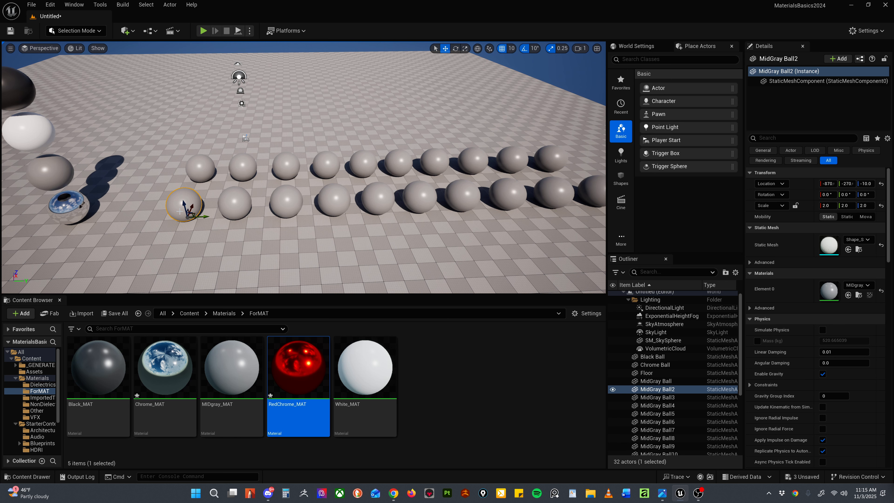
pyautogui.moveTo(179, 211); pyautogui.dragTo(294, 222, button='middle')
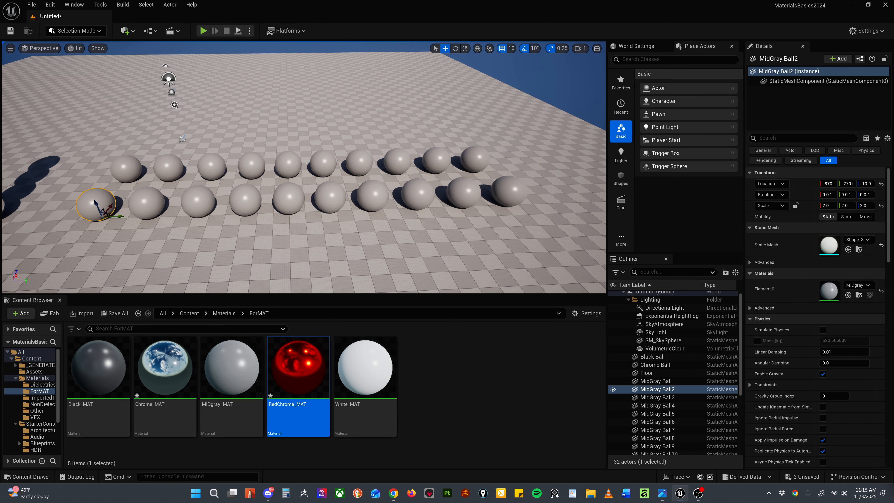
pyautogui.rightClick(429, 368)
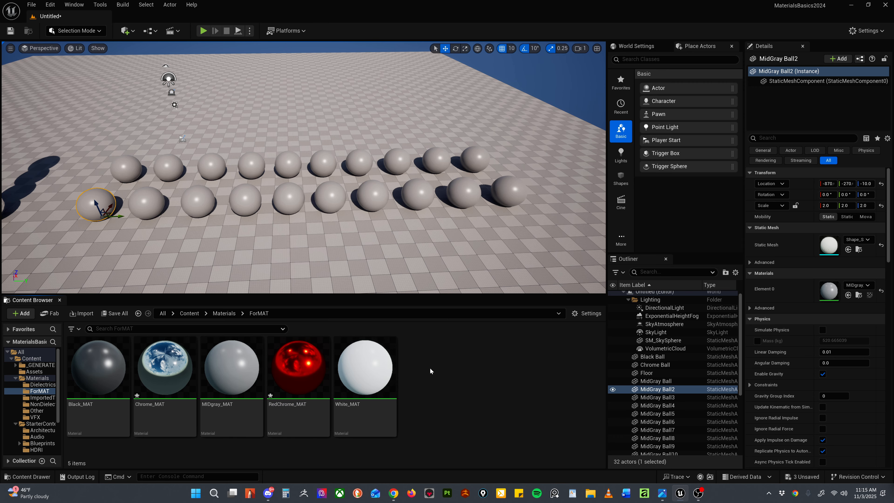
pyautogui.click(467, 141)
pyautogui.write('Diel_')
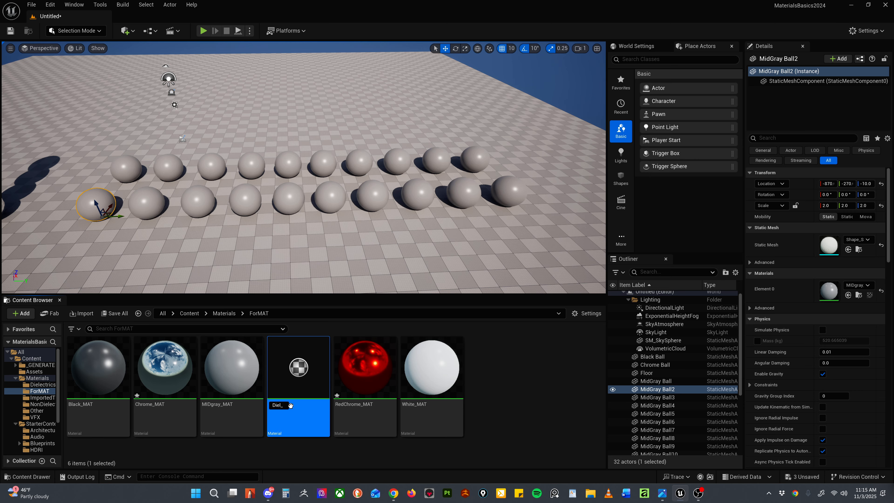
pyautogui.write('0_MAT')
pyautogui.press('Return')
# Step: Assign Diel_0_MAT to the first sphere of the front row and open the material for editing
pyautogui.moveTo(231, 366); pyautogui.dragTo(96, 204)
pyautogui.write('l_')
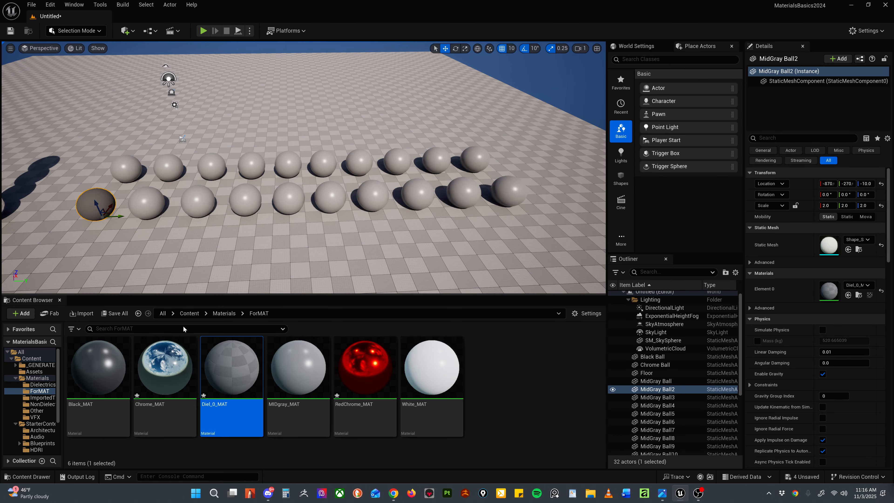
pyautogui.doubleClick(232, 366)
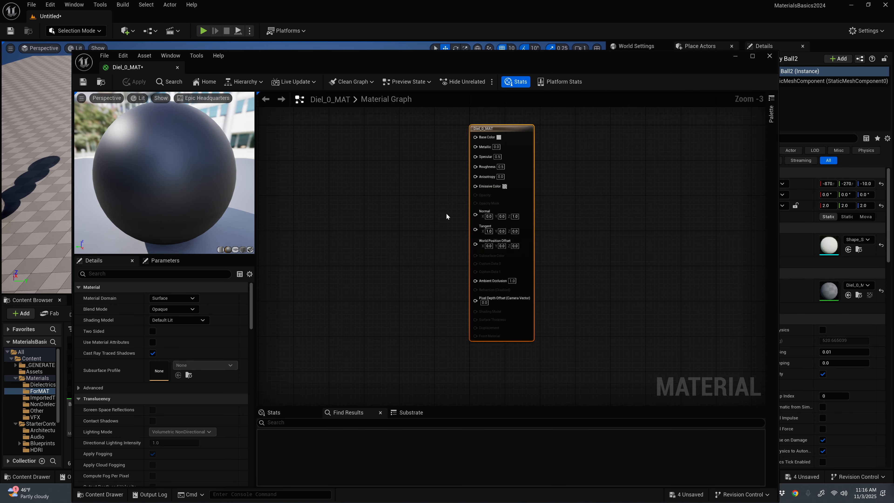
pyautogui.press('Home')
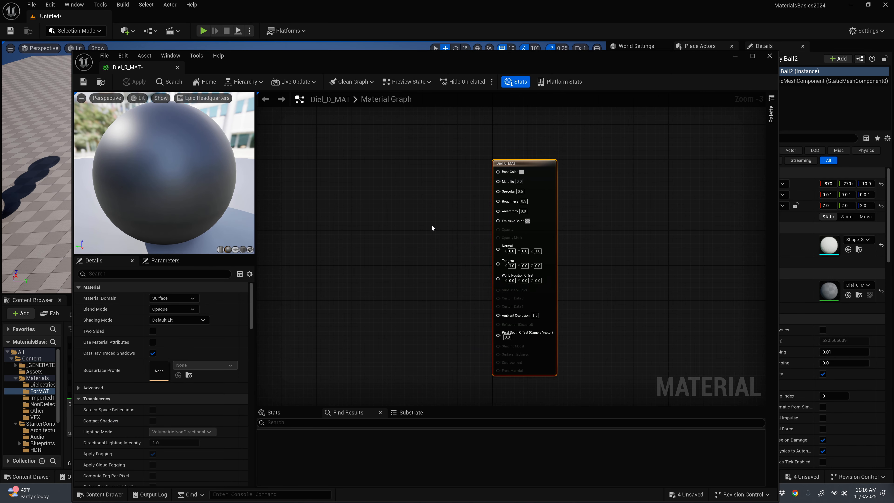
# Step: Add three Constant nodes to the Diel_0_MAT graph and connect them to Base Color, Metallic and Roughness
pyautogui.scroll(1, 432, 226)
pyautogui.press('1')
pyautogui.click(353, 163)
pyautogui.moveTo(388, 176); pyautogui.dragTo(506, 166)
pyautogui.click(355, 218)
pyautogui.moveTo(390, 231); pyautogui.dragTo(505, 175)
pyautogui.click(352, 273)
pyautogui.moveTo(387, 286); pyautogui.dragTo(505, 195)
pyautogui.moveTo(372, 275); pyautogui.dragTo(368, 277)
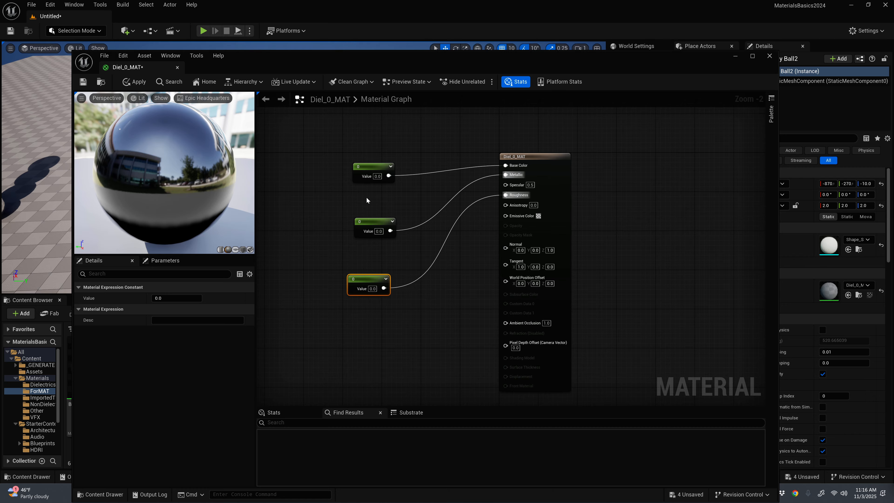
# Step: Move the three constants closer together, setting the Base Color constant to 0.18 and the Roughness constant to 0.1
pyautogui.moveTo(368, 168); pyautogui.dragTo(368, 163)
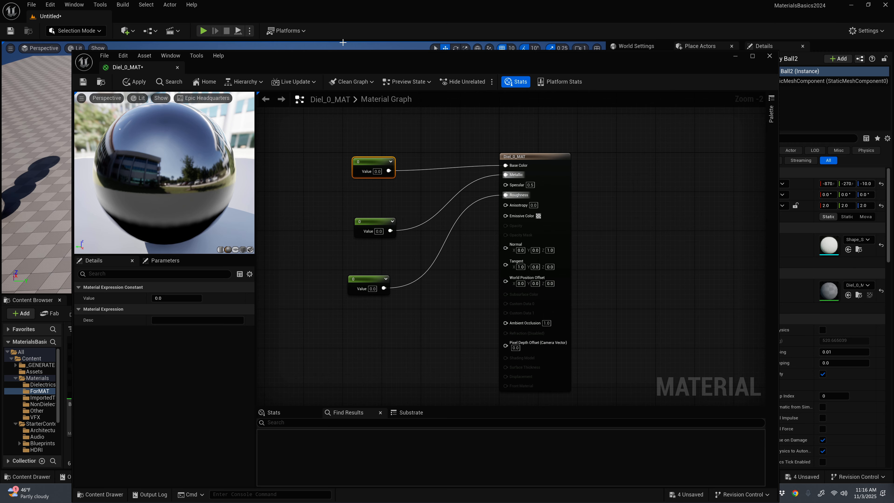
pyautogui.click(176, 298)
pyautogui.write('0.18')
pyautogui.press('Return')
pyautogui.moveTo(375, 222); pyautogui.dragTo(372, 207)
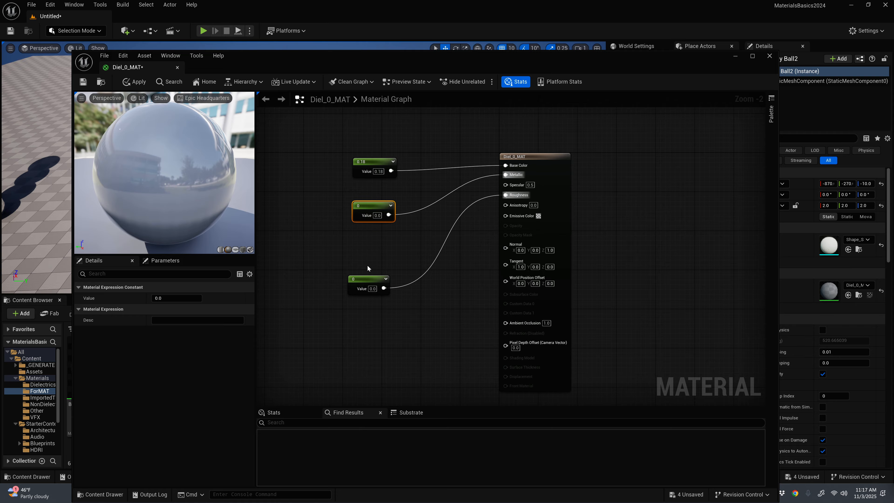
pyautogui.moveTo(367, 278); pyautogui.dragTo(366, 259)
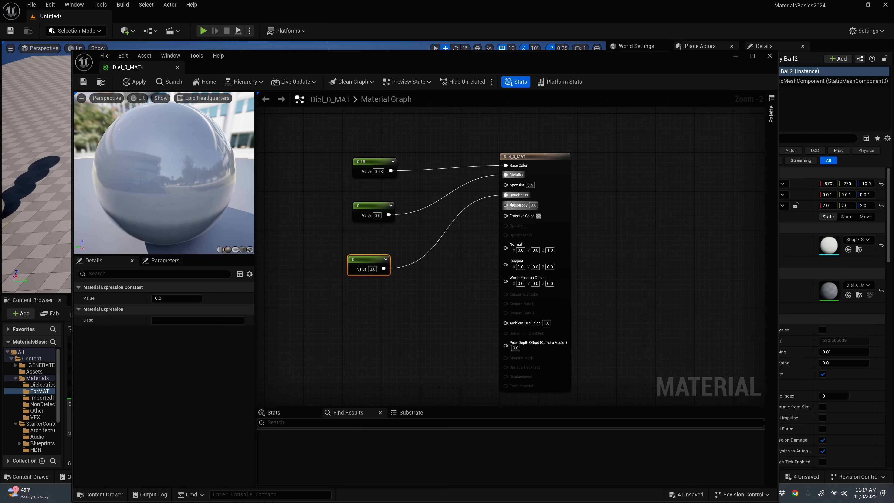
pyautogui.click(372, 269)
pyautogui.write('0.1')
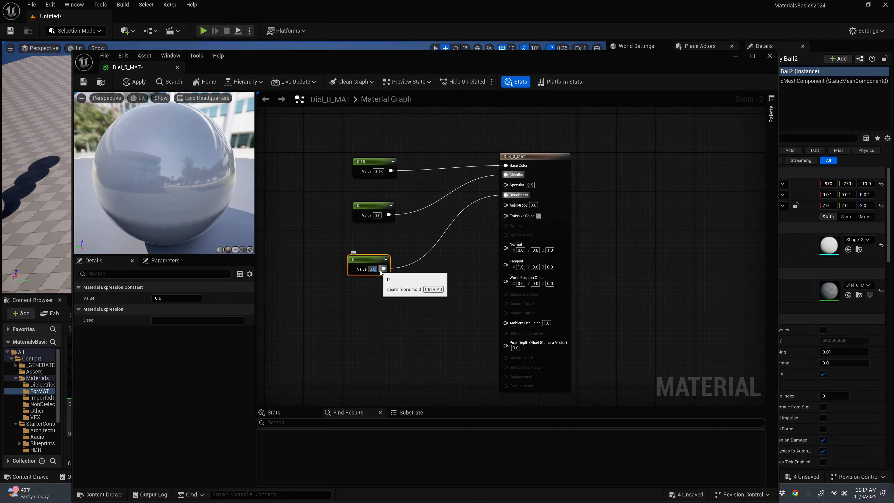
pyautogui.press('Return')
# Step: Tighten the spacing of the Metallic and Roughness constants, then apply and save Diel_0_MAT and close its editor
pyautogui.moveTo(371, 206); pyautogui.dragTo(371, 195)
pyautogui.moveTo(367, 260); pyautogui.dragTo(371, 235)
pyautogui.click(134, 83)
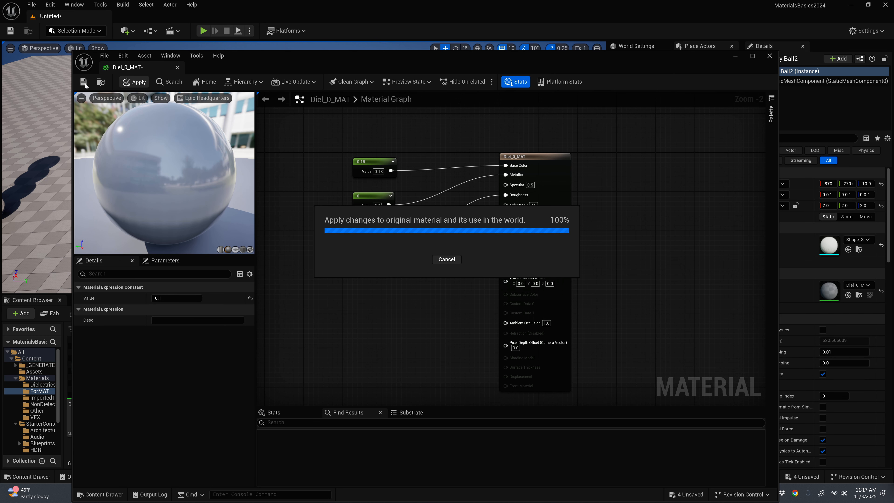
pyautogui.click(83, 82)
pyautogui.click(769, 56)
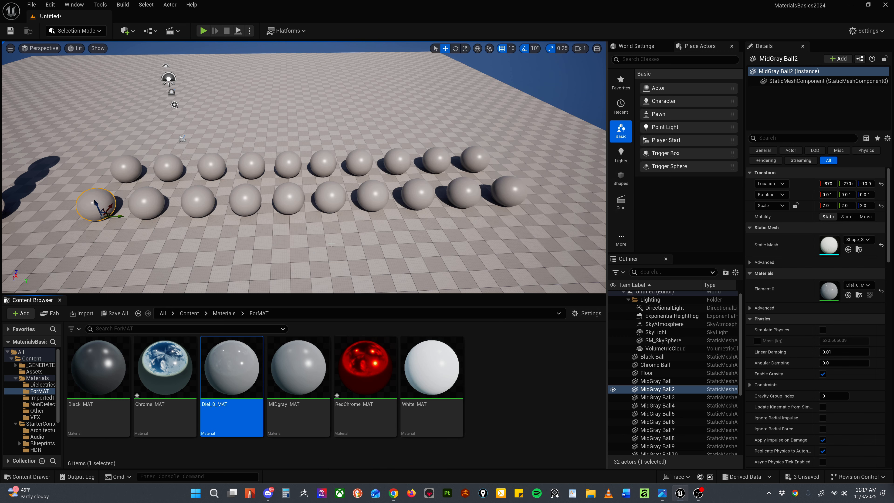
# Step: Delete the sphere at the far end, away from the chrome ball, in both the front and back rows
pyautogui.scroll(4, 268, 218)
pyautogui.click(510, 395)
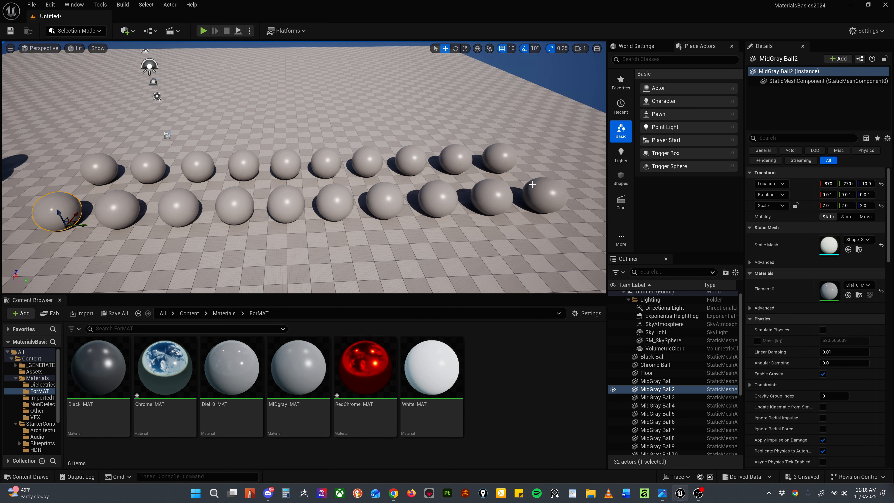
pyautogui.click(542, 191)
pyautogui.keyDown('ctrl'); pyautogui.click(502, 155); pyautogui.keyUp('ctrl')
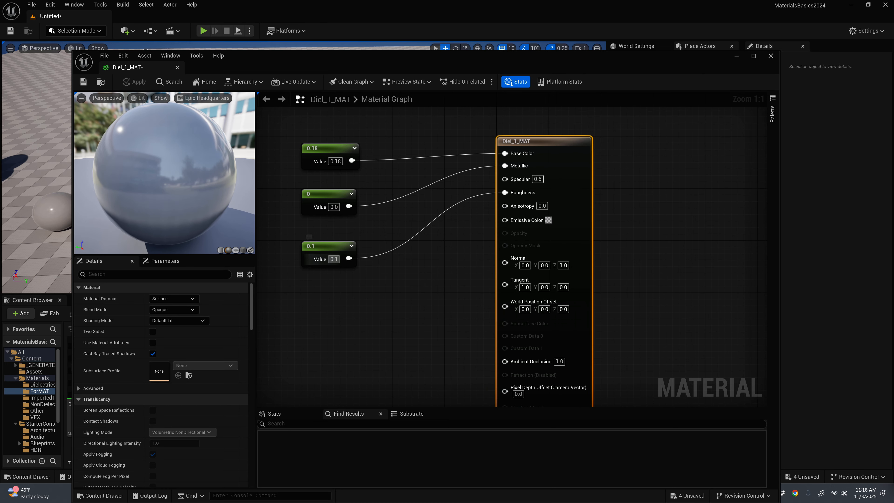
# Step: Set the Roughness constant of Diel_1_MAT to 0.2, then apply and save the material and close its editor
pyautogui.click(334, 259)
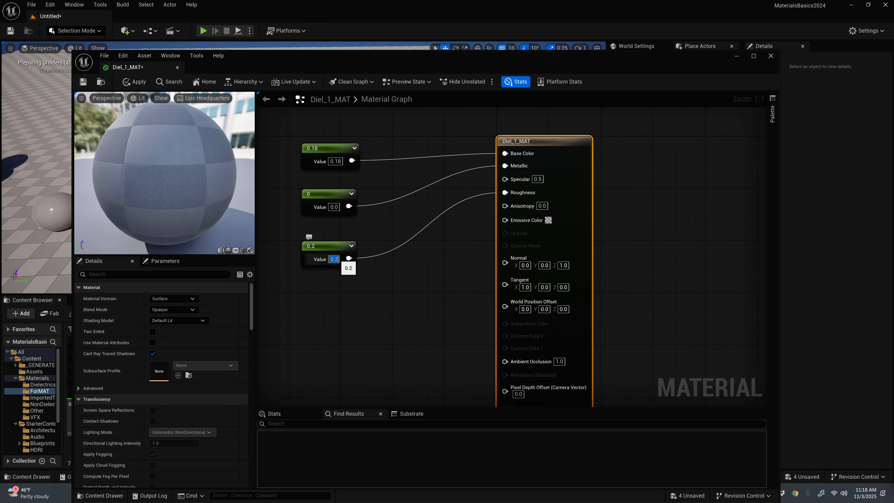
pyautogui.write('0.2')
pyautogui.press('Return')
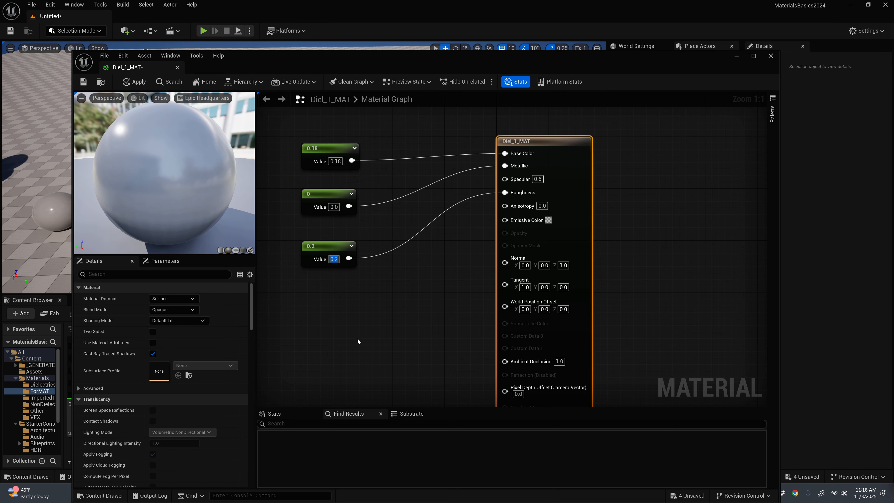
pyautogui.click(134, 82)
pyautogui.click(84, 84)
pyautogui.click(771, 56)
# Step: Assign Diel_1_MAT to the second sphere of the front row and frame that sphere in the viewport
pyautogui.moveTo(298, 368); pyautogui.dragTo(118, 211)
pyautogui.press('f')
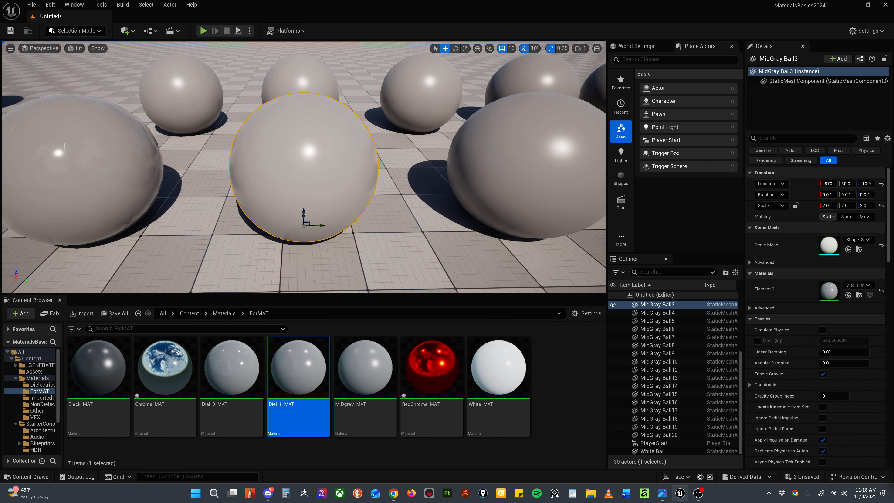
pyautogui.moveTo(379, 193)
pyautogui.keyDown('alt'); pyautogui.mouseDown()
pyautogui.moveTo(381, 222)
pyautogui.moveTo(378, 188)
pyautogui.mouseUp(); pyautogui.keyUp('alt')
pyautogui.scroll(-5, 378, 193)
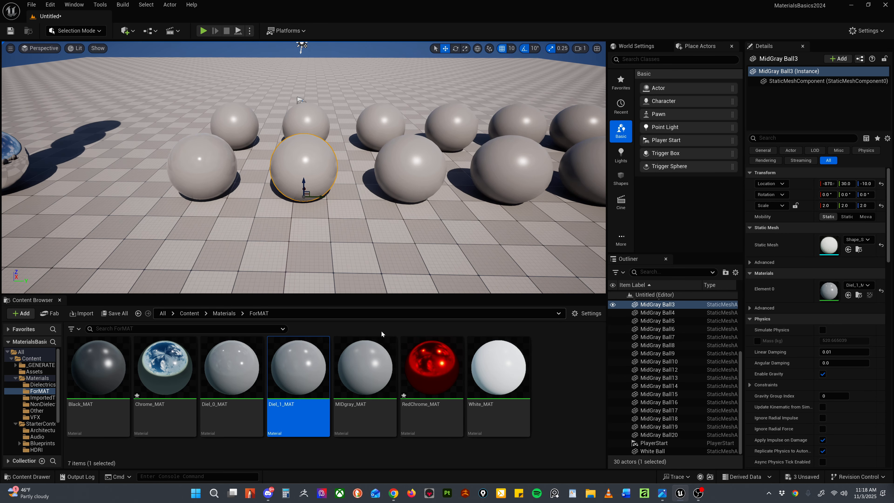
# Step: Duplicate Diel_1_MAT as Diel_2_MAT and open the copy for editing
pyautogui.moveTo(297, 374)
pyautogui.hotkey('ctrl', 'd')
pyautogui.write('Diel_2_MAT')
pyautogui.press('Return')
pyautogui.doubleClick(365, 368)
# Step: Set the Roughness constant of Diel_2_MAT to 0.3
pyautogui.click(482, 274)
pyautogui.write('0.2')
pyautogui.press('Return')
pyautogui.click(134, 82)
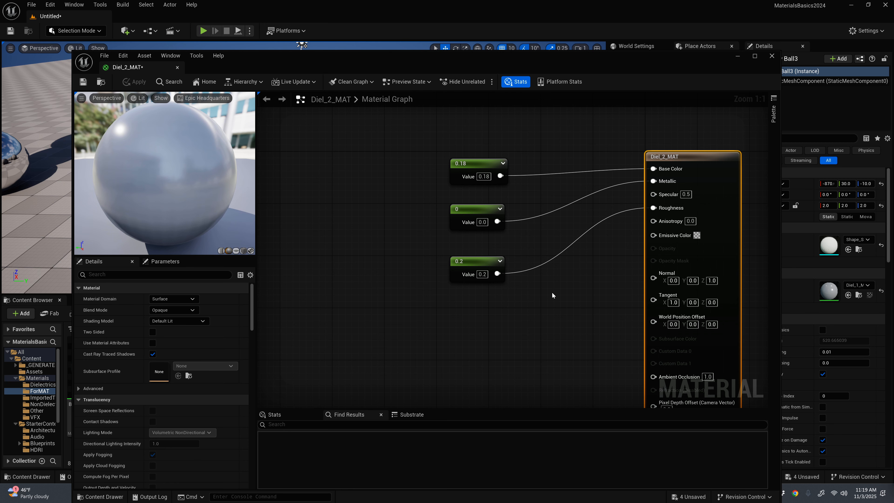
pyautogui.click(493, 209)
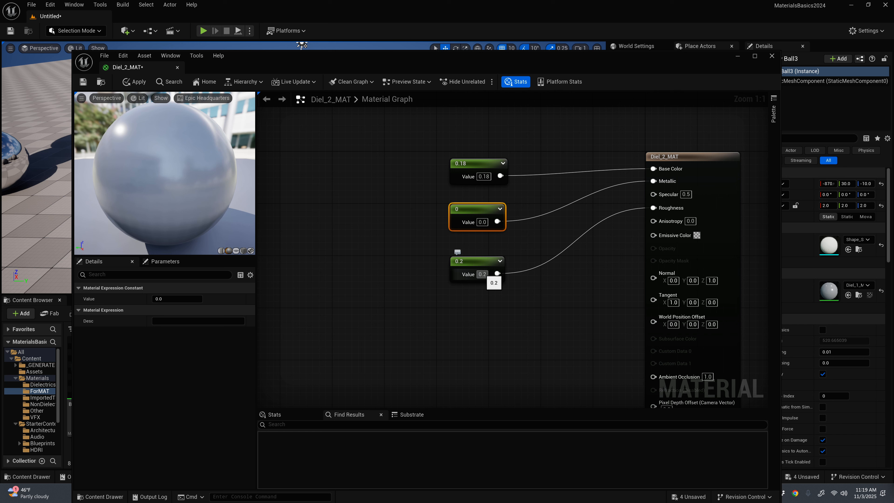
pyautogui.doubleClick(485, 275)
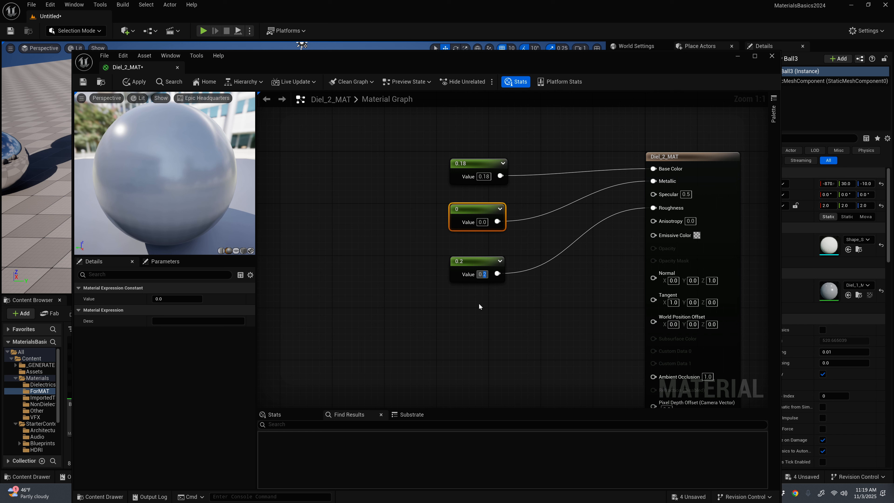
pyautogui.press('Return')
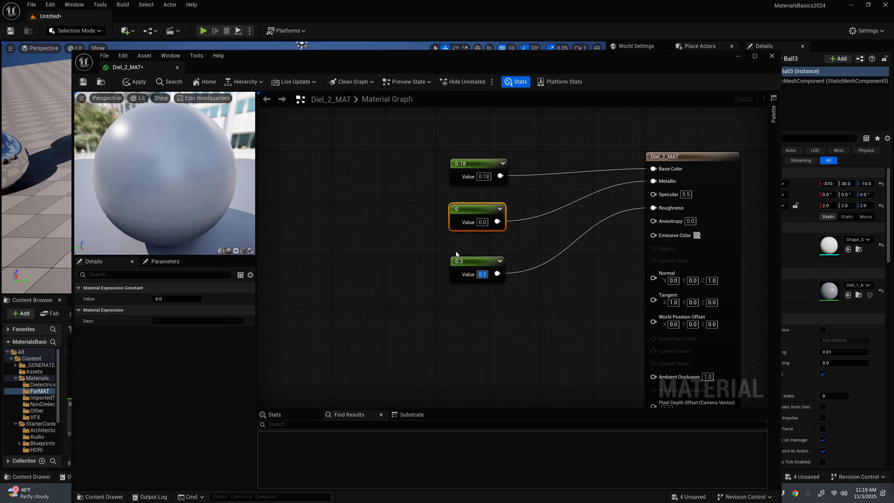
pyautogui.click(539, 325)
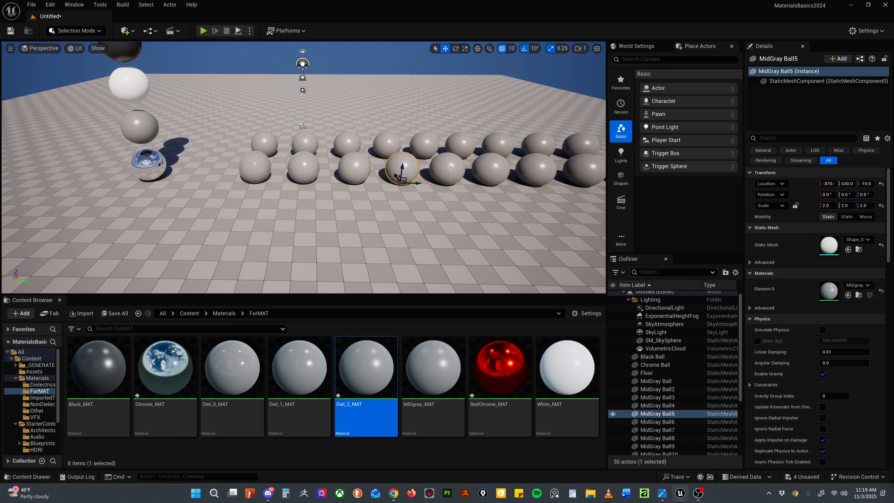
# Step: Go through the fifth, sixth and seventh spheres of the front row, selecting each in turn
pyautogui.click(451, 169)
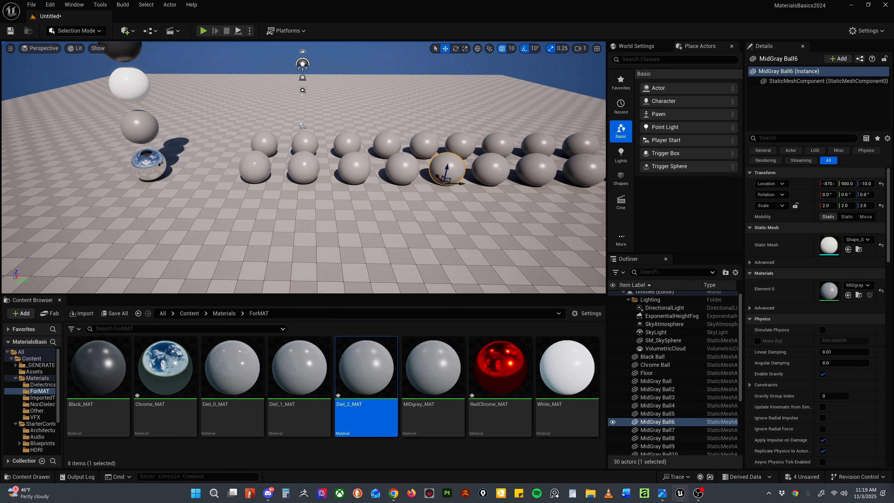
pyautogui.click(490, 168)
pyautogui.click(536, 169)
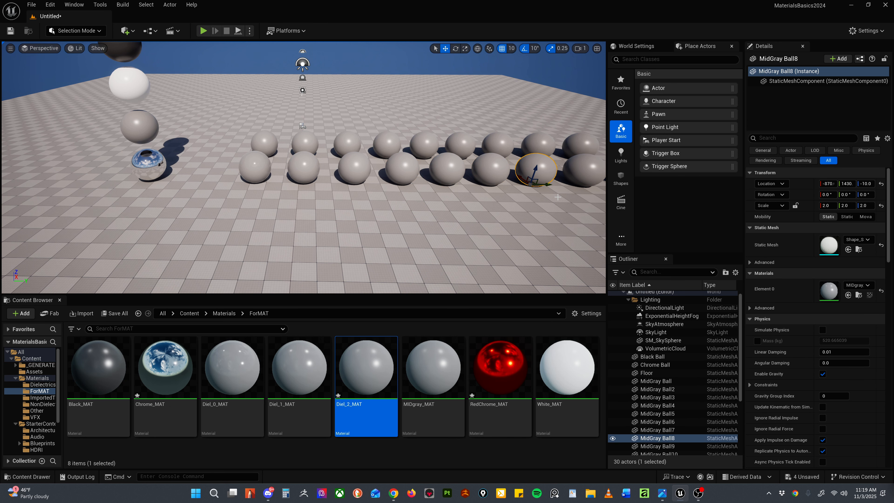
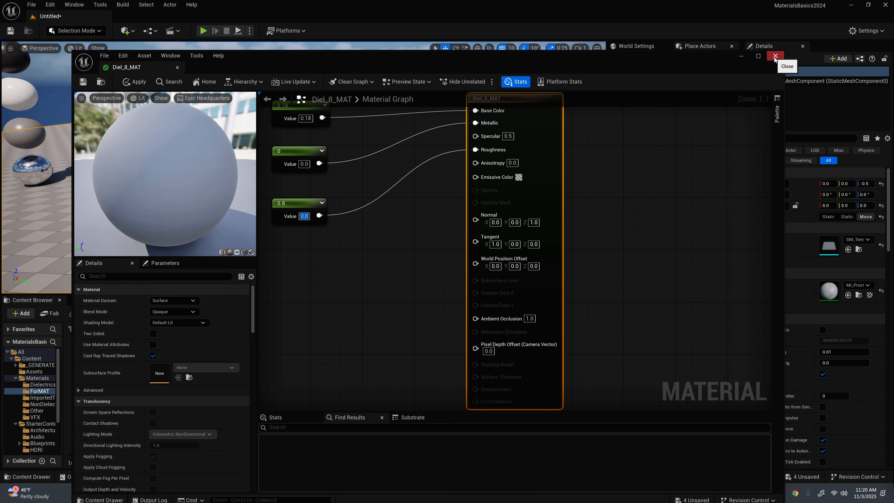
# Step: Apply and save the changes to Diel_8_MAT, and close its editor
pyautogui.click(135, 82)
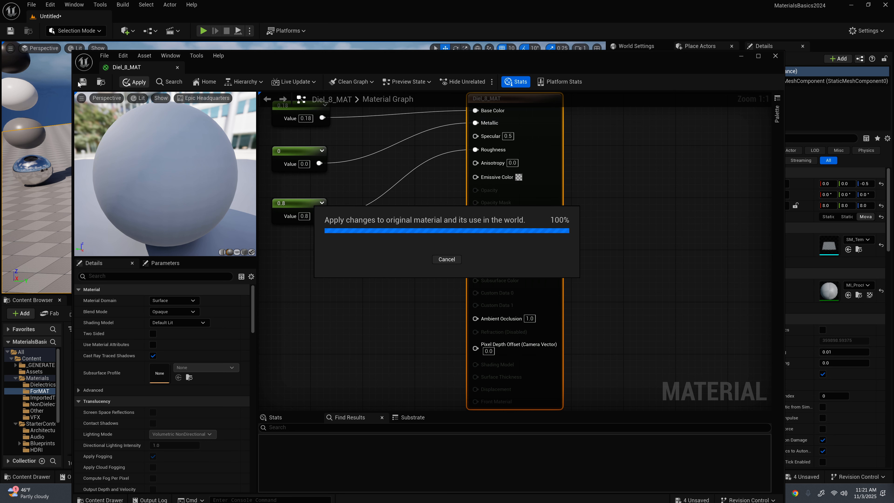
pyautogui.click(84, 85)
pyautogui.click(775, 56)
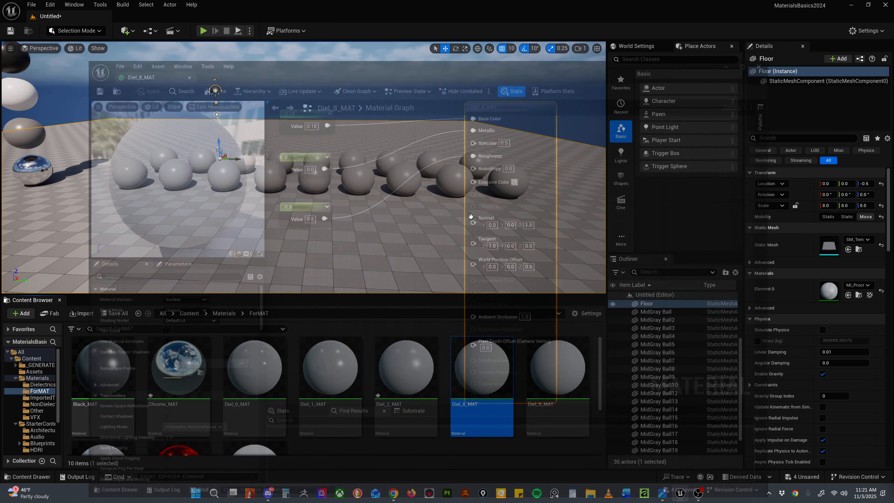
pyautogui.moveTo(479, 376); pyautogui.dragTo(512, 232)
pyautogui.press('w')
pyautogui.press('d')
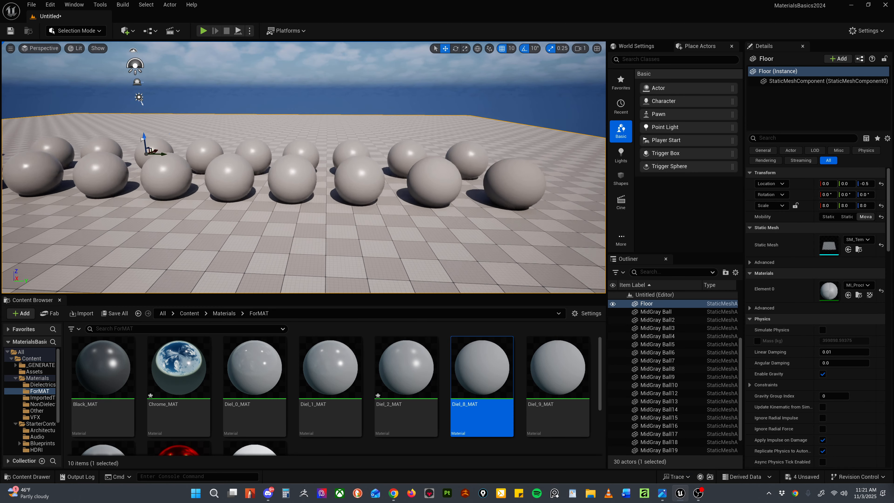
pyautogui.press('w')
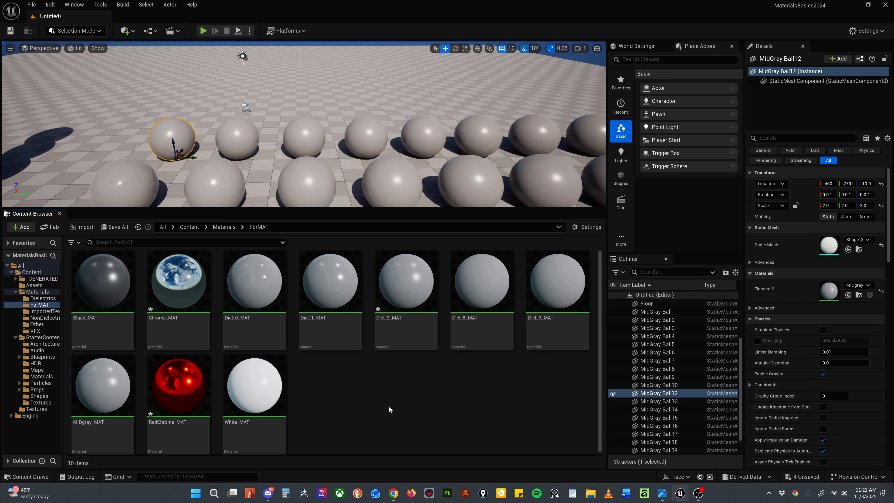
# Step: Create a new material named NONDiel_1_MAT in the ForMAT folder
pyautogui.rightClick(361, 398)
pyautogui.click(399, 172)
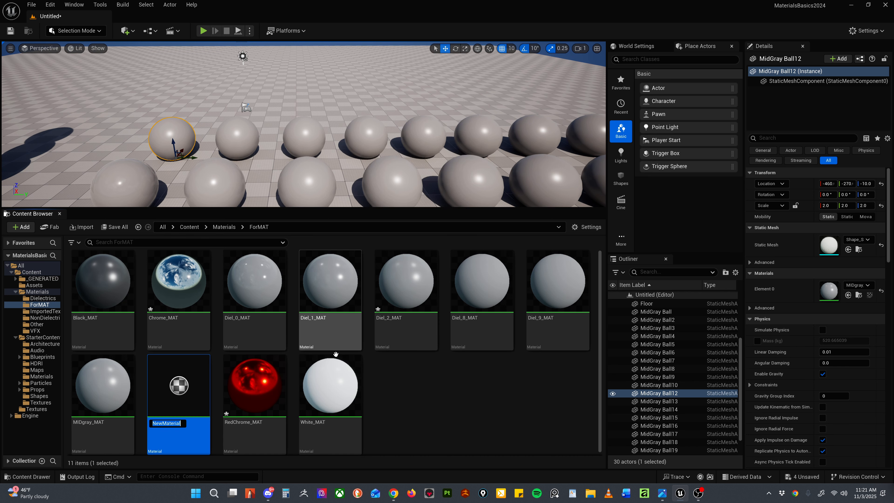
pyautogui.write('NONDiel_')
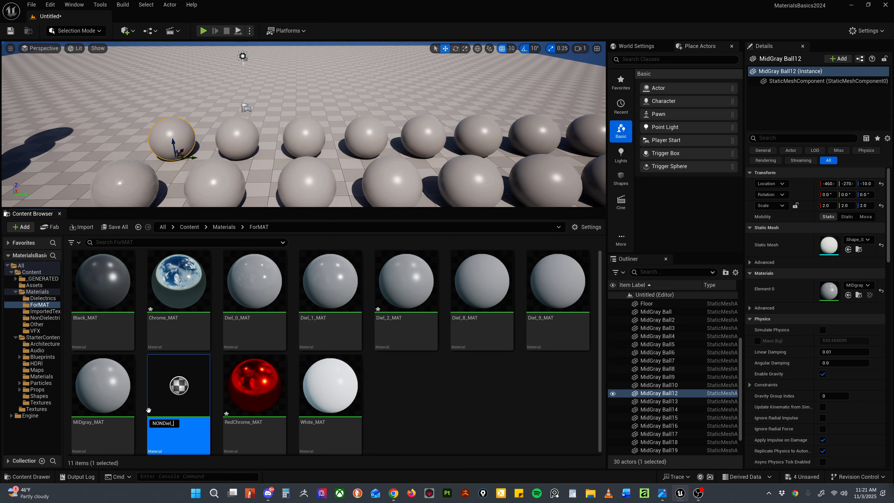
pyautogui.write('1_MAT')
pyautogui.press('Return')
# Step: Assign NONDiel_1_MAT to the first sphere of the back row and open the material for editing
pyautogui.moveTo(149, 409); pyautogui.dragTo(163, 127)
pyautogui.doubleClick(183, 388)
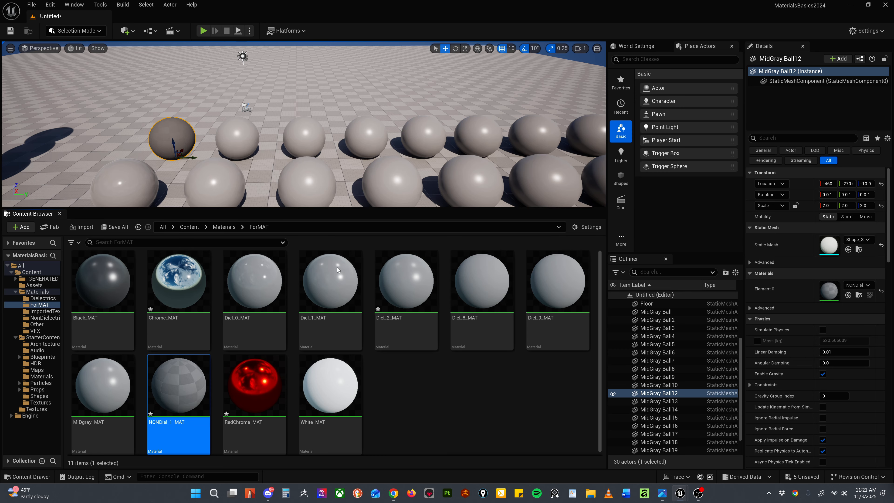
pyautogui.scroll(-2, 391, 248)
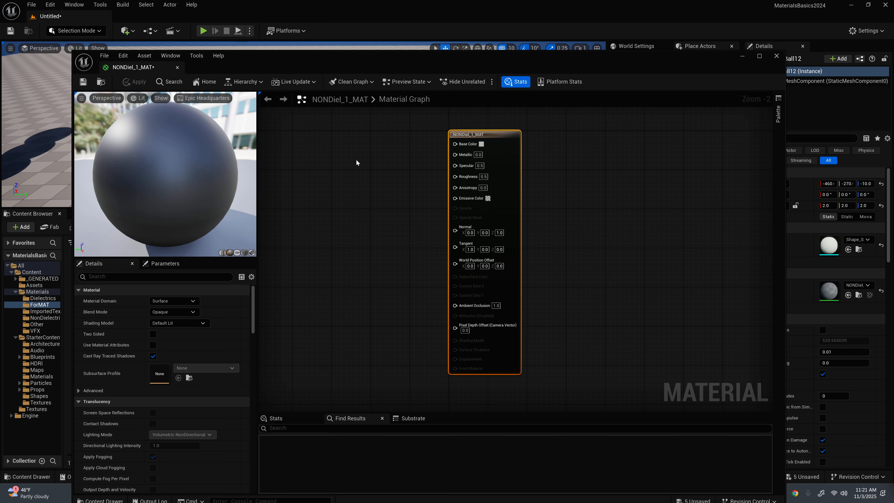
# Step: Add three constant nodes and connect them to the Base Color, Metallic and Roughness inputs of NONDiel_1_MAT
pyautogui.click(326, 162)
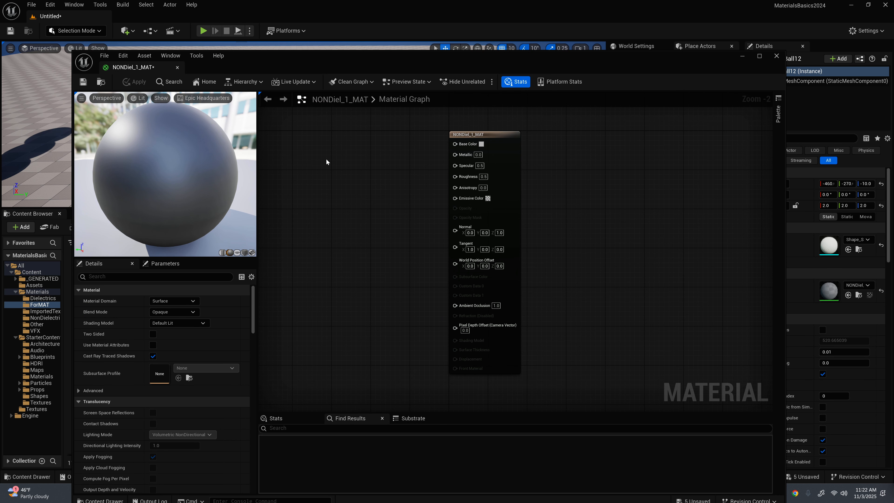
pyautogui.click(326, 158)
pyautogui.click(329, 199)
pyautogui.click(332, 262)
pyautogui.moveTo(353, 163); pyautogui.dragTo(461, 147)
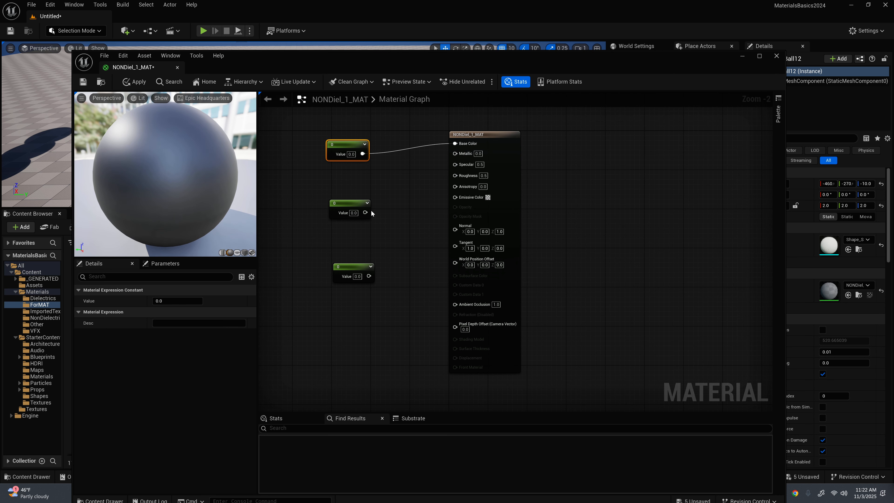
pyautogui.moveTo(365, 213); pyautogui.dragTo(454, 154)
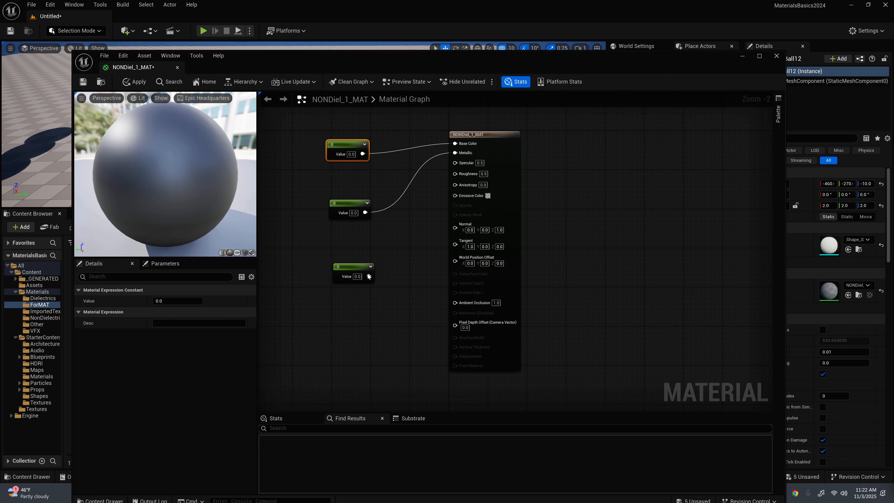
pyautogui.moveTo(368, 276); pyautogui.dragTo(455, 173)
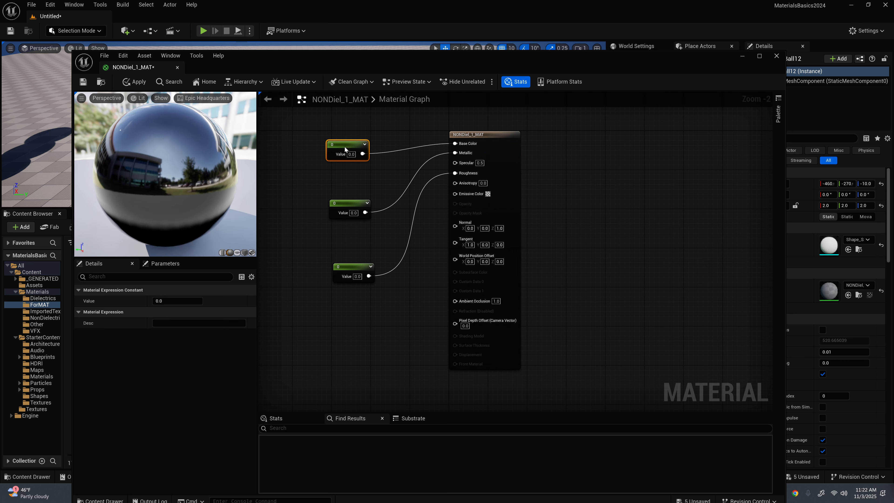
# Step: Move the Base Color constant slightly higher in the graph and set its value to 0.18
pyautogui.moveTo(346, 151); pyautogui.dragTo(345, 136)
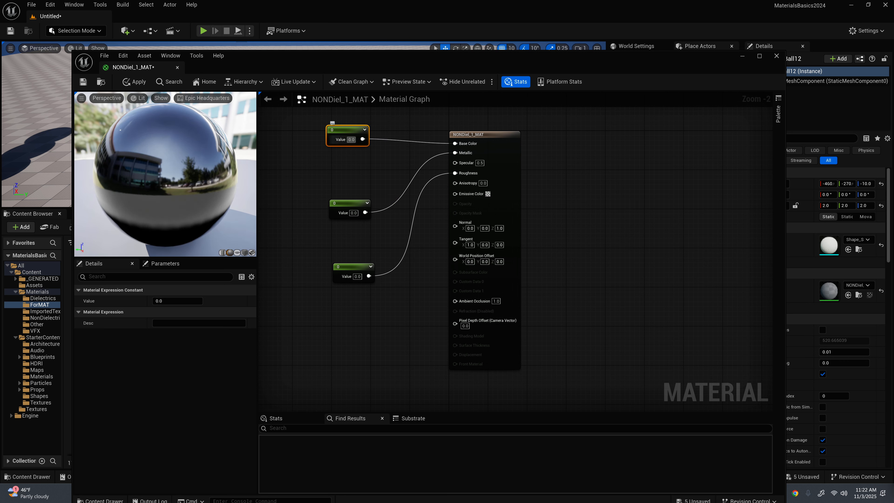
pyautogui.click(351, 140)
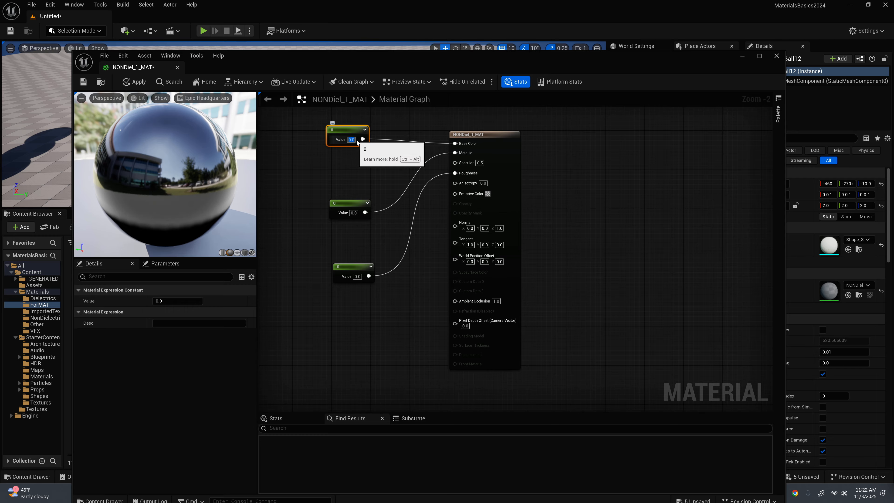
pyautogui.click(352, 139)
pyautogui.write('18')
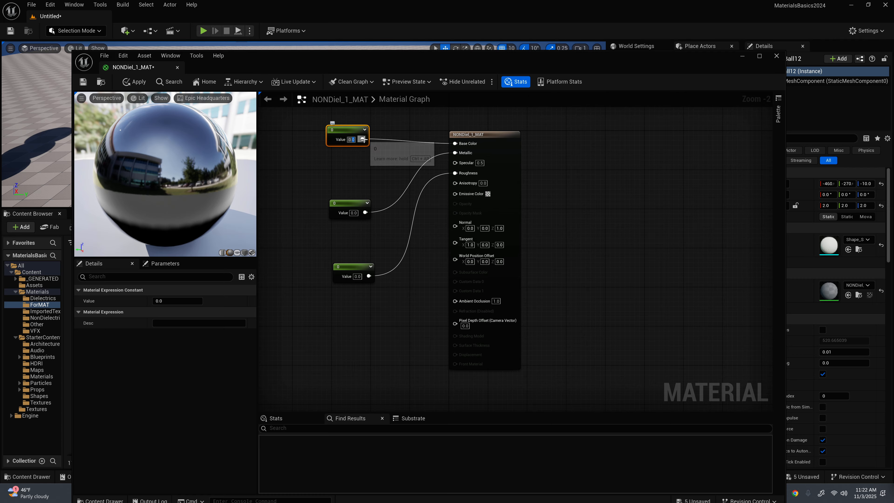
pyautogui.press('Return')
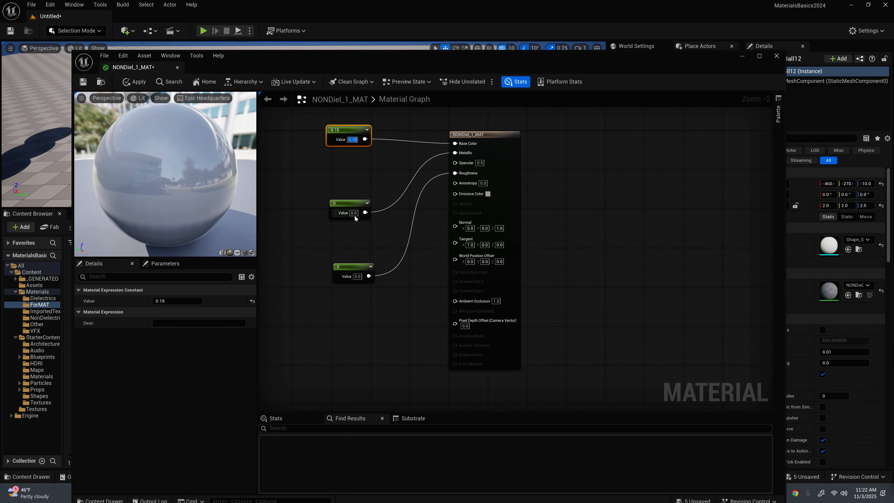
# Step: Stack the Metallic and Roughness constants more closely beneath the Base Color constant
pyautogui.moveTo(354, 215); pyautogui.dragTo(353, 183)
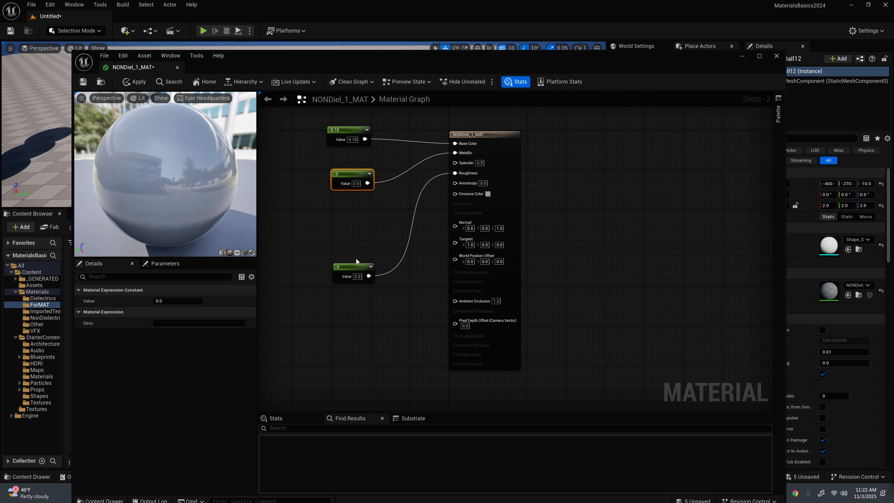
pyautogui.moveTo(354, 269); pyautogui.dragTo(348, 230)
pyautogui.click(356, 184)
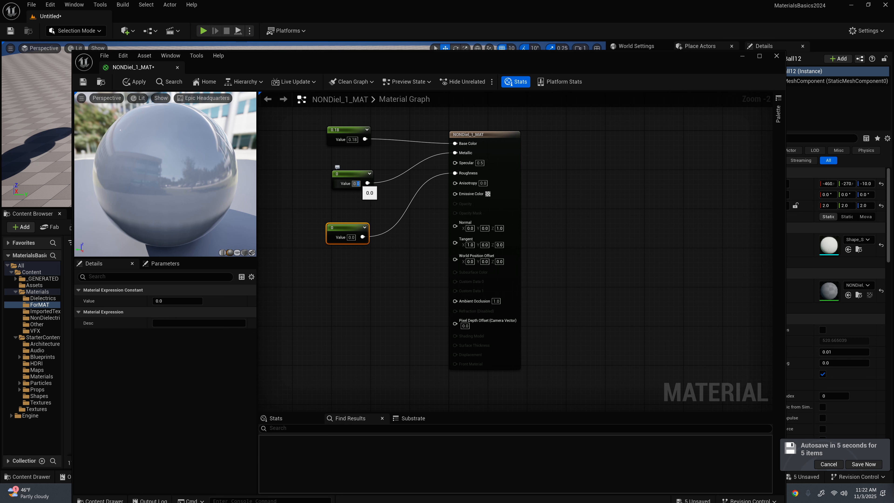
pyautogui.press('Return')
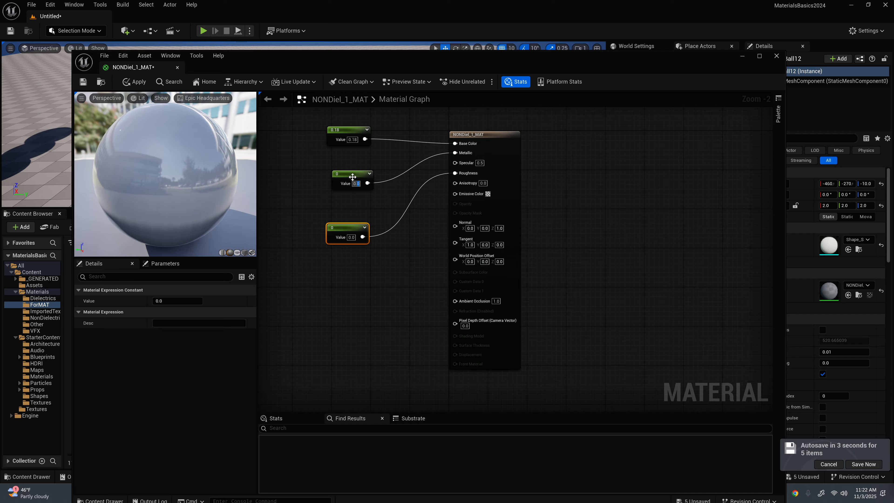
pyautogui.moveTo(346, 176); pyautogui.dragTo(346, 166)
pyautogui.moveTo(351, 227); pyautogui.dragTo(351, 203)
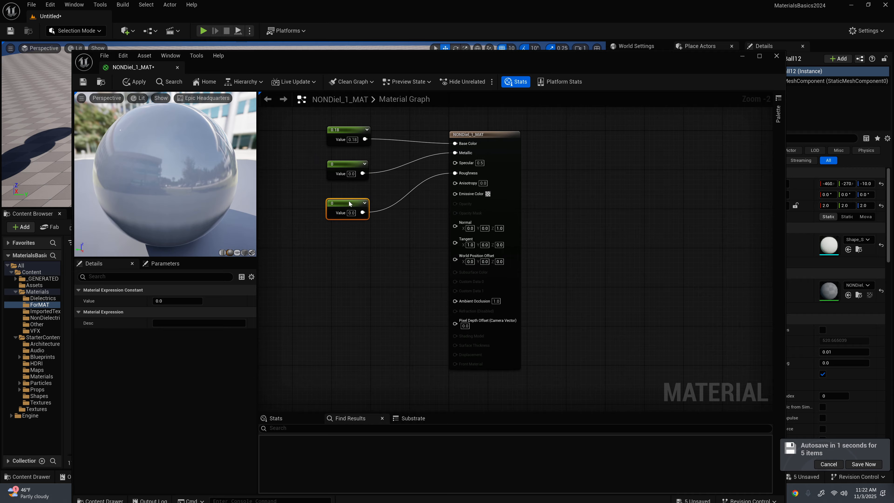
# Step: Set the Metallic constant to 0.1 and nudge the Metallic and Roughness constants into line with the Base Color constant
pyautogui.write('0.1')
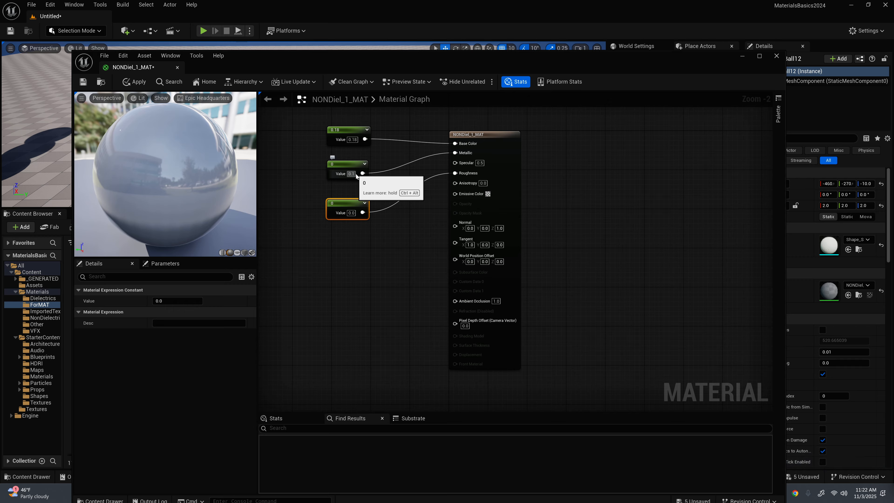
pyautogui.press('Return')
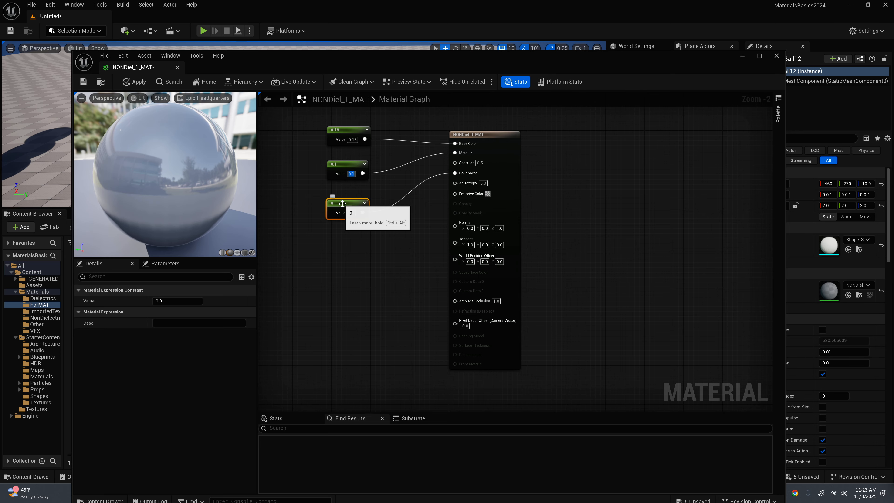
pyautogui.moveTo(343, 164); pyautogui.dragTo(347, 160)
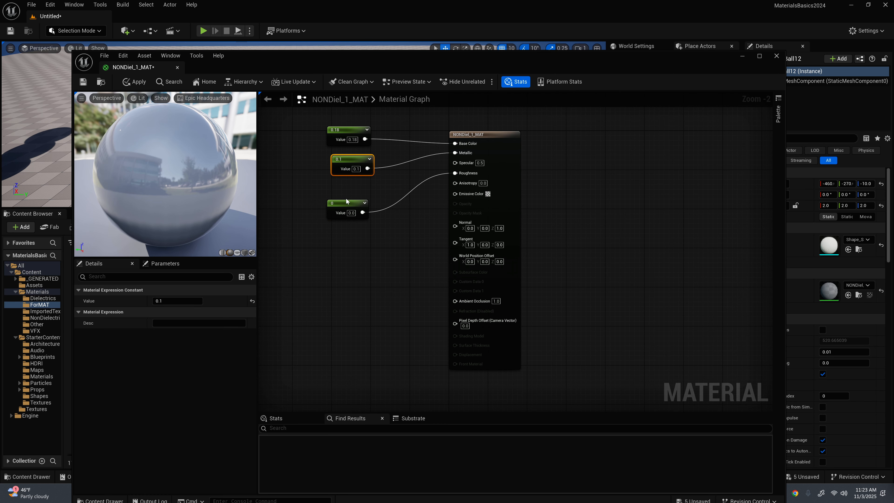
pyautogui.moveTo(346, 201); pyautogui.dragTo(349, 200)
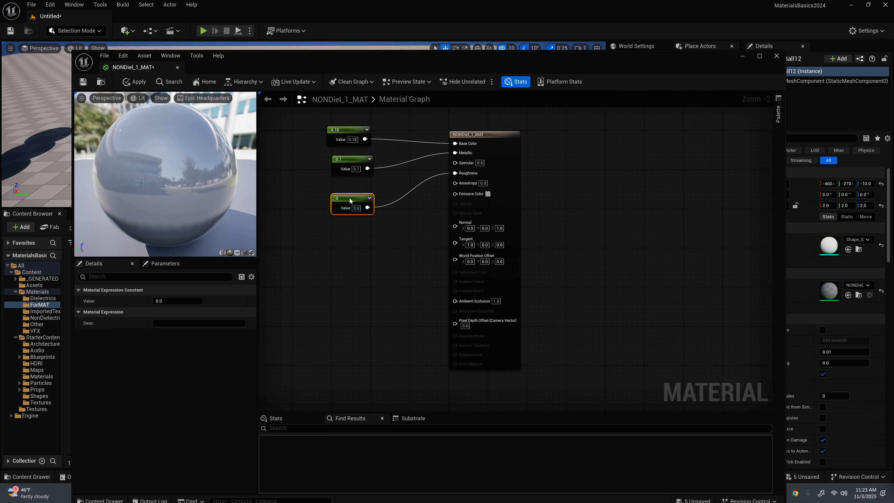
# Step: Apply and save NONDiel_1_MAT, and close its editor
pyautogui.click(138, 82)
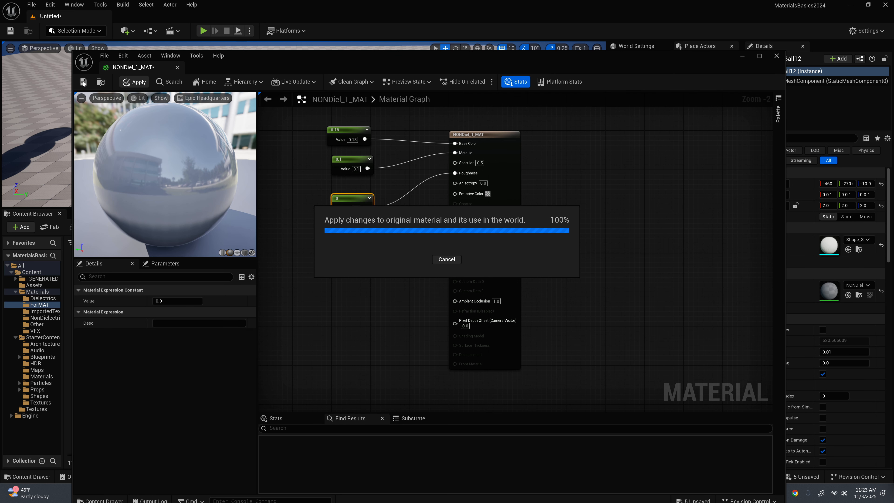
pyautogui.click(83, 82)
pyautogui.click(776, 56)
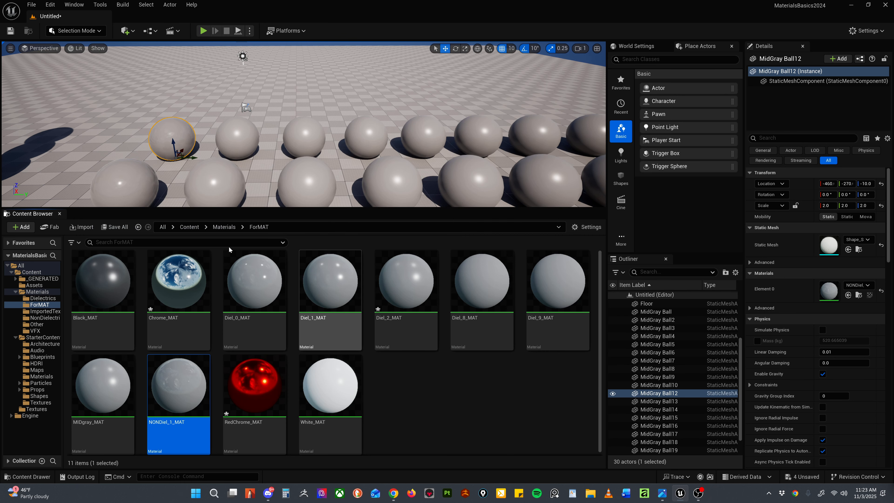
# Step: Frame the first sphere of the back row and examine its surface beside the neighbouring spheres
pyautogui.scroll(5, 170, 137)
pyautogui.press('f')
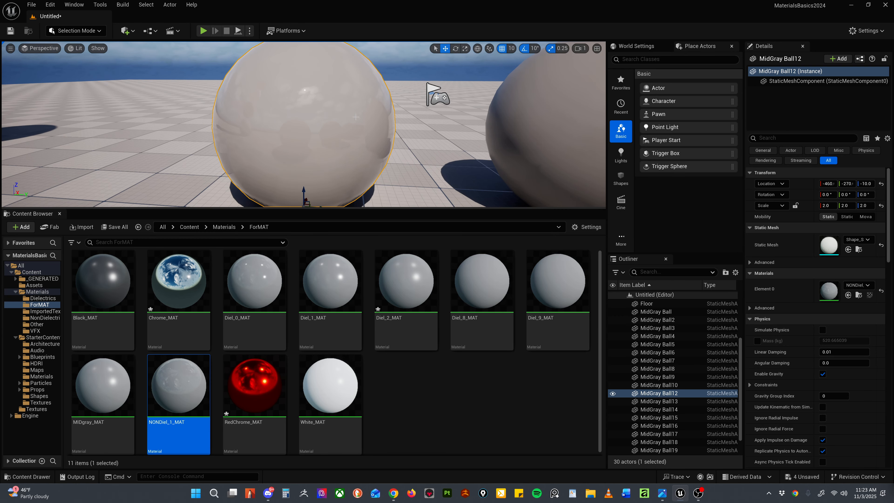
pyautogui.scroll(-6, 356, 117)
pyautogui.keyDown('alt'); pyautogui.moveTo(356, 117); pyautogui.dragTo(352, 176); pyautogui.keyUp('alt')
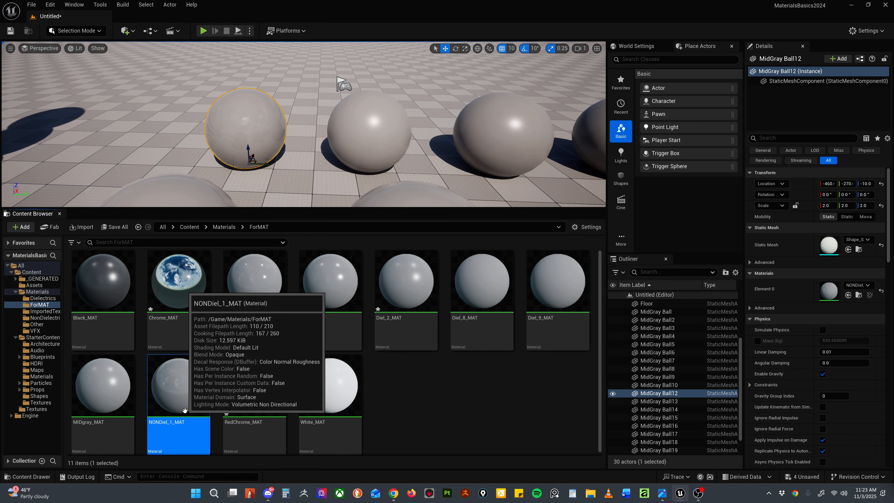
# Step: Duplicate NONDiel_1_MAT as NONDiel_2_MAT and assign the copy to the second sphere of the back row
pyautogui.hotkey('ctrl', 'd')
pyautogui.click(250, 423)
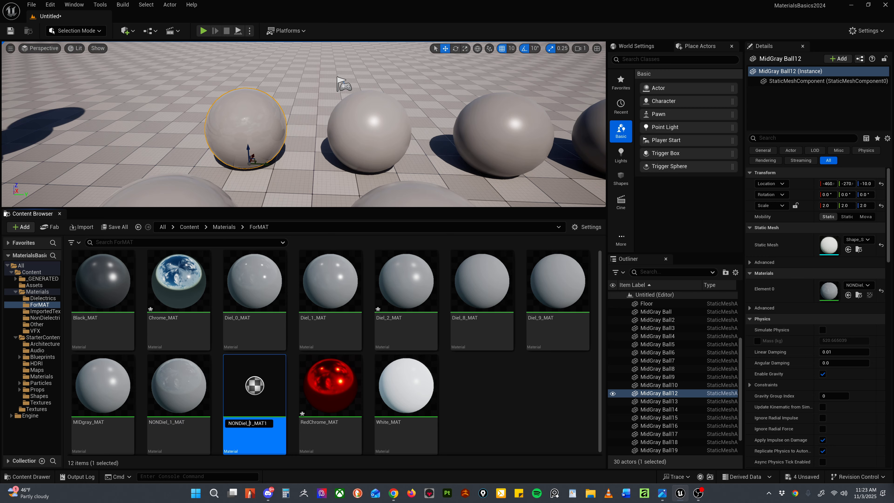
pyautogui.hotkey('shift', 'Right')
pyautogui.write('2')
pyautogui.press('BackSpace')
pyautogui.press('Return')
pyautogui.moveTo(259, 395); pyautogui.dragTo(369, 152)
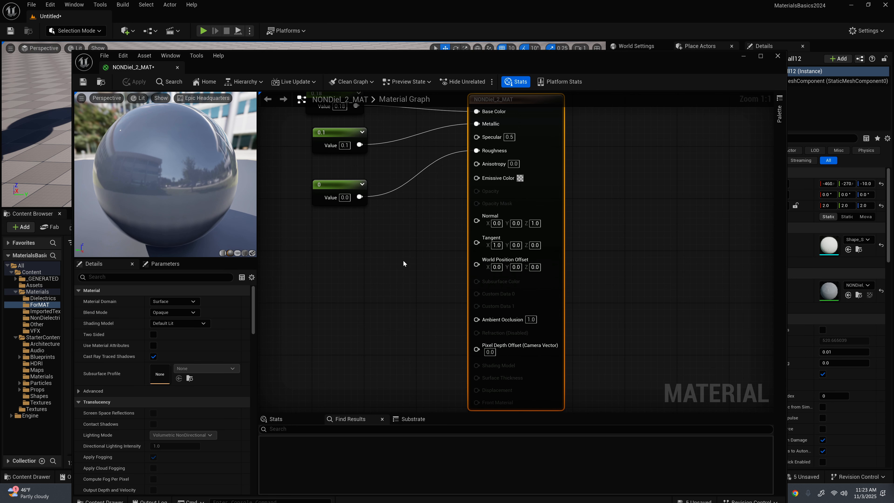
# Step: Open NONDiel_2_MAT for editing and set its Metallic constant to 1
pyautogui.moveTo(403, 259); pyautogui.dragTo(433, 321, button='right')
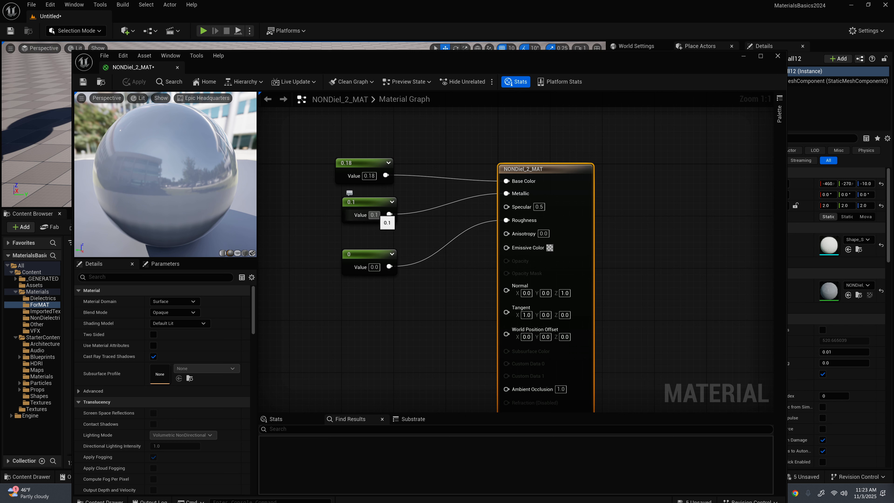
pyautogui.moveTo(378, 215); pyautogui.dragTo(356, 215)
pyautogui.write('1')
# Step: Set the Roughness constant of NONDiel_2_MAT to 0.1, and apply and save the material
pyautogui.click(374, 267)
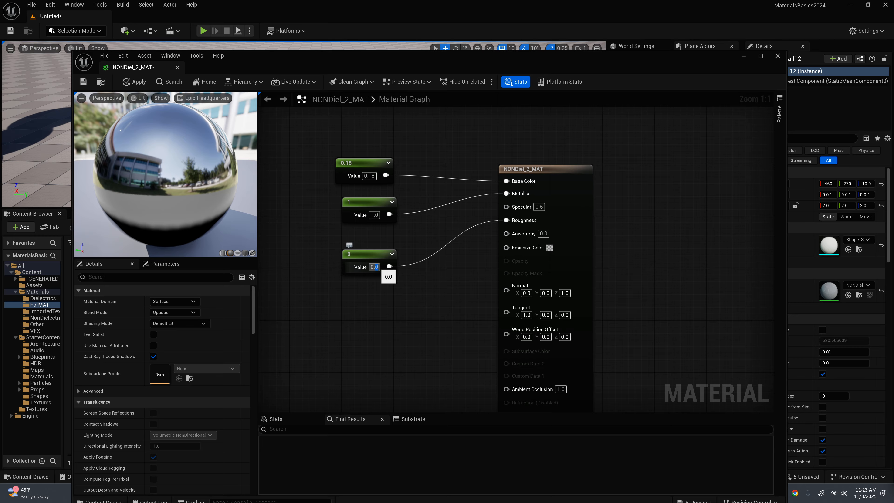
pyautogui.click(376, 267)
pyautogui.doubleClick(376, 267)
pyautogui.doubleClick(375, 267)
pyautogui.write('1')
pyautogui.press('Return')
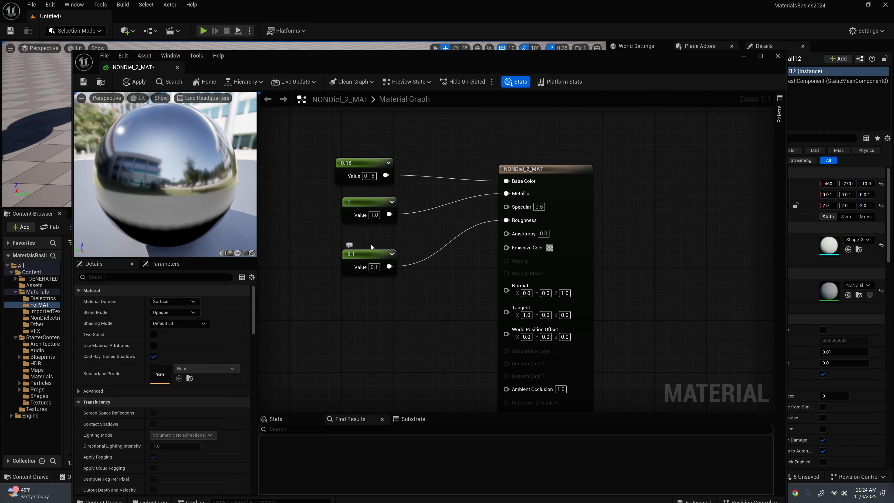
pyautogui.click(139, 83)
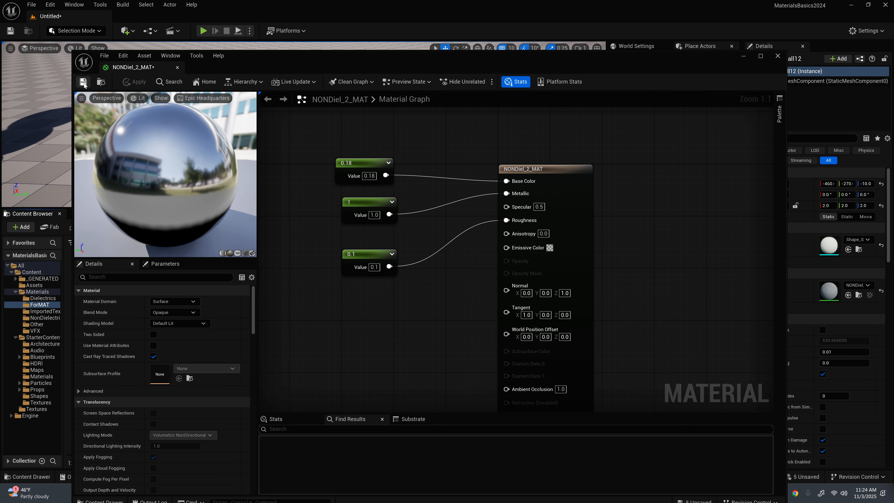
pyautogui.click(83, 82)
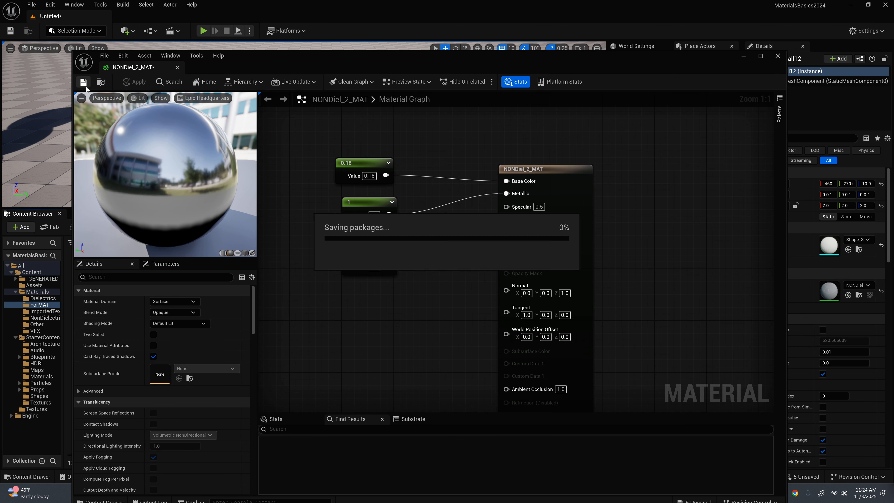
# Step: Set the Metallic constant of NONDiel_1_MAT to 1, apply and save the material, and close its editor
pyautogui.click(778, 56)
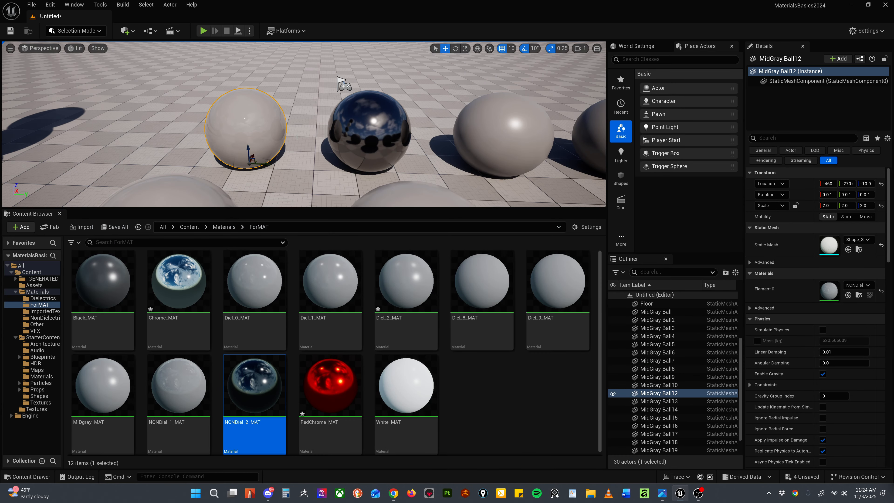
pyautogui.doubleClick(178, 386)
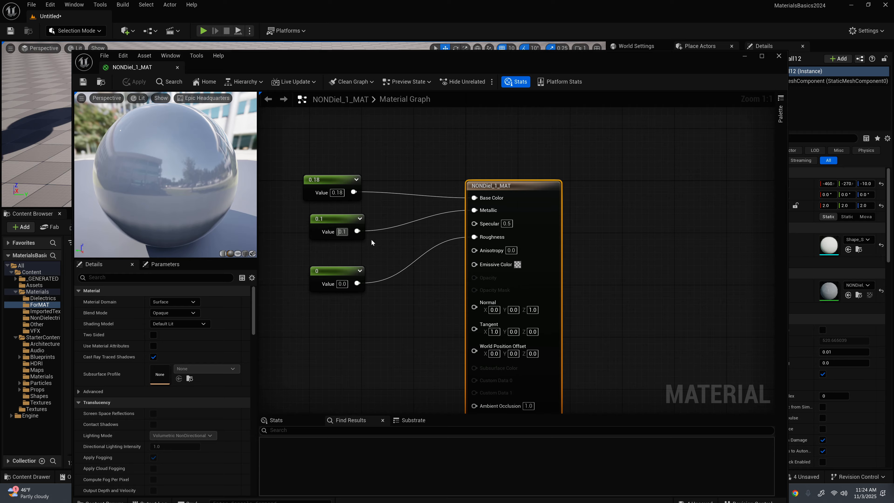
pyautogui.click(343, 232)
pyautogui.write('1')
pyautogui.press('Return')
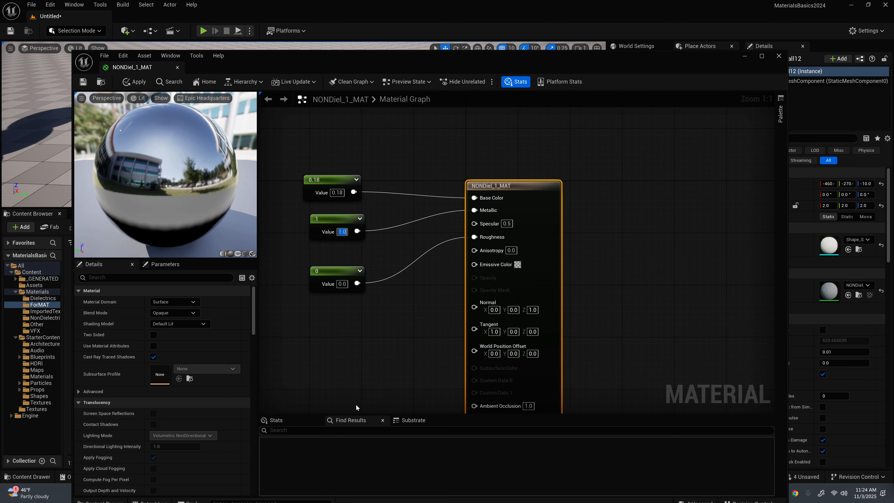
pyautogui.click(135, 82)
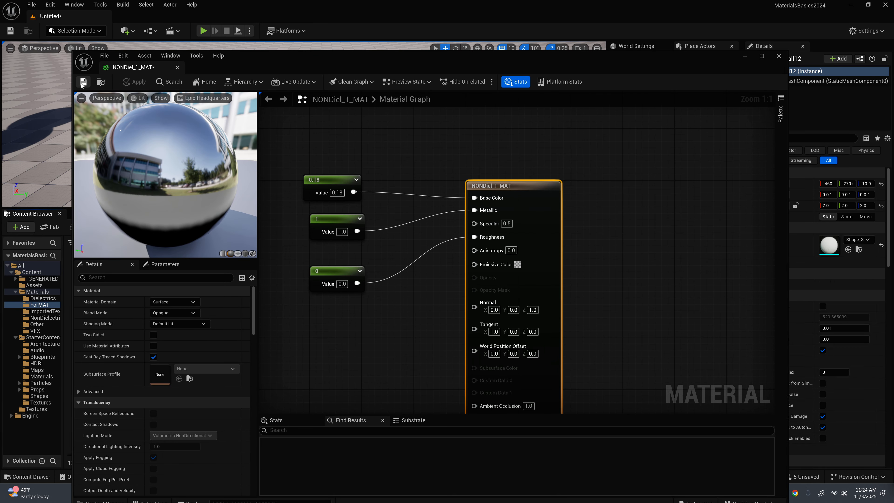
pyautogui.click(779, 56)
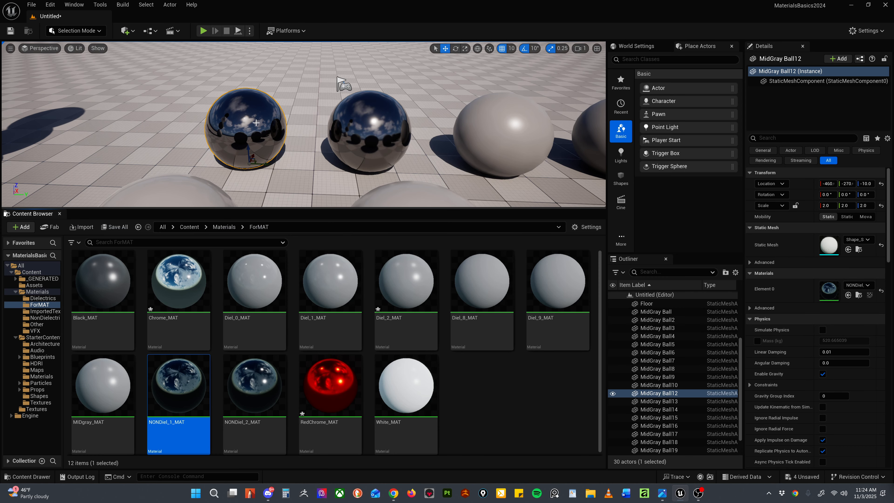
# Step: Compare the first two metallic spheres up close, and duplicate NONDiel_2_MAT as NONDiel_3_MAT
pyautogui.scroll(3, 246, 122)
pyautogui.moveTo(224, 131)
pyautogui.keyDown('alt'); pyautogui.mouseDown()
pyautogui.moveTo(232, 131)
pyautogui.moveTo(241, 106)
pyautogui.moveTo(234, 136)
pyautogui.mouseUp(); pyautogui.keyUp('alt')
pyautogui.keyDown('alt'); pyautogui.moveTo(224, 132); pyautogui.dragTo(247, 132, button='right'); pyautogui.keyUp('alt')
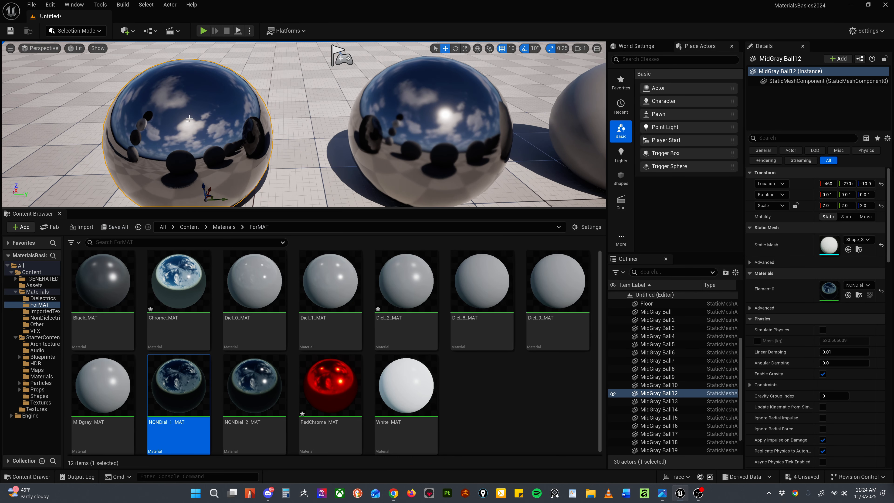
pyautogui.scroll(-5, 186, 120)
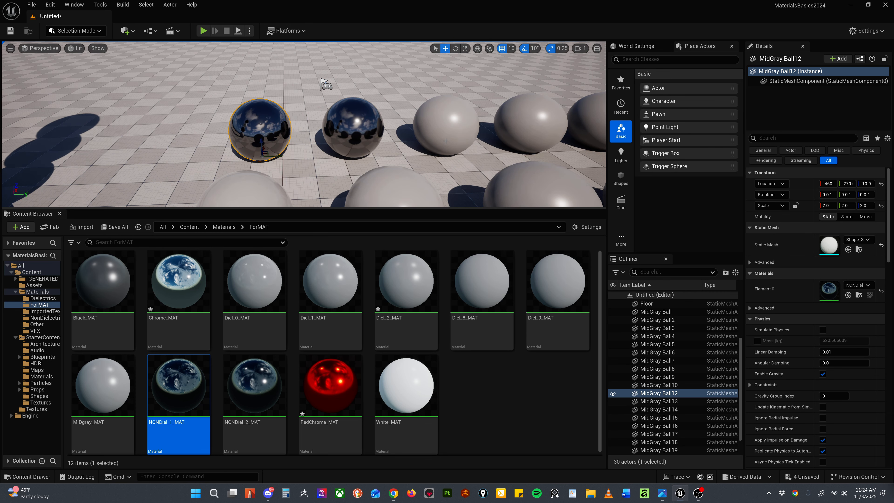
pyautogui.moveTo(457, 168); pyautogui.dragTo(521, 168, button='middle')
pyautogui.click(255, 388)
pyautogui.hotkey('ctrl', 'd')
pyautogui.moveTo(325, 423); pyautogui.dragTo(347, 424)
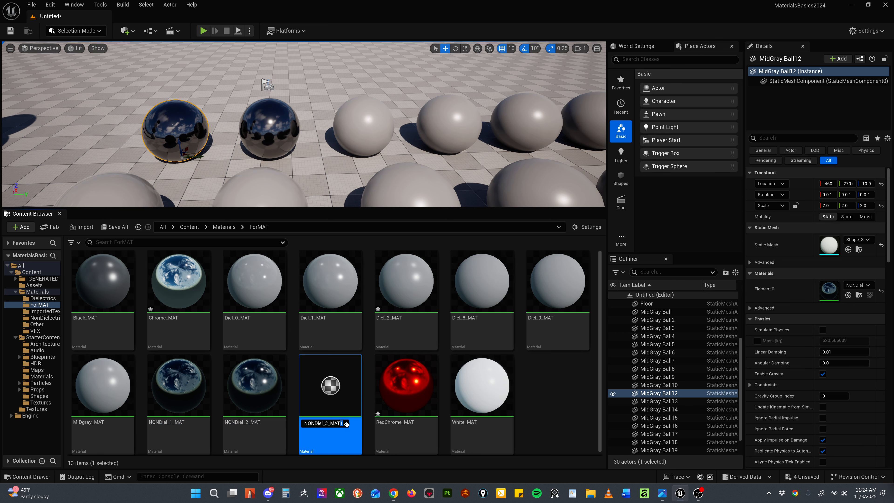
pyautogui.press('BackSpace')
pyautogui.click(553, 403)
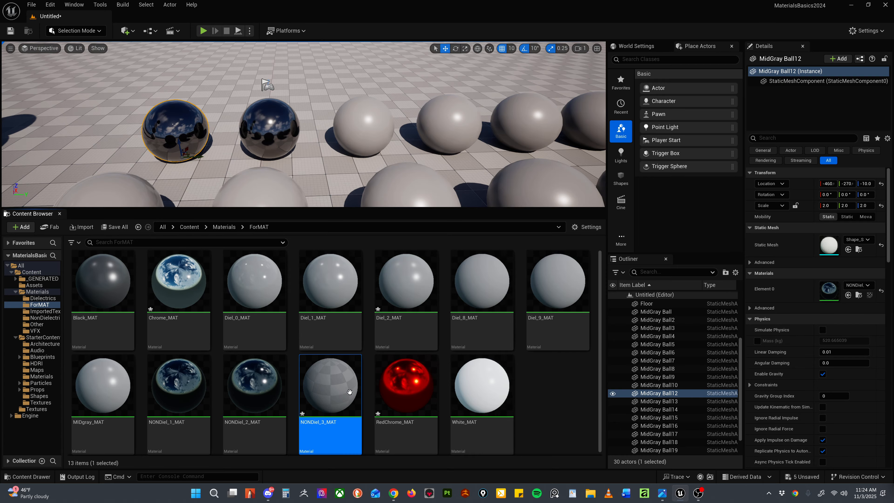
# Step: Set the Roughness constant of NONDiel_3_MAT to 0.2, apply it, and assign the material to the third sphere of the back row
pyautogui.doubleClick(333, 390)
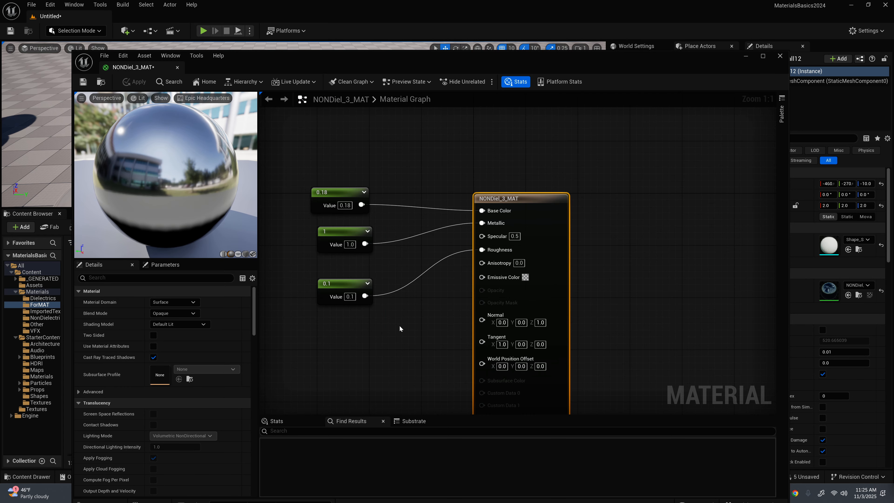
pyautogui.click(349, 296)
pyautogui.press('Return')
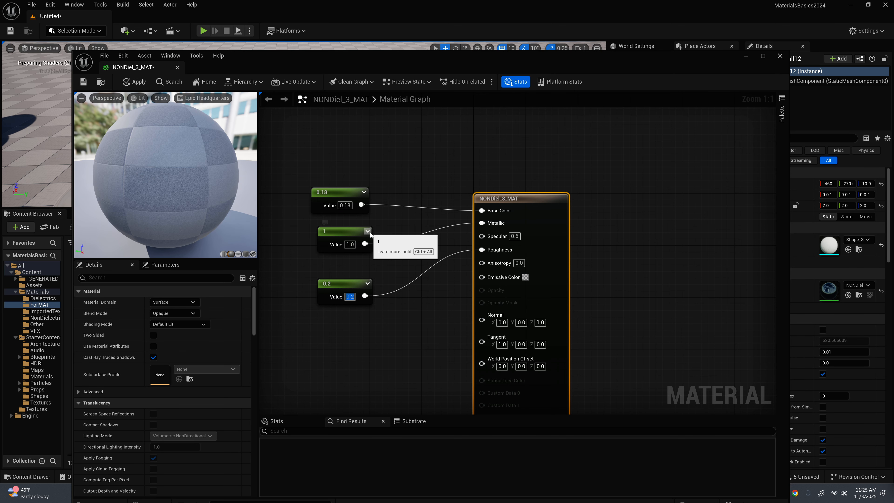
pyautogui.click(135, 81)
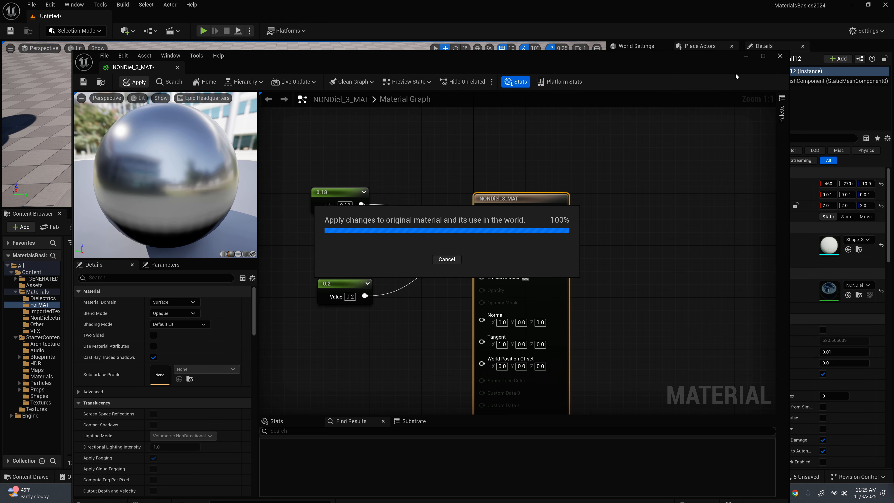
pyautogui.click(780, 56)
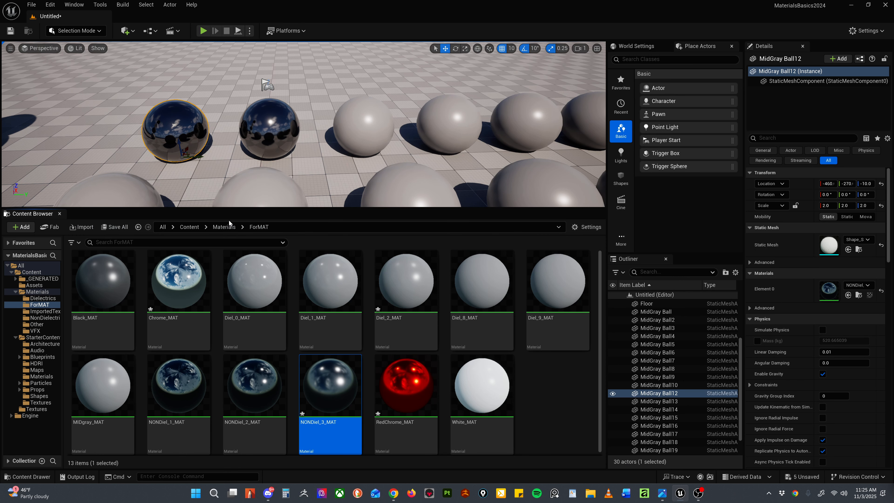
pyautogui.moveTo(337, 370); pyautogui.dragTo(366, 136)
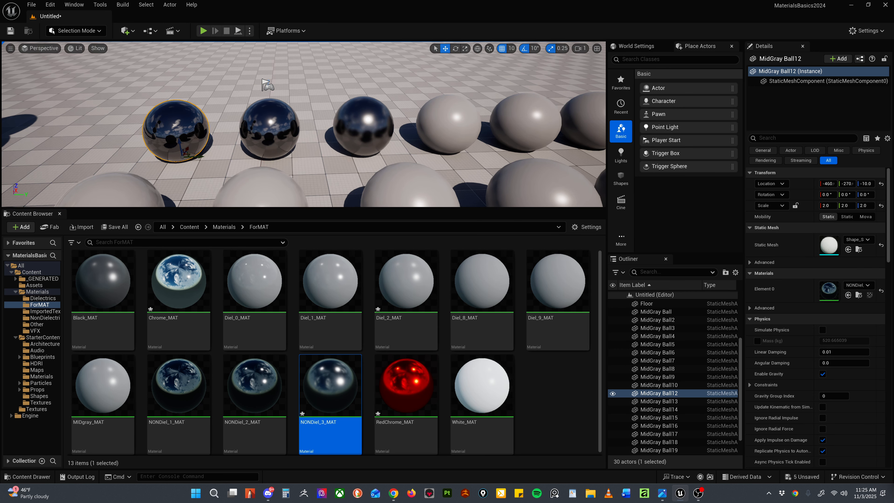
# Step: Duplicate NONDiel_3_MAT and name the copy NONDiel_4_MAT
pyautogui.press('s')
pyautogui.moveTo(356, 130); pyautogui.dragTo(418, 145, button='right')
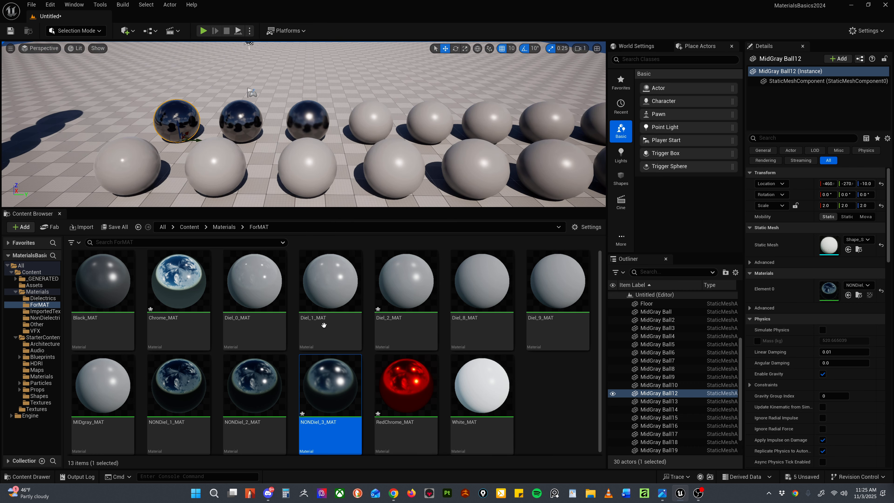
pyautogui.hotkey('ctrl', 'd')
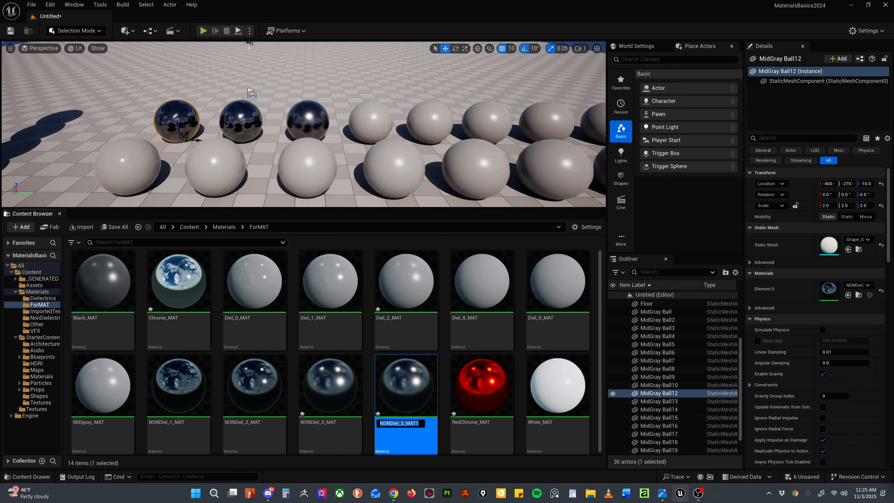
pyautogui.click(400, 423)
pyautogui.hotkey('shift', 'Right')
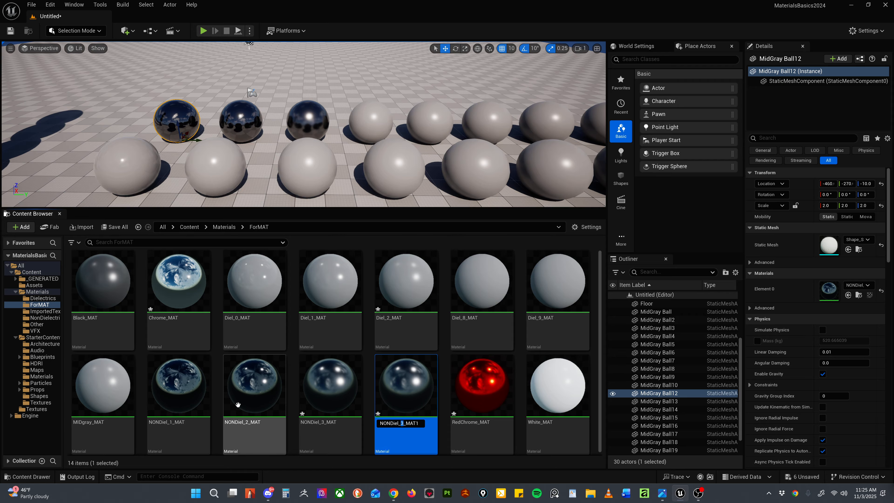
pyautogui.write('4')
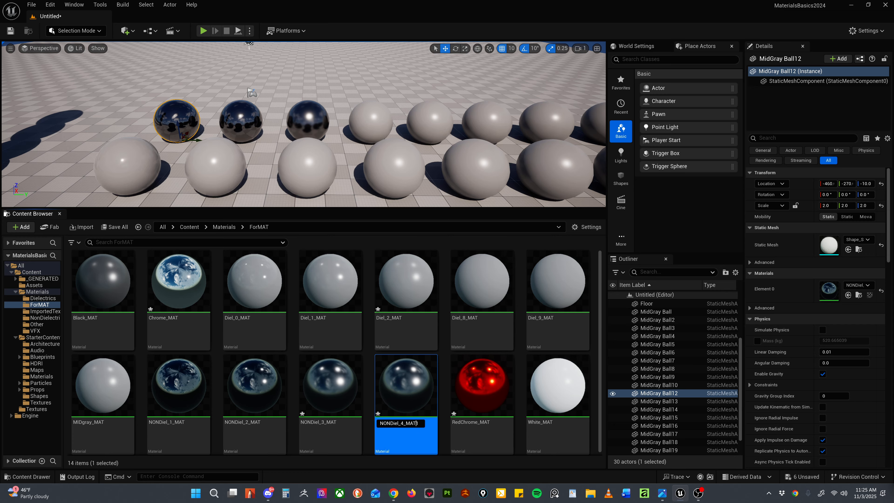
pyautogui.doubleClick(418, 423)
pyautogui.press('BackSpace')
pyautogui.press('Return')
# Step: Set the Roughness constant of NONDiel_4_MAT to 0.3, apply it, and assign the material to the fourth sphere of the back row
pyautogui.doubleClick(402, 389)
pyautogui.moveTo(404, 215); pyautogui.dragTo(410, 320, button='right')
pyautogui.click(356, 303)
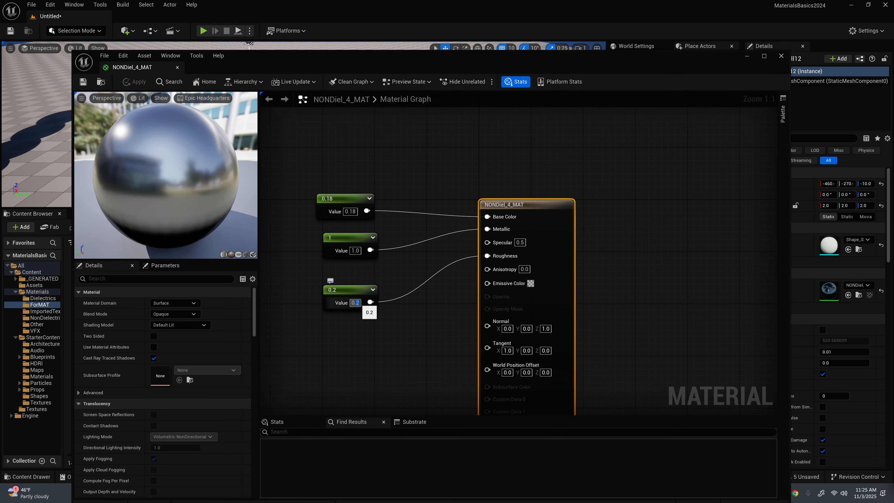
pyautogui.write('0.3')
pyautogui.press('Return')
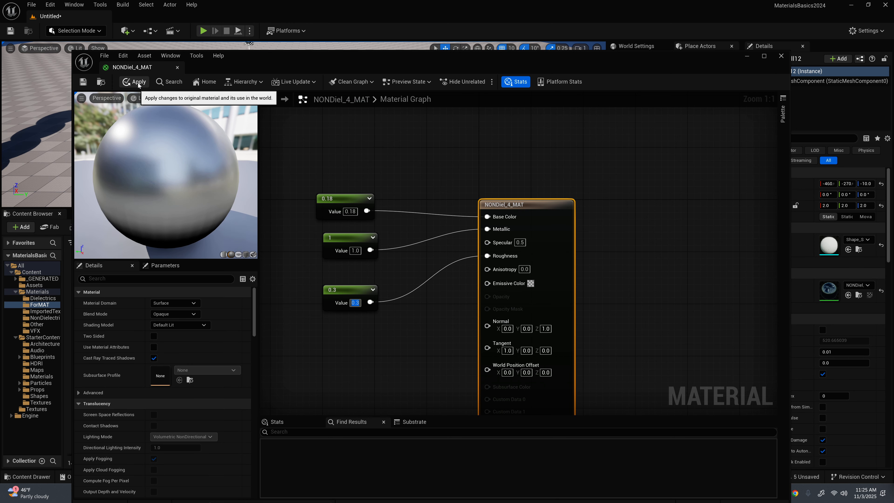
pyautogui.click(138, 83)
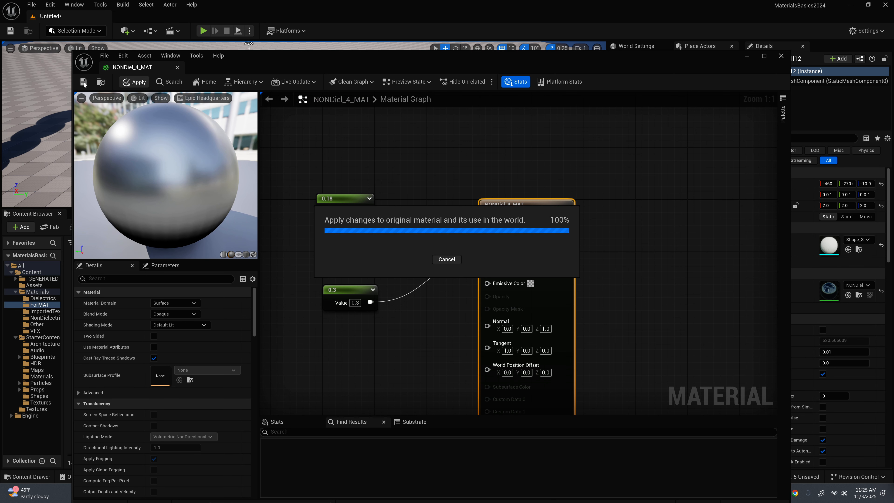
pyautogui.click(781, 56)
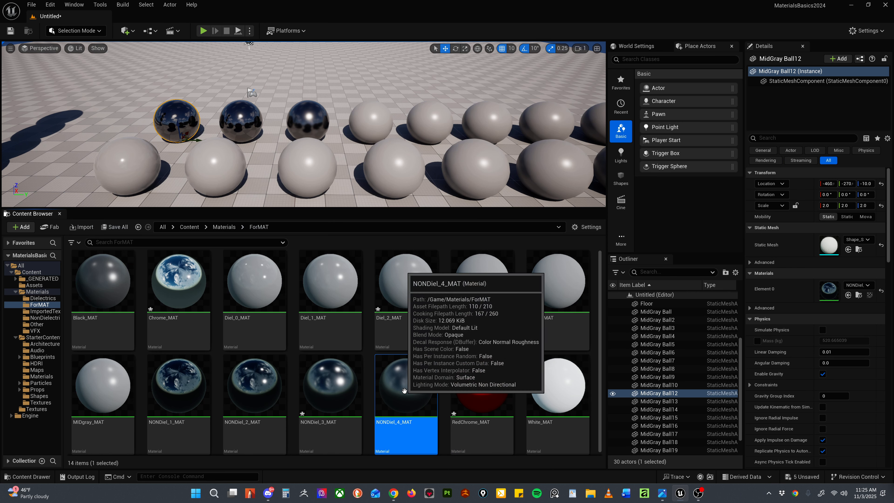
pyautogui.moveTo(404, 391); pyautogui.dragTo(366, 127)
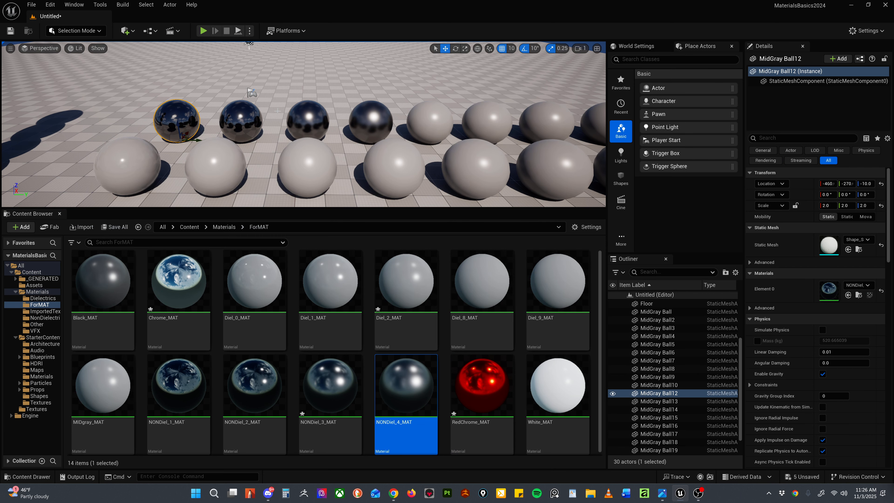
# Step: Examine both complete rows of spheres from a distance, comparing the metallic materials with the mid-gray ones
pyautogui.scroll(-5, 401, 117)
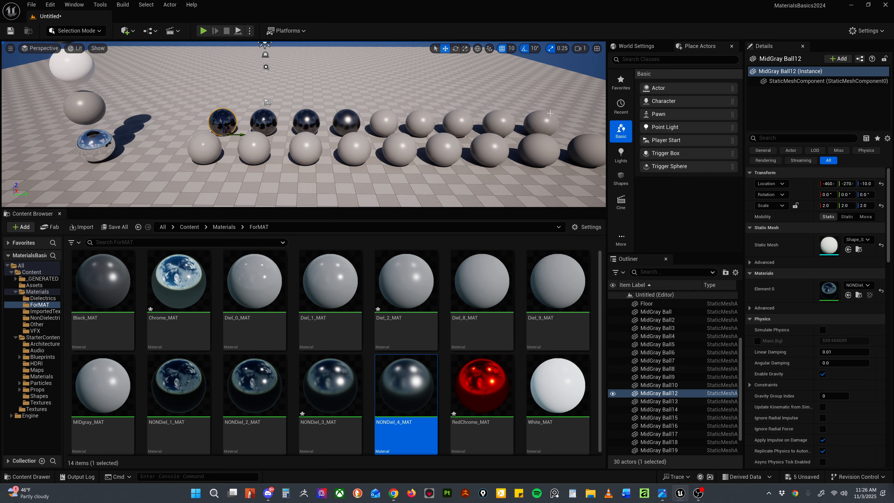
pyautogui.keyDown('alt'); pyautogui.moveTo(482, 141); pyautogui.dragTo(343, 141); pyautogui.keyUp('alt')
pyautogui.scroll(1, 304, 124)
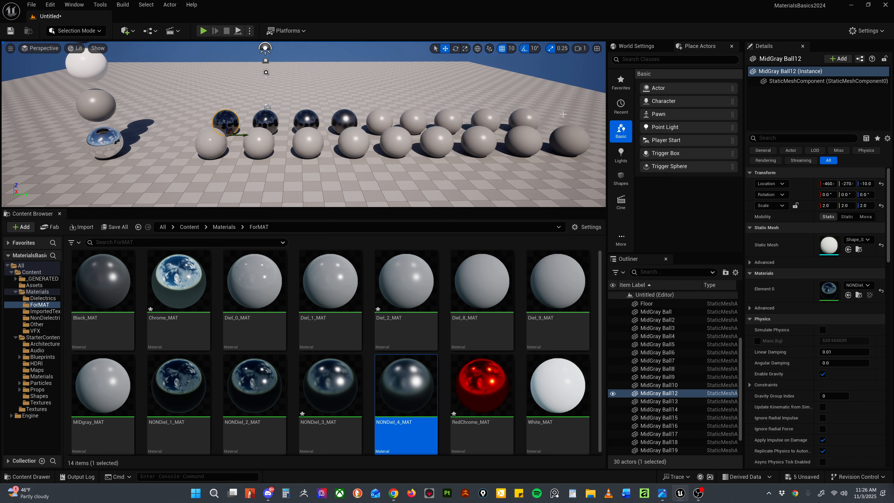
pyautogui.scroll(-2, 412, 119)
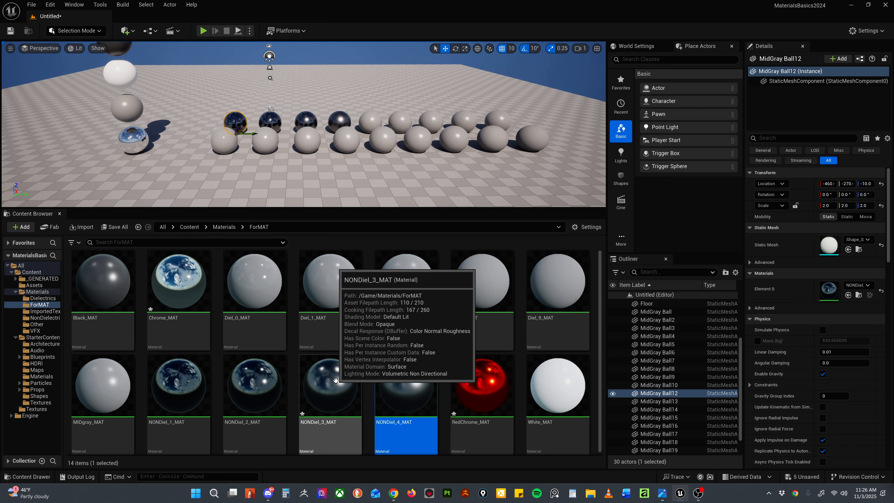
pyautogui.scroll(-2, 240, 159)
pyautogui.keyDown('alt'); pyautogui.moveTo(239, 159); pyautogui.dragTo(294, 159); pyautogui.keyUp('alt')
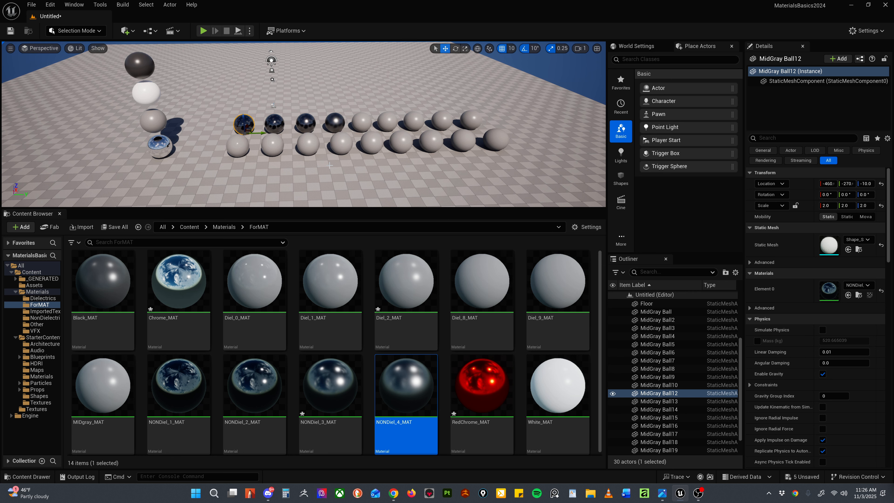
pyautogui.keyDown('alt'); pyautogui.moveTo(370, 57); pyautogui.dragTo(362, 56, button='right'); pyautogui.keyUp('alt')
pyautogui.keyDown('alt'); pyautogui.moveTo(362, 57); pyautogui.dragTo(356, 84, button='middle'); pyautogui.keyUp('alt')
pyautogui.keyDown('alt'); pyautogui.moveTo(341, 109); pyautogui.dragTo(340, 94); pyautogui.keyUp('alt')
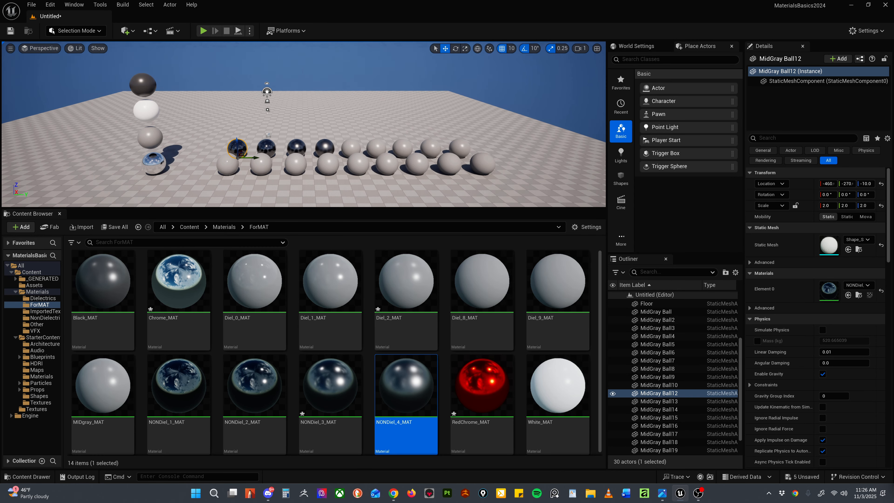
# Step: Duplicate the last sphere of the back row, place the copy in front of both rows, and scale it uniformly to 5
pyautogui.click(472, 160)
pyautogui.click(461, 147)
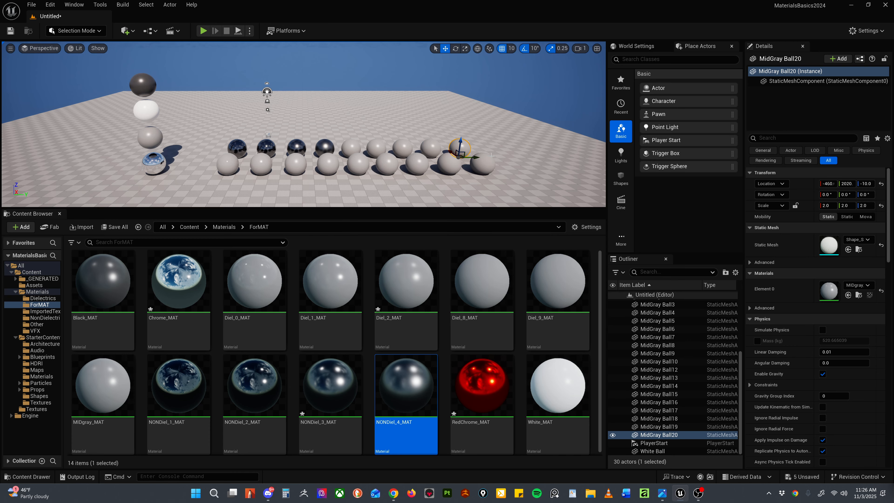
pyautogui.keyDown('alt'); pyautogui.moveTo(415, 116); pyautogui.dragTo(440, 134); pyautogui.keyUp('alt')
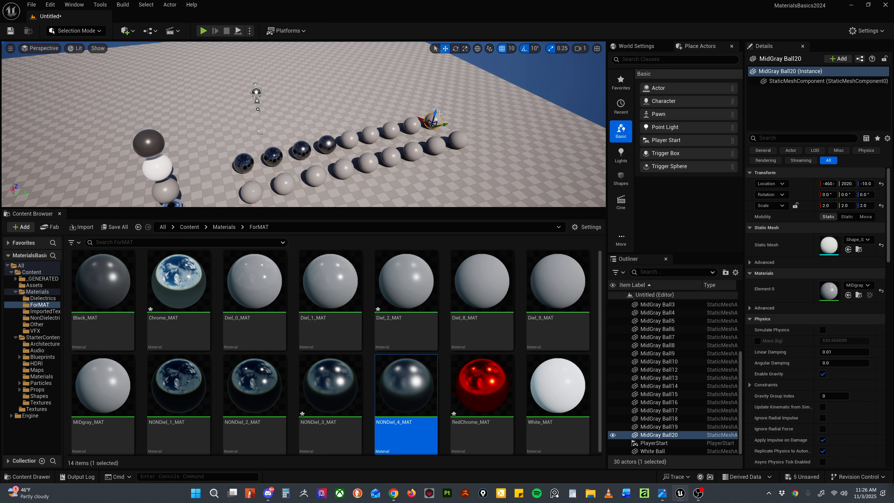
pyautogui.keyDown('alt'); pyautogui.moveTo(439, 114); pyautogui.dragTo(440, 88); pyautogui.keyUp('alt')
pyautogui.keyDown('alt'); pyautogui.moveTo(413, 128); pyautogui.dragTo(522, 146); pyautogui.keyUp('alt')
pyautogui.press('r')
pyautogui.press('f')
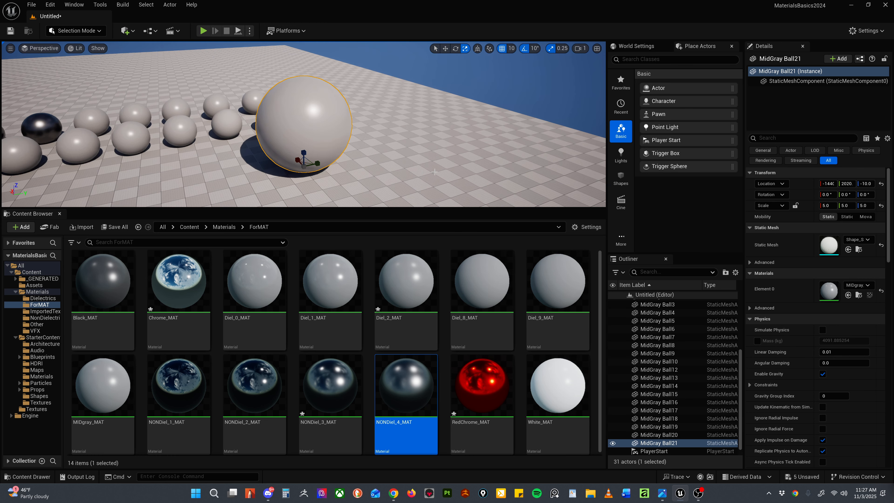
pyautogui.keyDown('alt'); pyautogui.moveTo(449, 166); pyautogui.dragTo(443, 141); pyautogui.keyUp('alt')
# Step: Reduce the Content Browser's thumbnail size so that all materials in the ForMAT folder fit in one row
pyautogui.moveTo(479, 208)
pyautogui.mouseDown()
pyautogui.moveTo(479, 258)
pyautogui.moveTo(481, 210)
pyautogui.mouseUp()
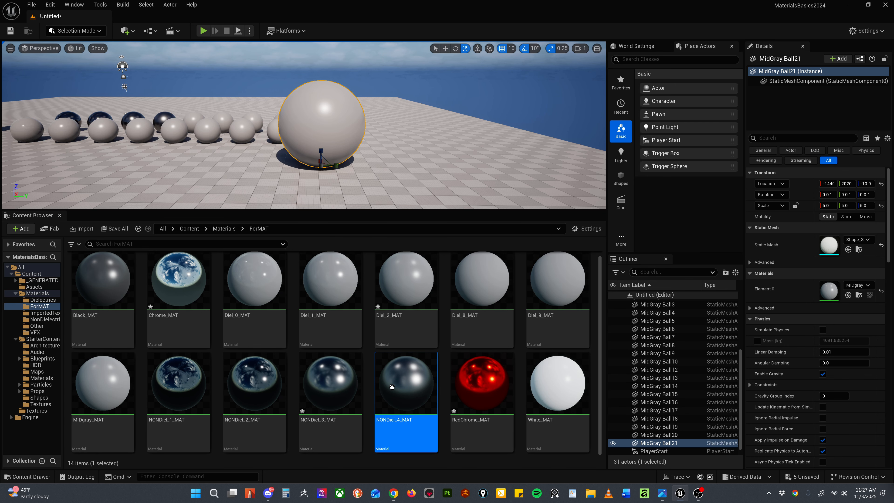
pyautogui.moveTo(423, 382)
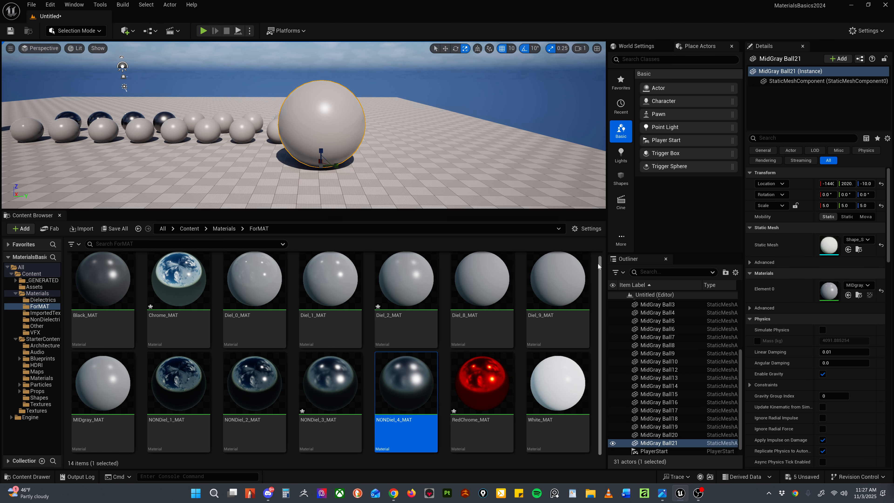
pyautogui.click(592, 228)
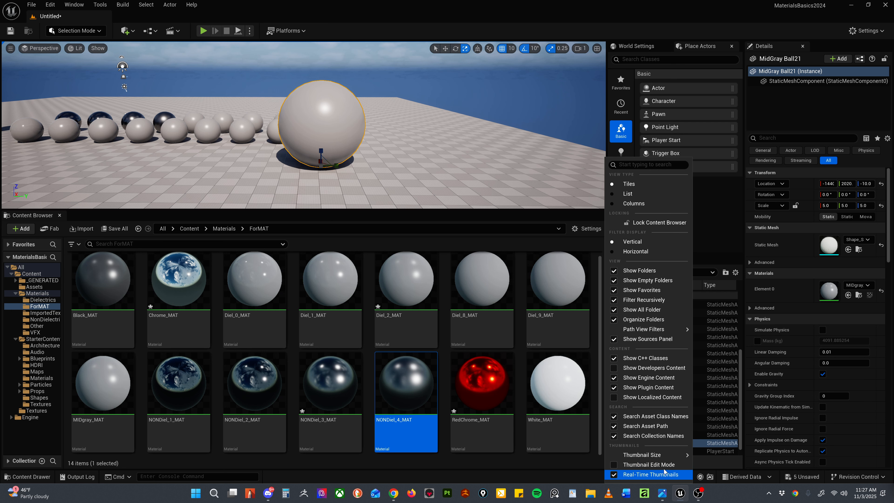
pyautogui.moveTo(648, 456)
pyautogui.click(714, 449)
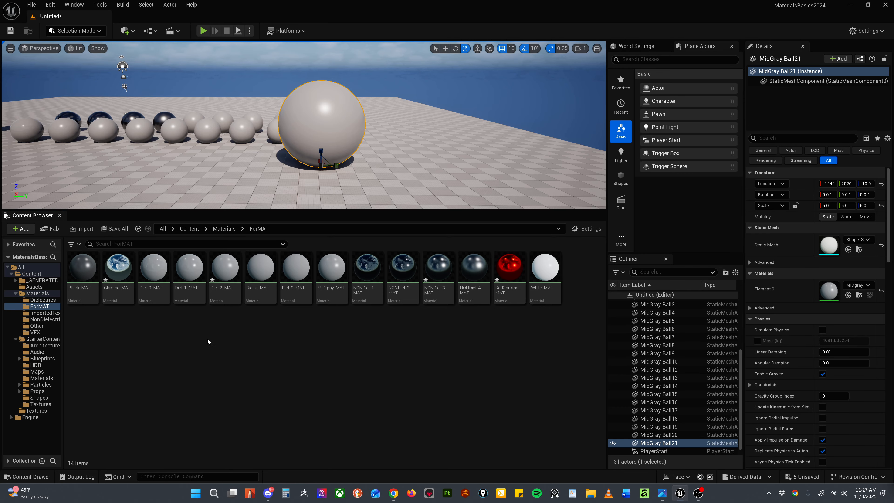
pyautogui.click(574, 229)
pyautogui.moveTo(635, 455)
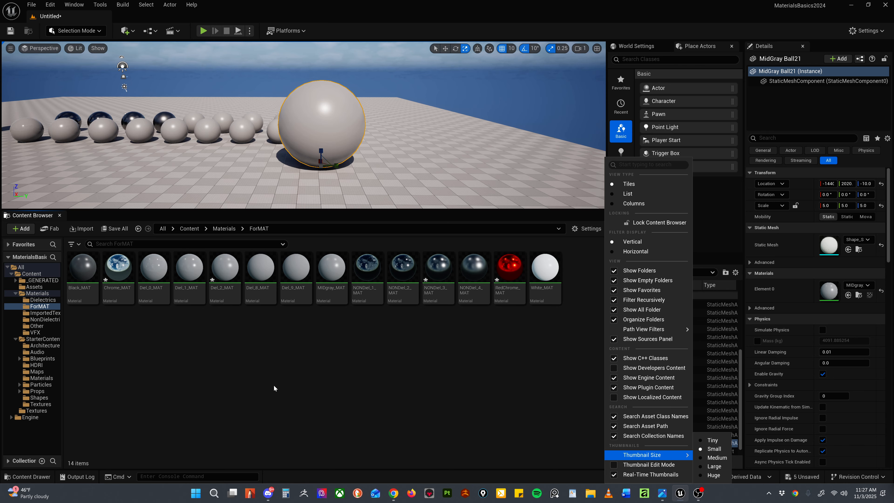
# Step: Create a material named GOLD_MAT in the ForMAT folder and assign it to the large sphere
pyautogui.rightClick(164, 356)
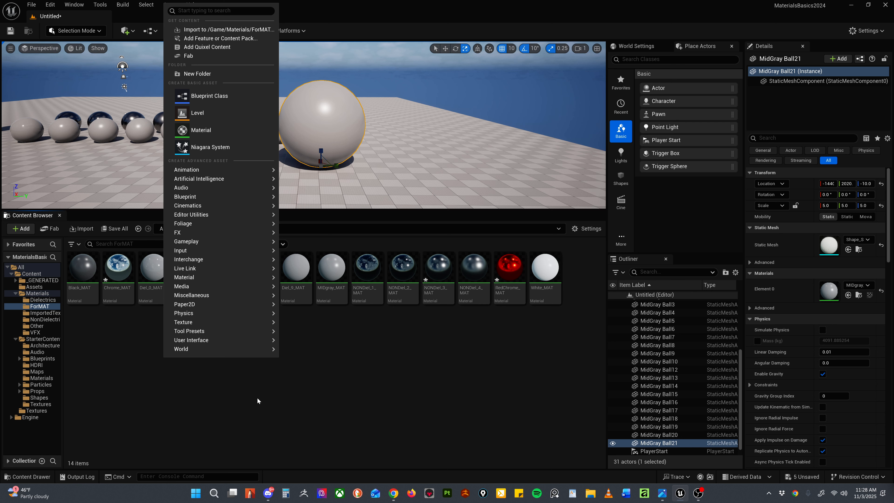
pyautogui.click(201, 130)
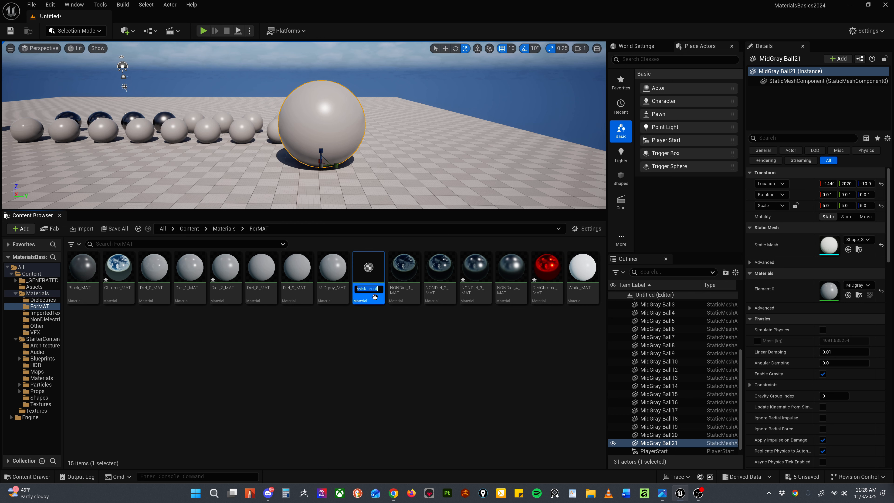
pyautogui.write('GOLD_MAT')
pyautogui.press('Return')
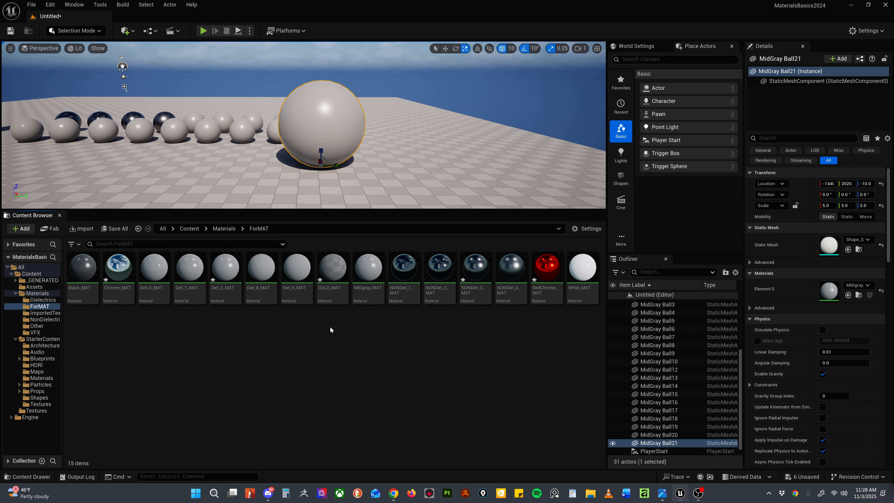
pyautogui.moveTo(333, 267); pyautogui.dragTo(333, 147)
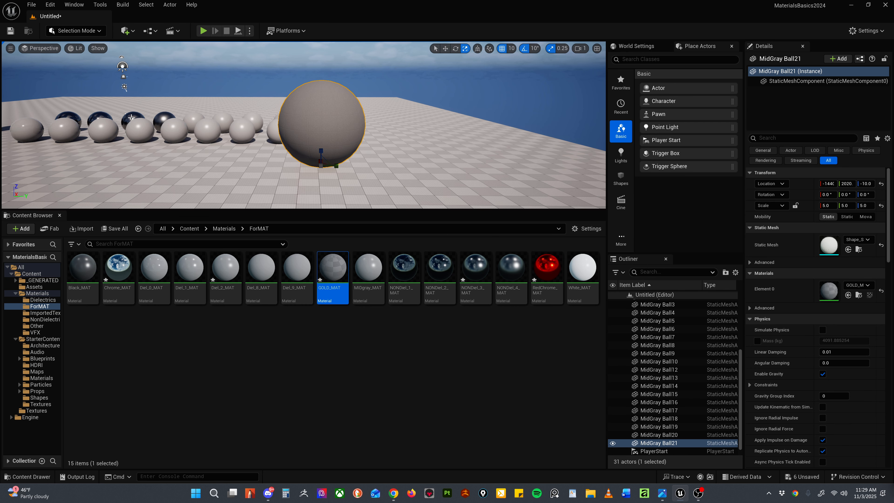
# Step: Open GOLD_MAT and add a three-component constant connected to its Base Color input
pyautogui.doubleClick(333, 268)
pyautogui.press('3')
pyautogui.click(352, 133)
pyautogui.moveTo(406, 145); pyautogui.dragTo(533, 118)
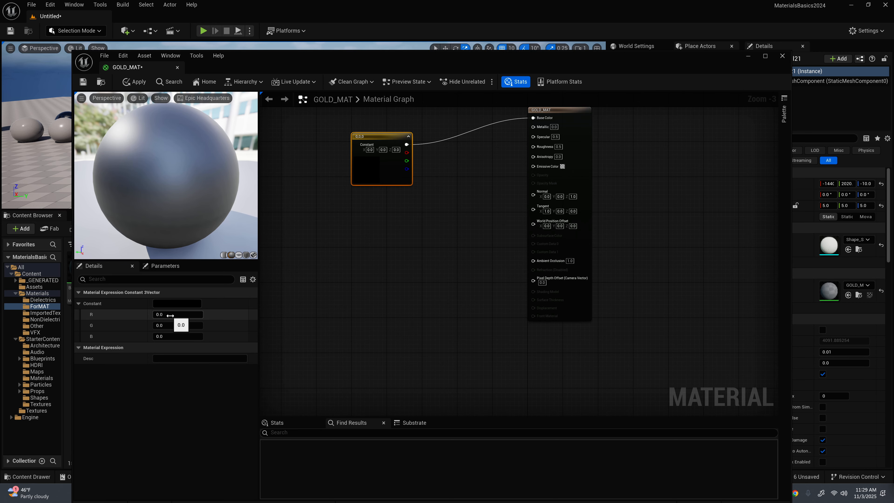
# Step: Set the Base Color constant to R 244, G 202 and B 104
pyautogui.click(170, 315)
pyautogui.write('244')
pyautogui.press('Tab')
pyautogui.write('202')
pyautogui.press('Tab')
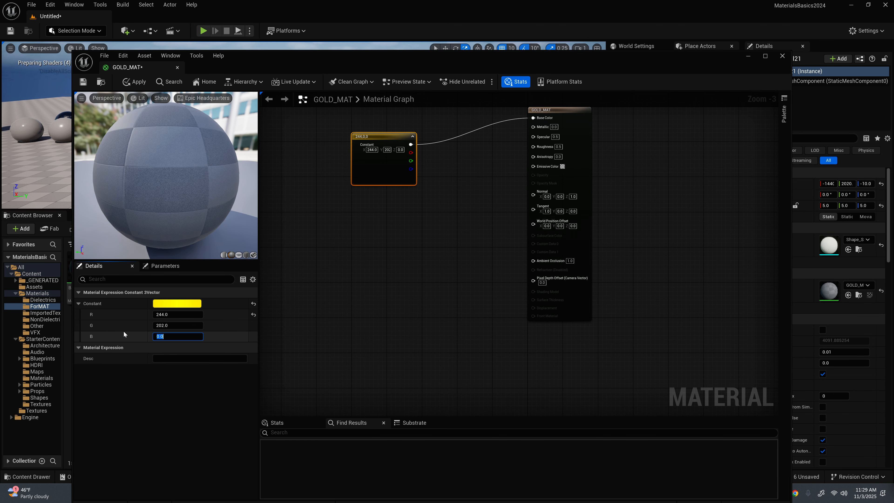
pyautogui.click(168, 336)
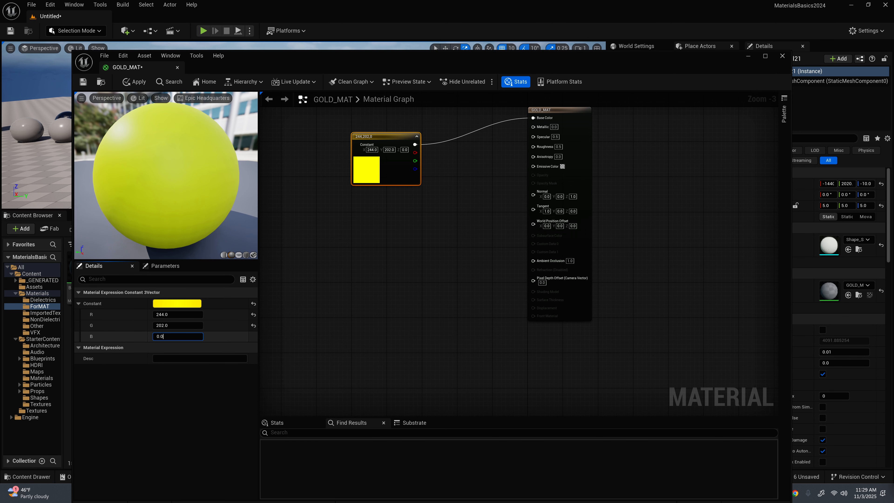
pyautogui.moveTo(168, 336); pyautogui.dragTo(134, 340)
pyautogui.write('104')
pyautogui.press('Return')
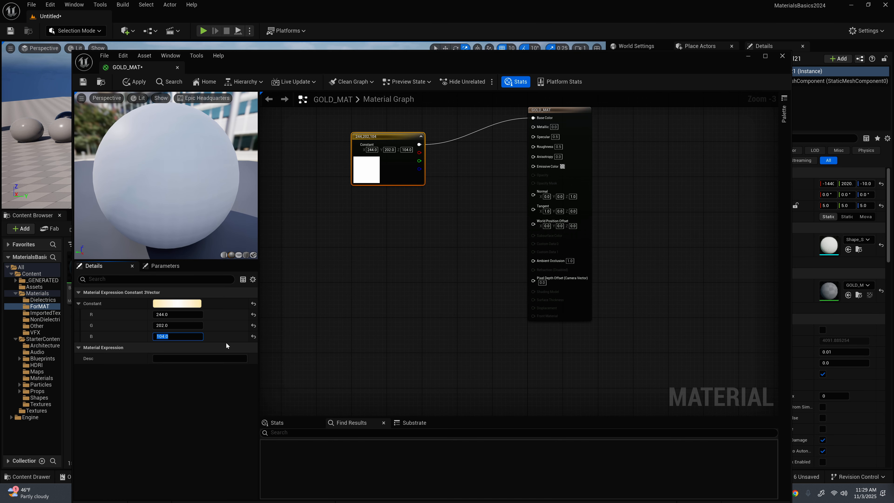
pyautogui.click(174, 307)
pyautogui.moveTo(379, 137); pyautogui.dragTo(378, 133)
# Step: Add two scalar constants below the color constant, connect them to Metallic and Roughness, and tidy the node layout
pyautogui.click(377, 221)
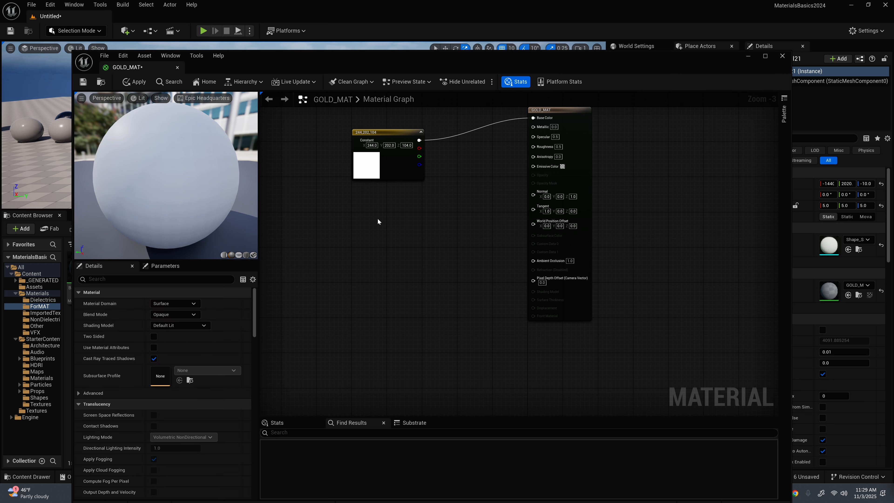
pyautogui.click(366, 267)
pyautogui.click(368, 321)
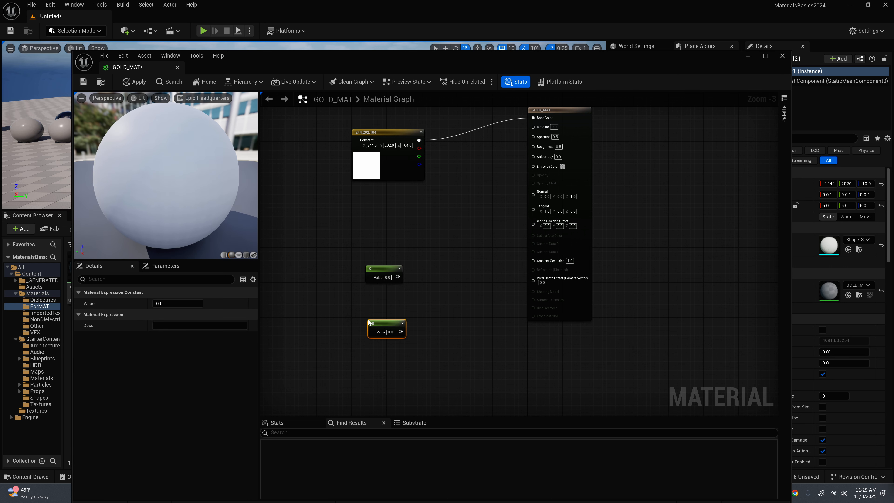
pyautogui.moveTo(377, 268); pyautogui.dragTo(373, 210)
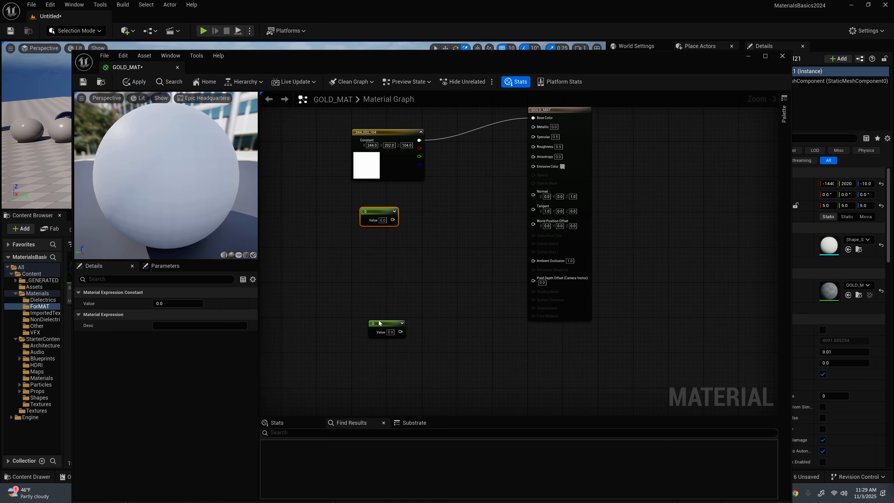
pyautogui.moveTo(378, 322); pyautogui.dragTo(362, 268)
pyautogui.moveTo(392, 220); pyautogui.dragTo(533, 126)
pyautogui.moveTo(384, 277); pyautogui.dragTo(533, 147)
pyautogui.moveTo(559, 110); pyautogui.dragTo(569, 145)
pyautogui.moveTo(377, 212); pyautogui.dragTo(374, 203)
pyautogui.moveTo(364, 272); pyautogui.dragTo(374, 255)
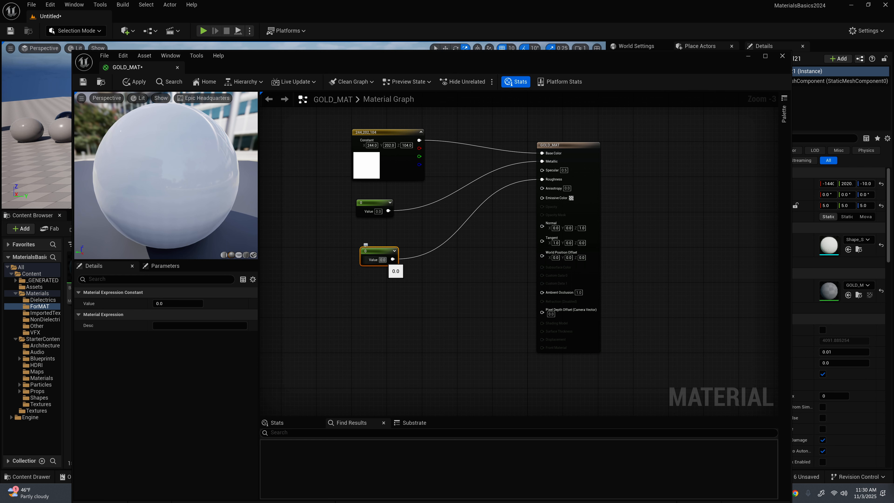
# Step: Set GOLD_MAT's Roughness constant to 0.3 and its Metallic constant to 1
pyautogui.click(386, 260)
pyautogui.write('0.3')
pyautogui.press('Return')
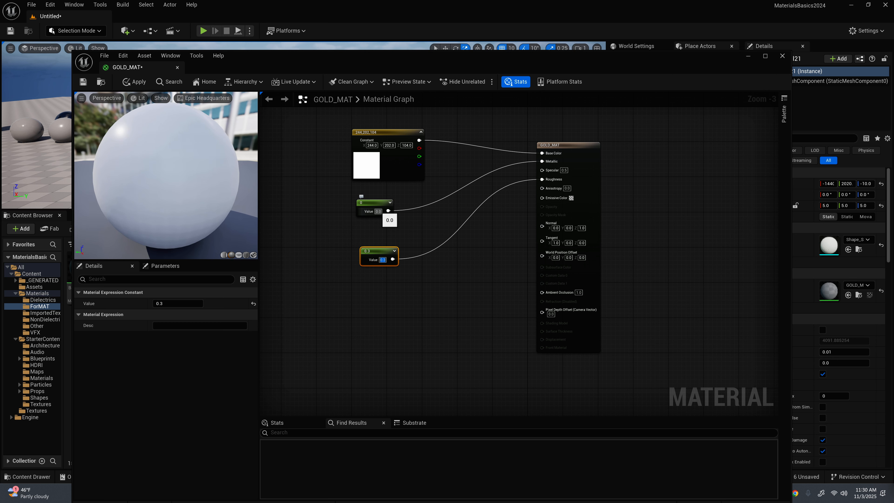
pyautogui.click(380, 212)
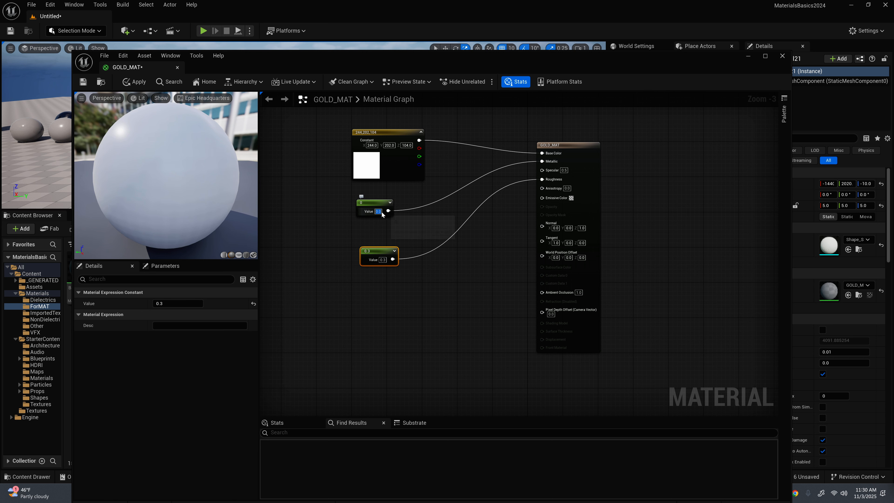
pyautogui.moveTo(381, 211); pyautogui.dragTo(378, 212)
pyautogui.write('1')
pyautogui.press('Return')
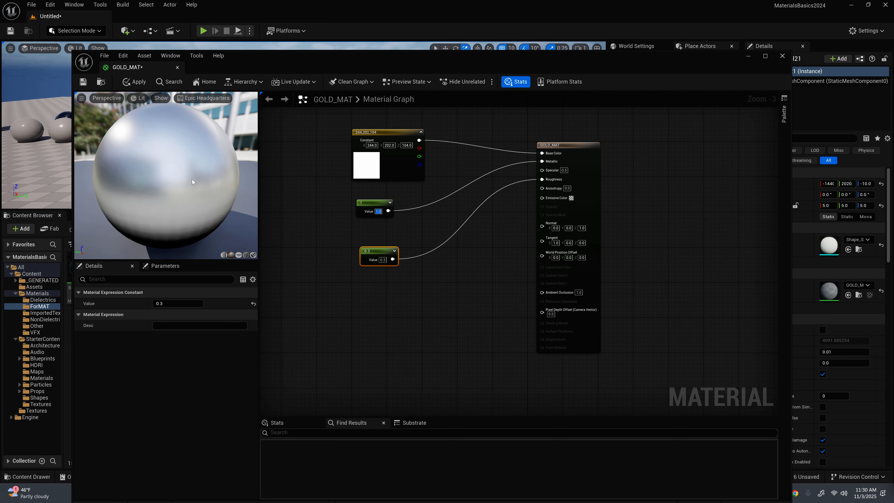
# Step: Inspect the Base Color constant's RGB and hex values in the Color Picker, leaving the color as it is
pyautogui.moveTo(385, 138)
pyautogui.mouseDown()
pyautogui.moveTo(397, 132)
pyautogui.moveTo(380, 136)
pyautogui.mouseUp()
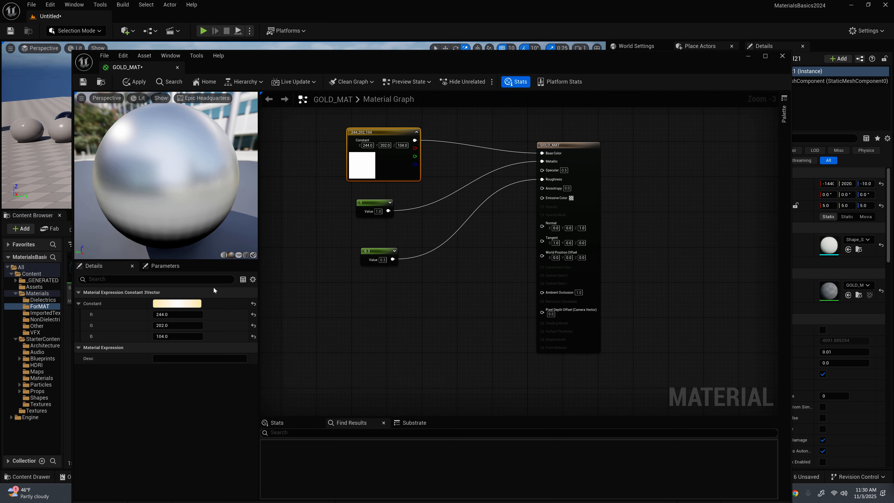
pyautogui.click(176, 304)
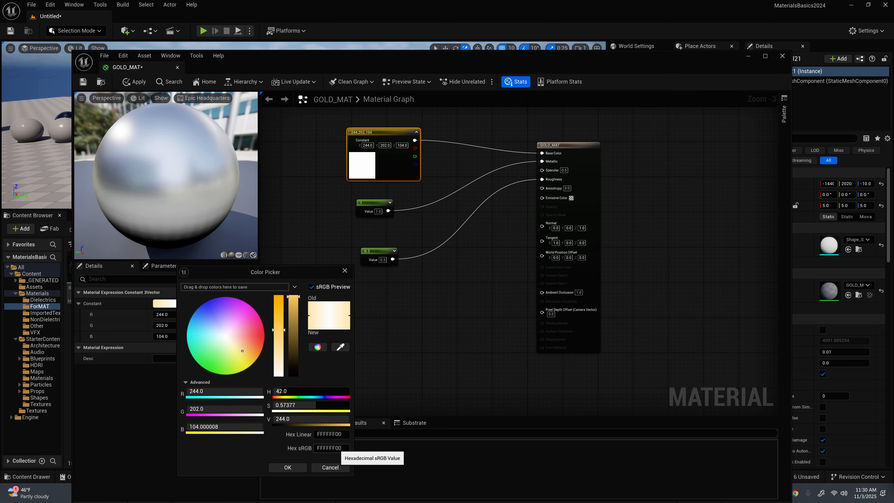
pyautogui.click(397, 366)
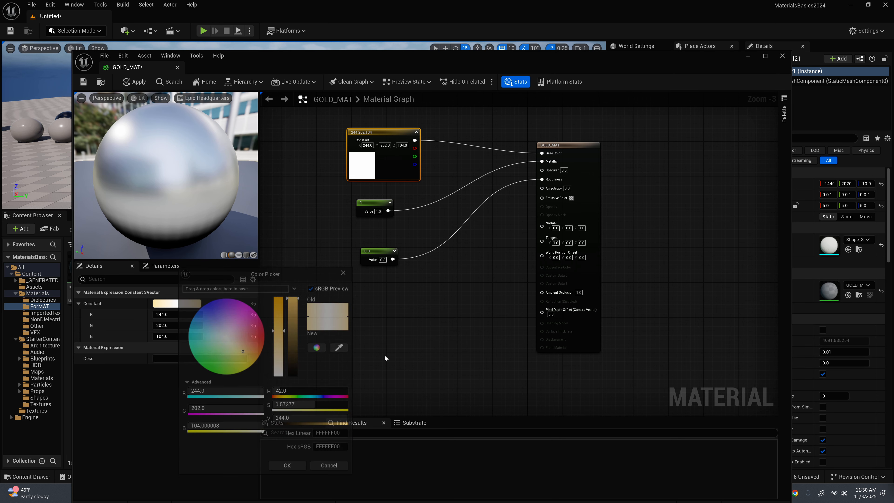
# Step: Apply and save GOLD_MAT, close its editor, and view the large sphere up close
pyautogui.click(138, 82)
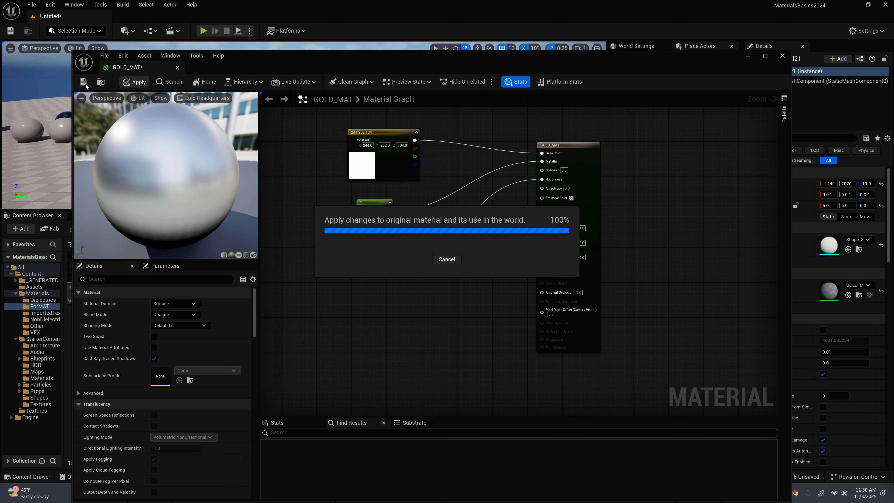
pyautogui.click(85, 84)
pyautogui.click(783, 56)
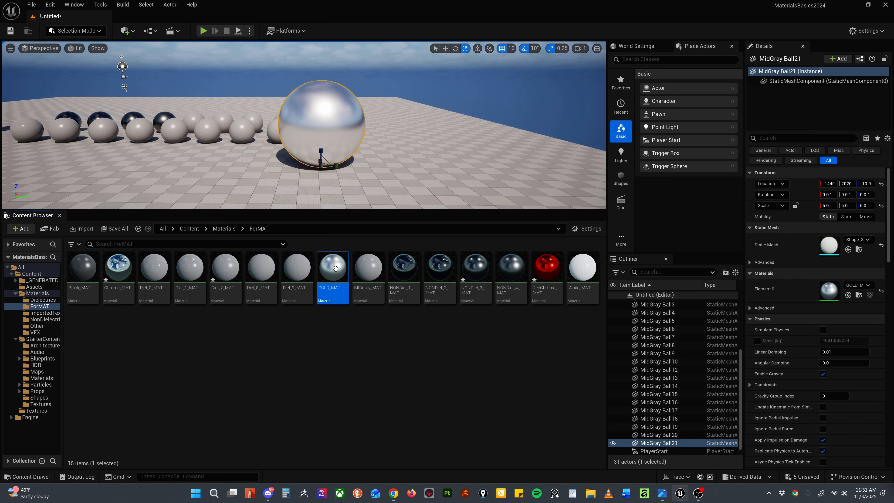
pyautogui.scroll(4, 331, 148)
pyautogui.keyDown('alt'); pyautogui.moveTo(331, 148); pyautogui.dragTo(334, 165); pyautogui.keyUp('alt')
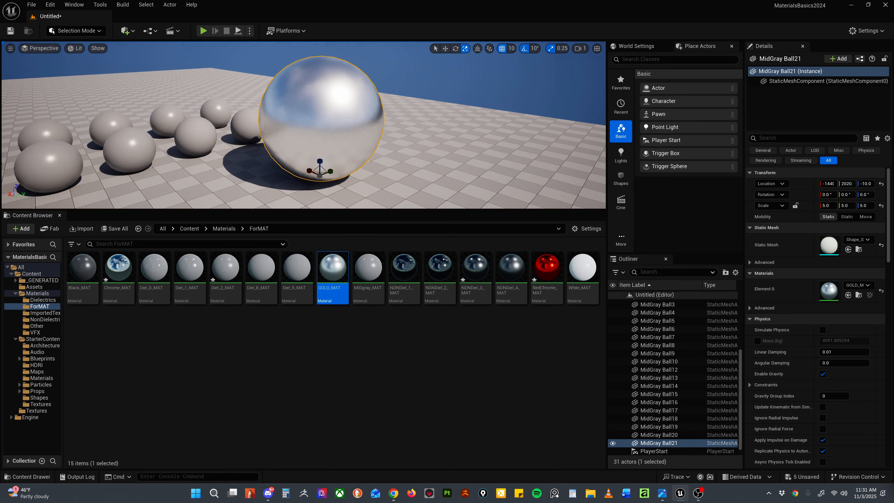
# Step: Reopen GOLD_MAT and set its Base Color constant to R 255, G 215 and B 0
pyautogui.doubleClick(330, 276)
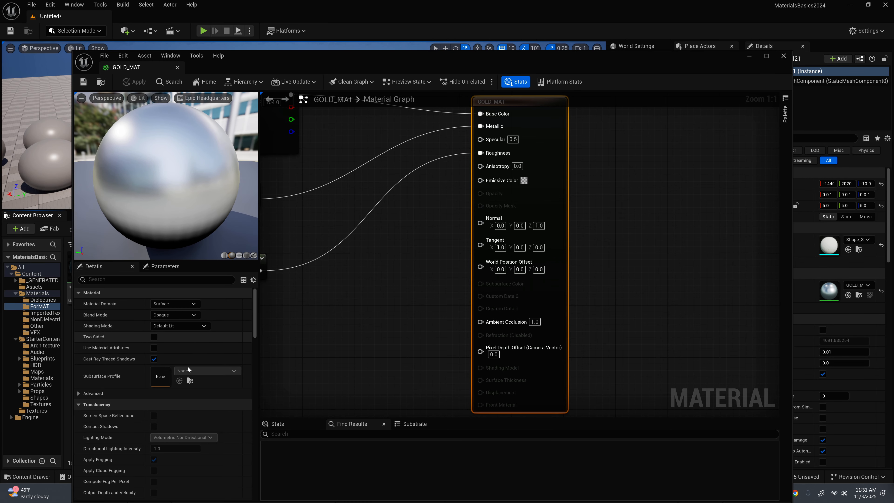
pyautogui.scroll(-4, 385, 249)
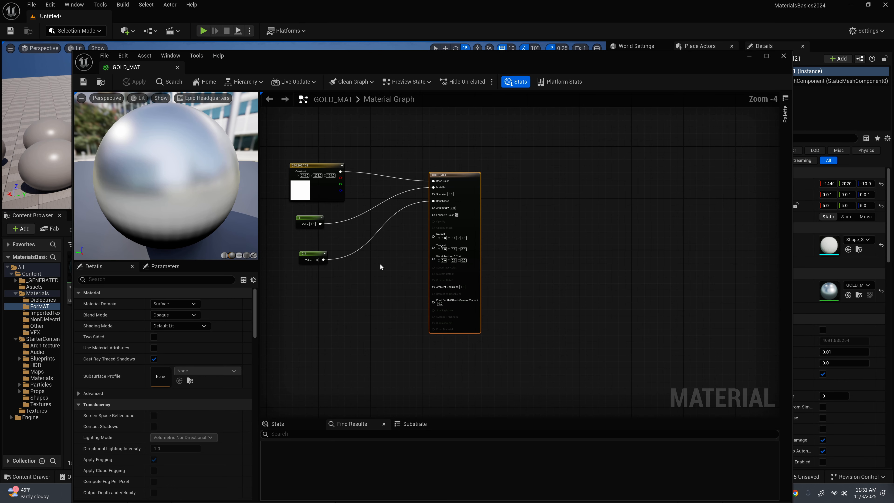
pyautogui.moveTo(335, 233); pyautogui.dragTo(506, 298, button='right')
pyautogui.scroll(4, 507, 298)
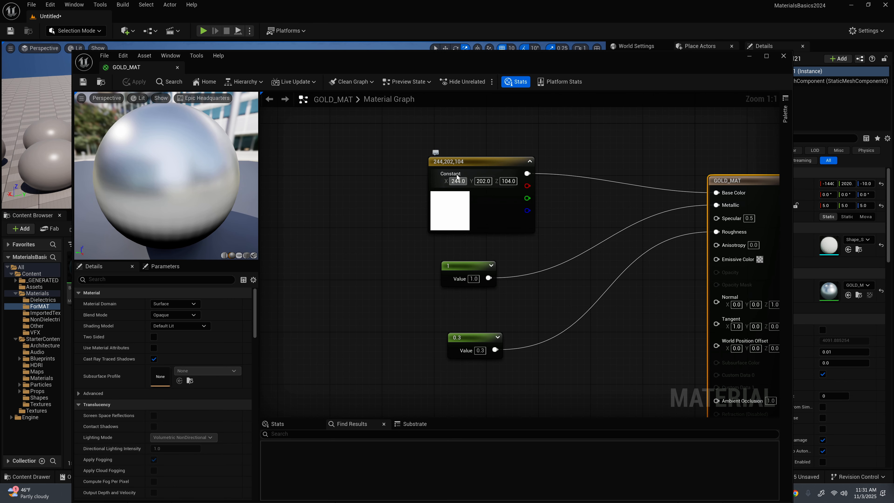
pyautogui.click(457, 163)
pyautogui.click(177, 315)
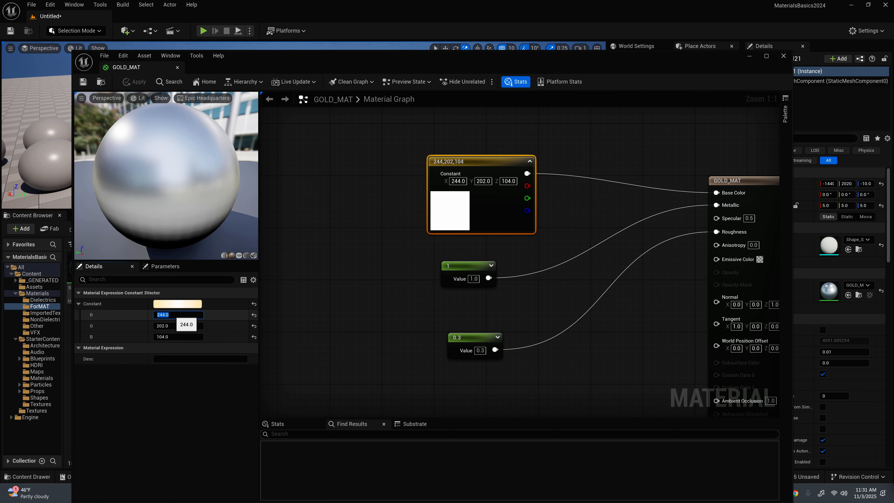
pyautogui.write('255')
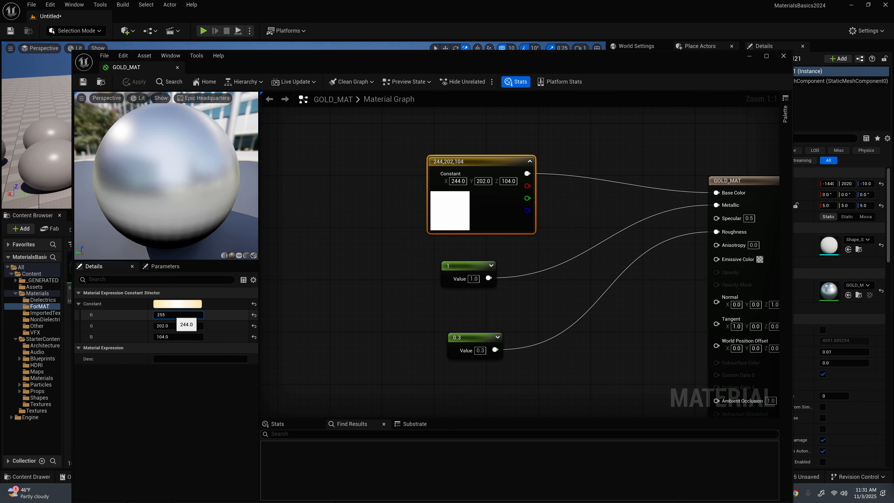
pyautogui.click(172, 326)
pyautogui.write('215')
pyautogui.press('Return')
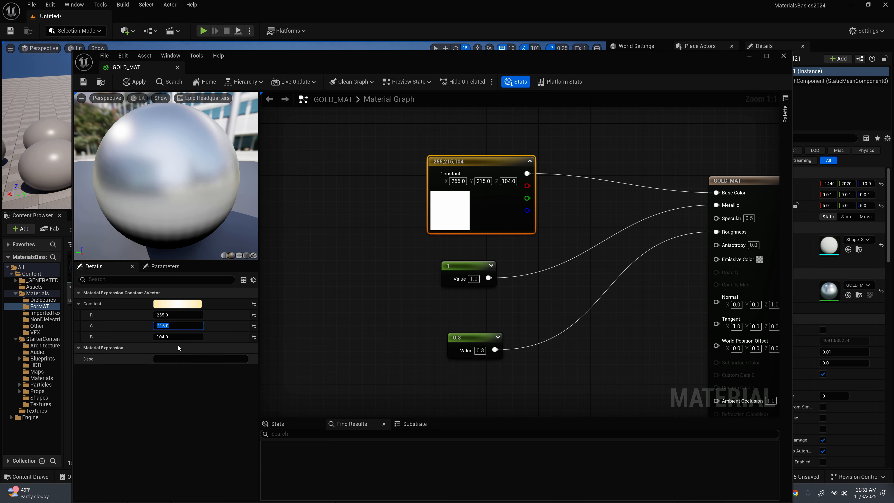
pyautogui.moveTo(190, 337); pyautogui.dragTo(174, 338)
pyautogui.click(190, 337)
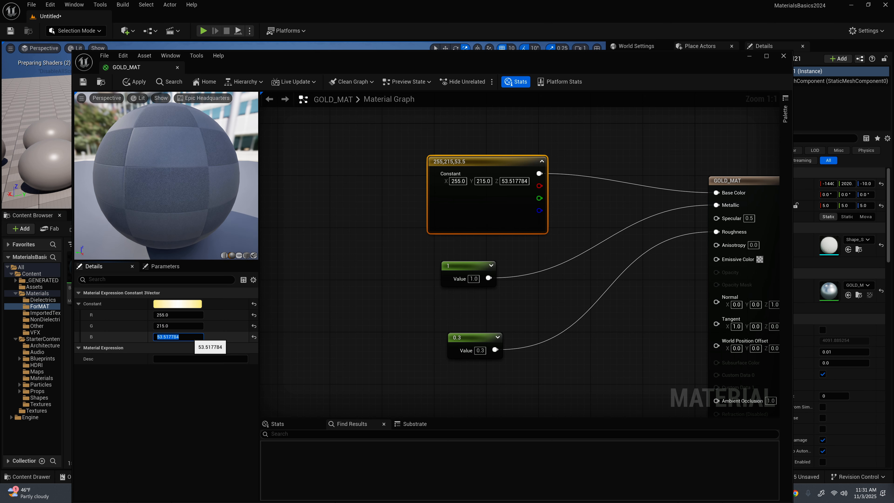
pyautogui.write('0')
pyautogui.press('Return')
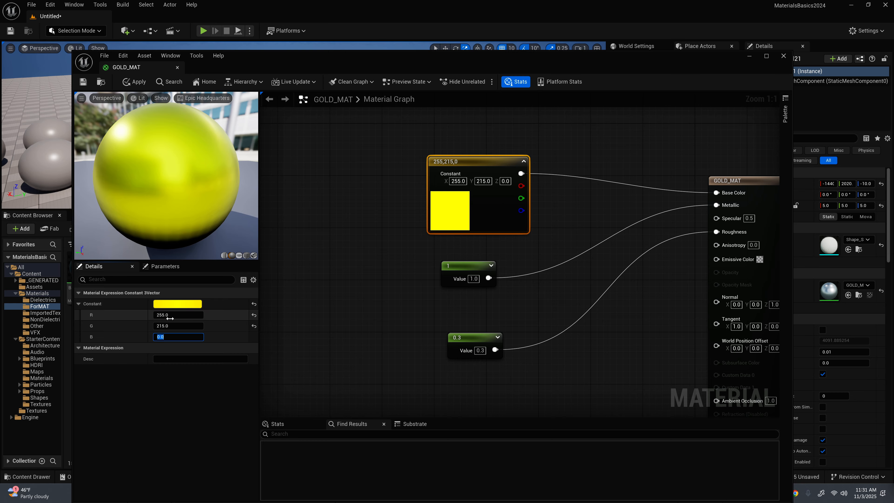
# Step: Try to set the Base Color constant to R 211, G 175 and B 55 while its Color Picker is open, and accept the picker
pyautogui.click(194, 305)
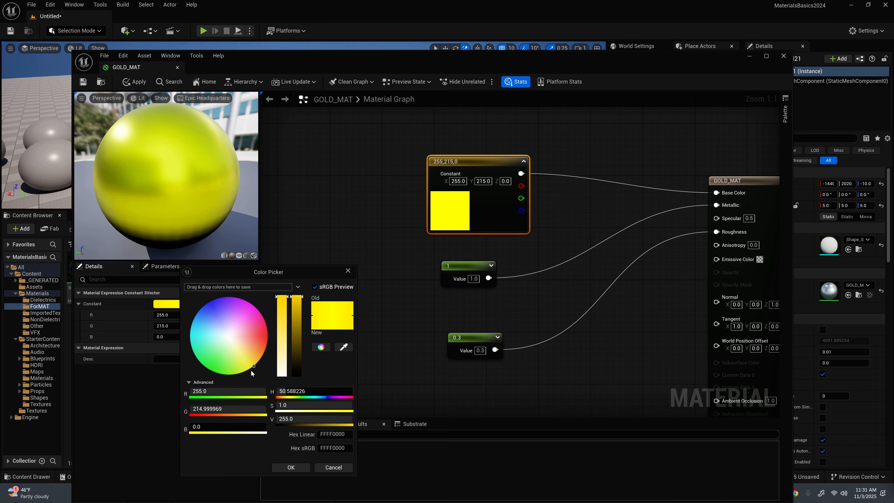
pyautogui.click(167, 314)
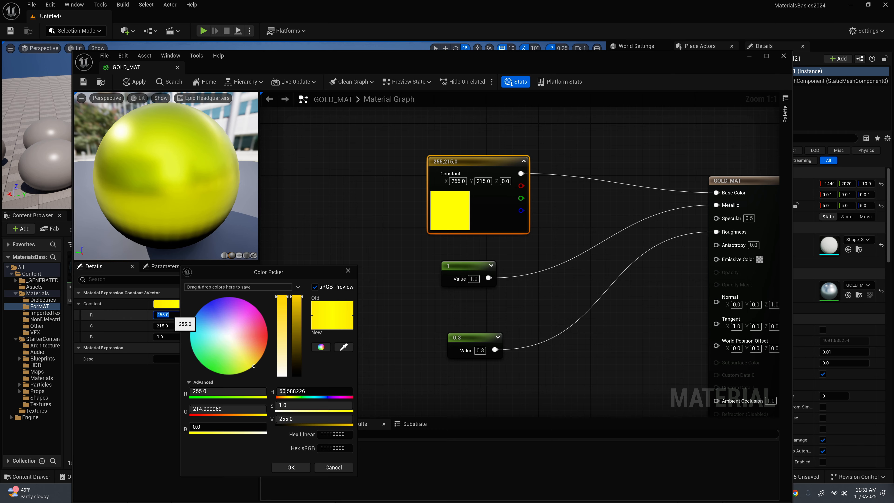
pyautogui.write('211')
pyautogui.click(168, 325)
pyautogui.write('175')
pyautogui.click(165, 337)
pyautogui.write('55')
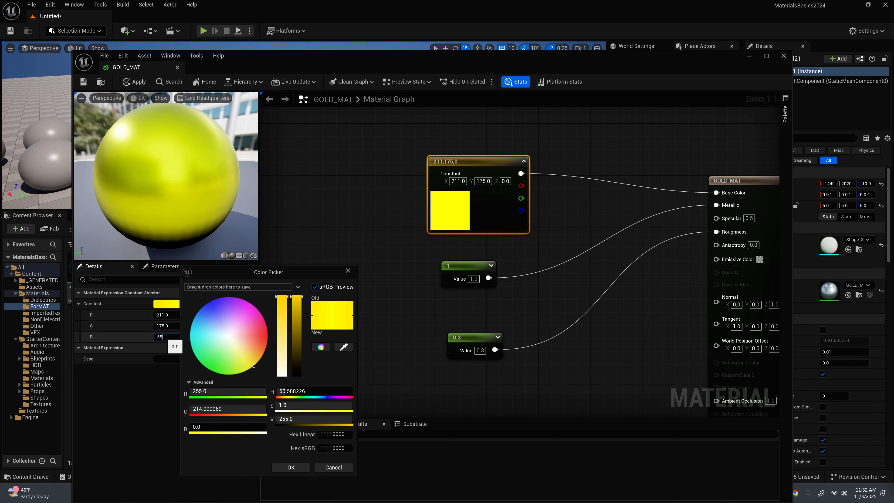
pyautogui.press('Return')
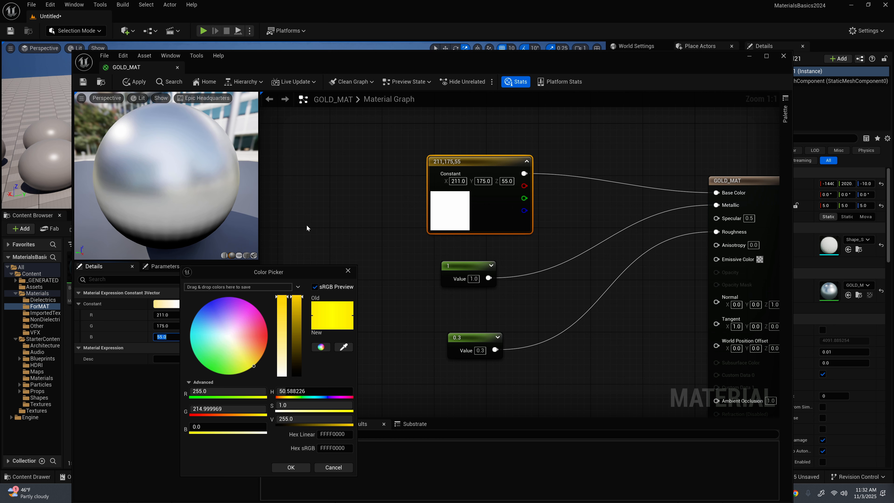
pyautogui.click(300, 469)
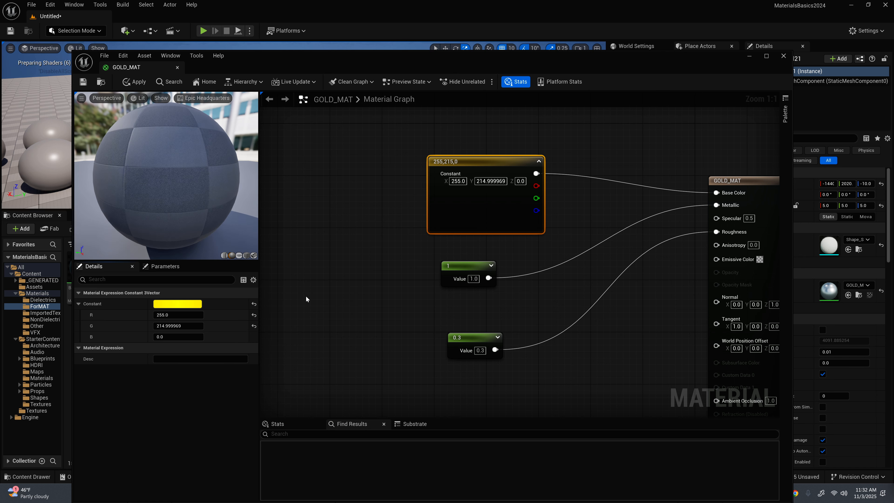
# Step: Try a Base Color of G 175 and B 55 on the constant, keeping R at 255
pyautogui.click(180, 326)
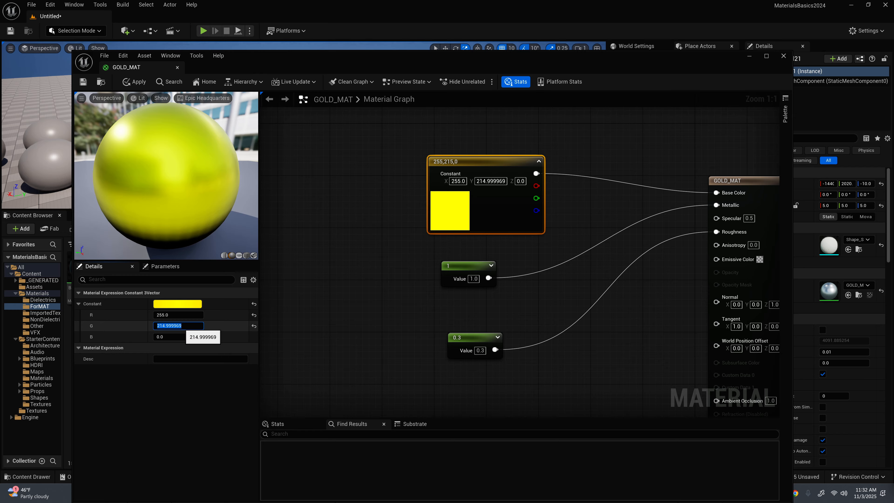
pyautogui.write('175')
pyautogui.press('Return')
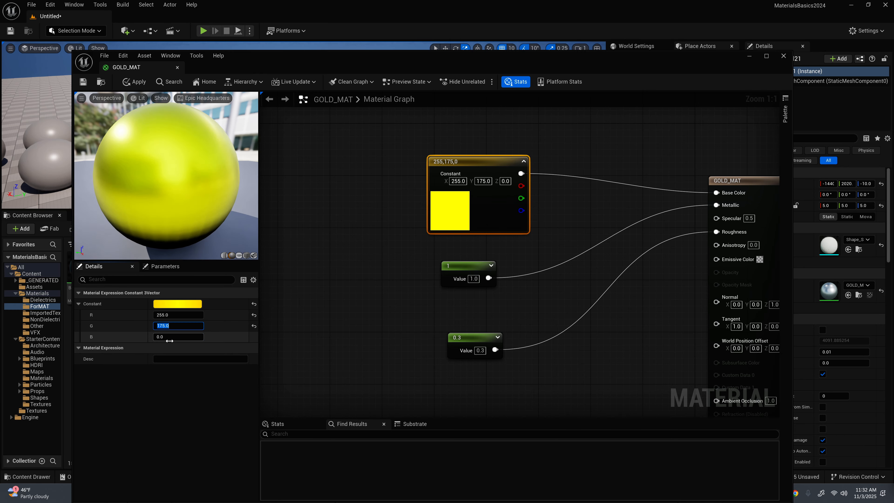
pyautogui.click(169, 337)
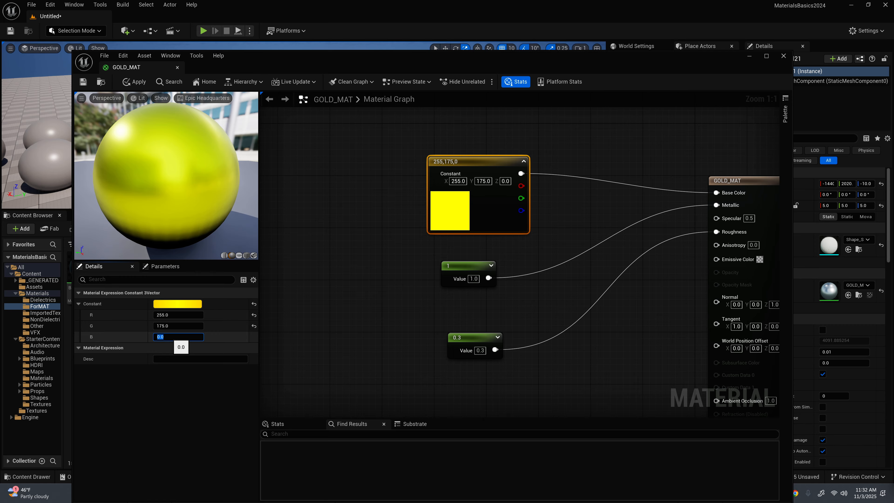
pyautogui.write('55')
pyautogui.press('Return')
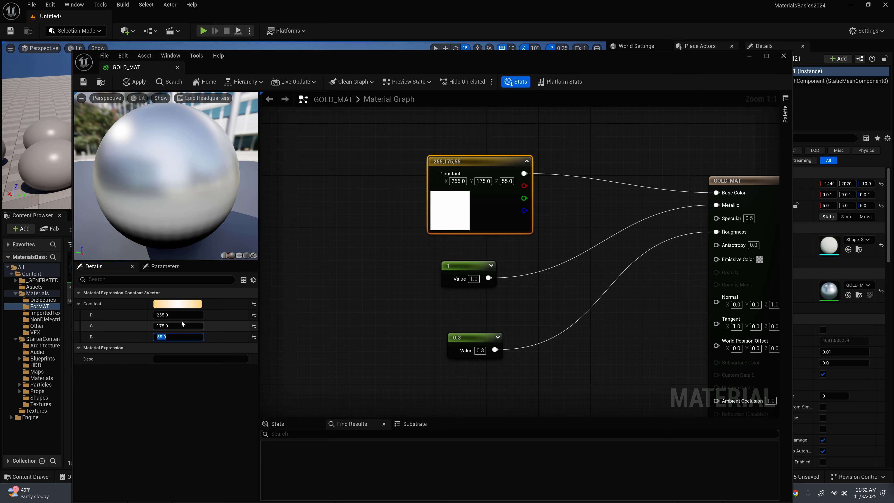
# Step: Set the Base Color constant to R 1, G 0.766 and B 0.336, and apply the change to GOLD_MAT
pyautogui.click(174, 315)
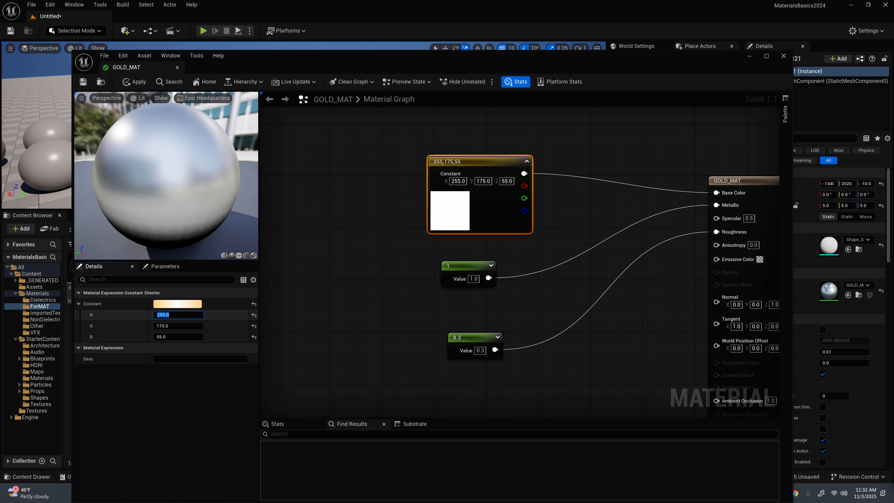
pyautogui.write('1')
pyautogui.click(173, 323)
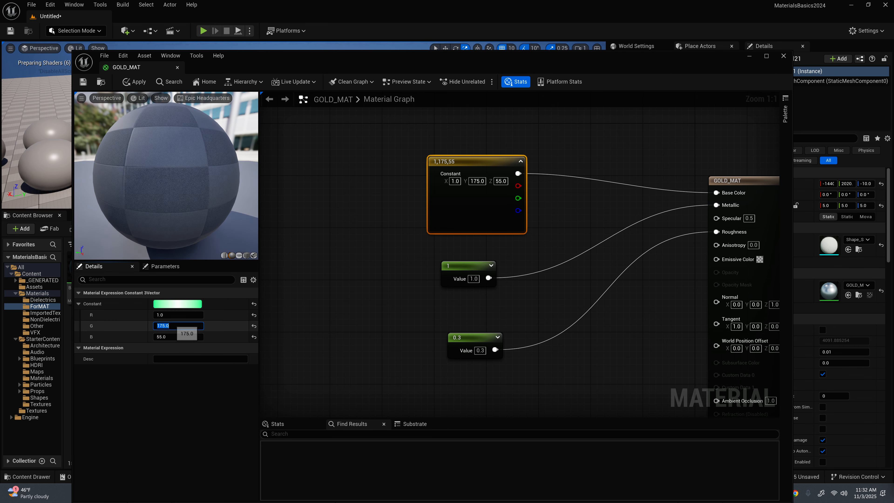
pyautogui.press('BackSpace')
pyautogui.write('.7')
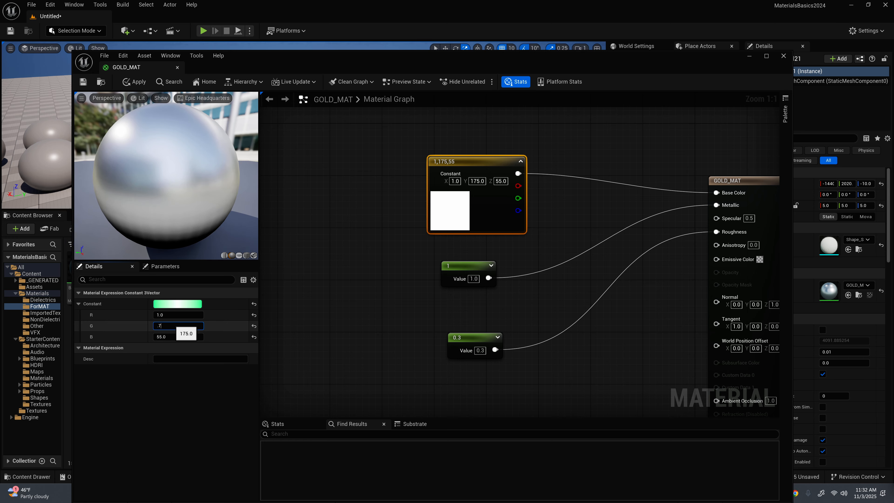
pyautogui.write('66')
pyautogui.press('Tab')
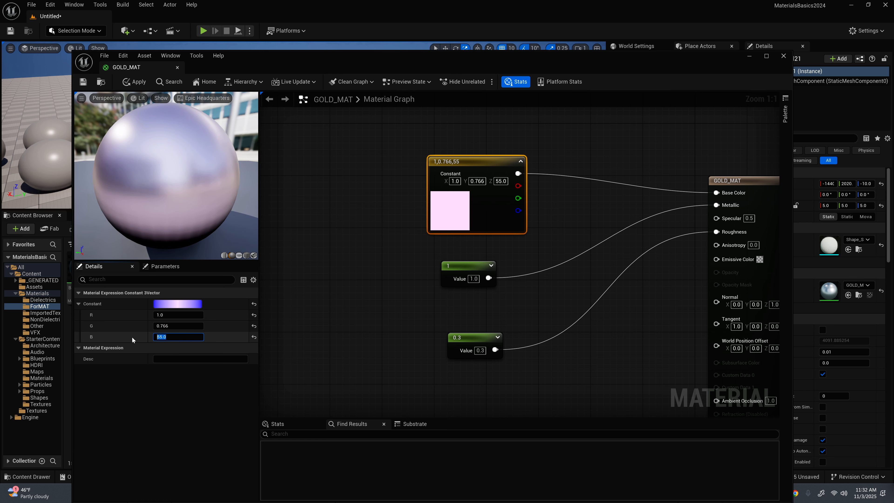
pyautogui.write('.336')
pyautogui.press('Return')
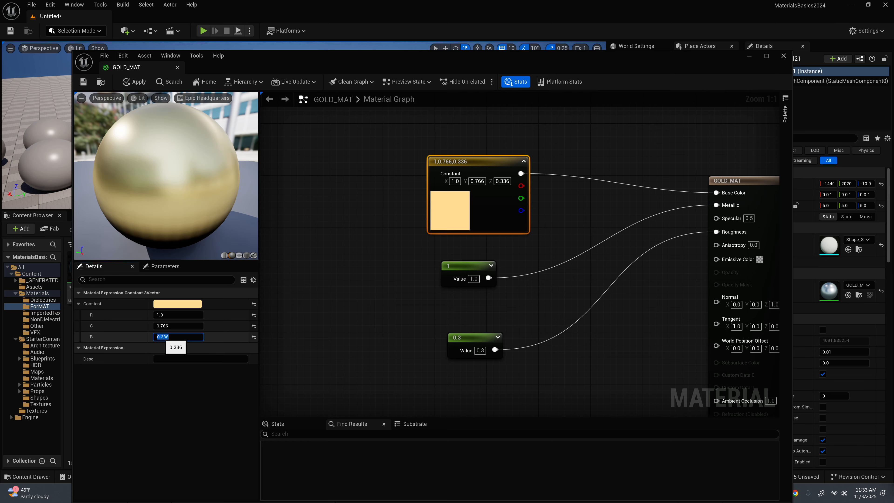
pyautogui.click(151, 412)
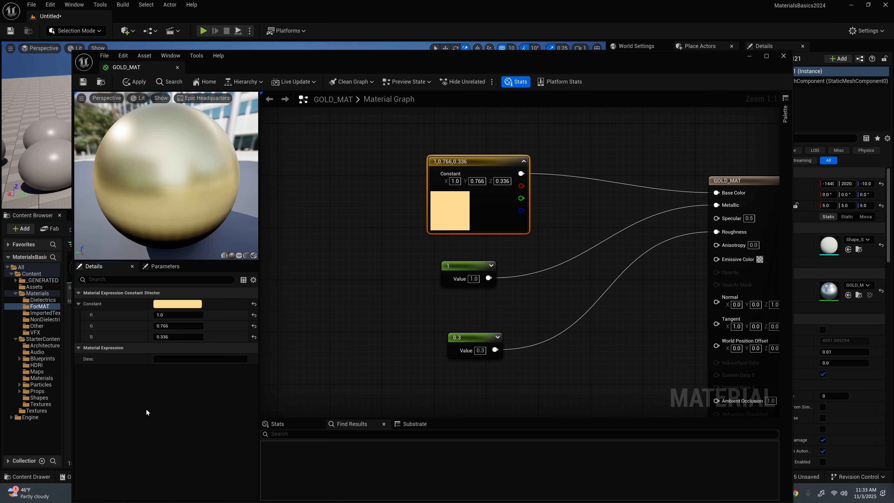
pyautogui.click(134, 81)
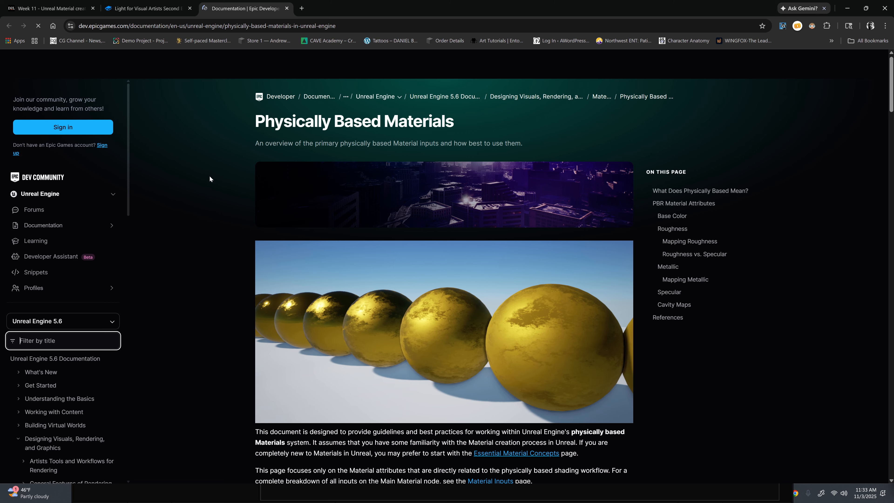
# Step: Switch to the browser and review the Roughness and Mapping Roughness sections of Epic's Physically Based Materials documentation
pyautogui.scroll(-15, 524, 284)
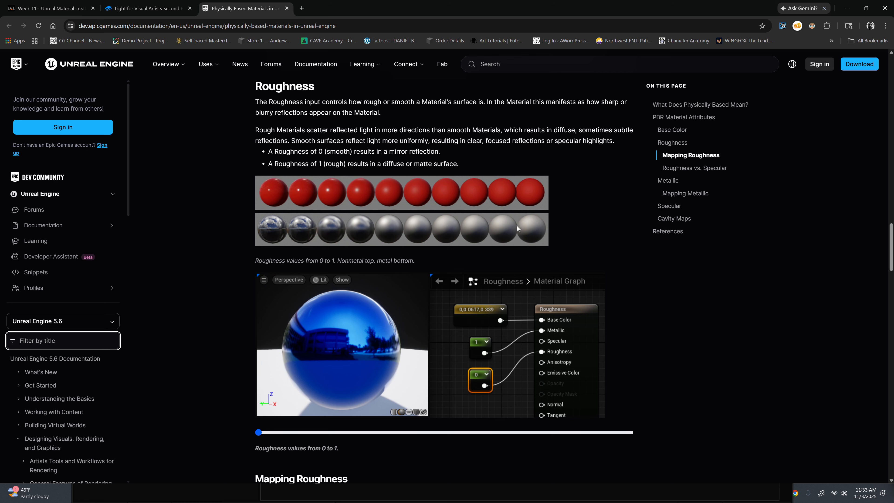
pyautogui.scroll(-5, 563, 214)
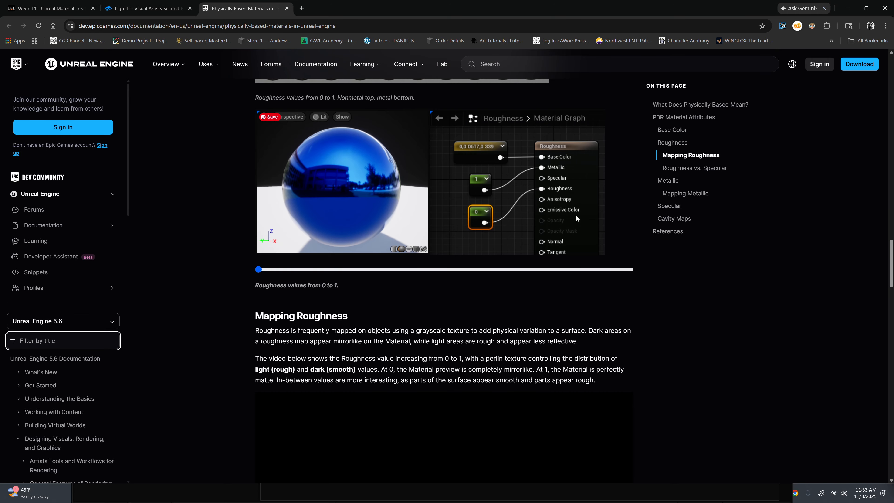
pyautogui.scroll(2, 491, 199)
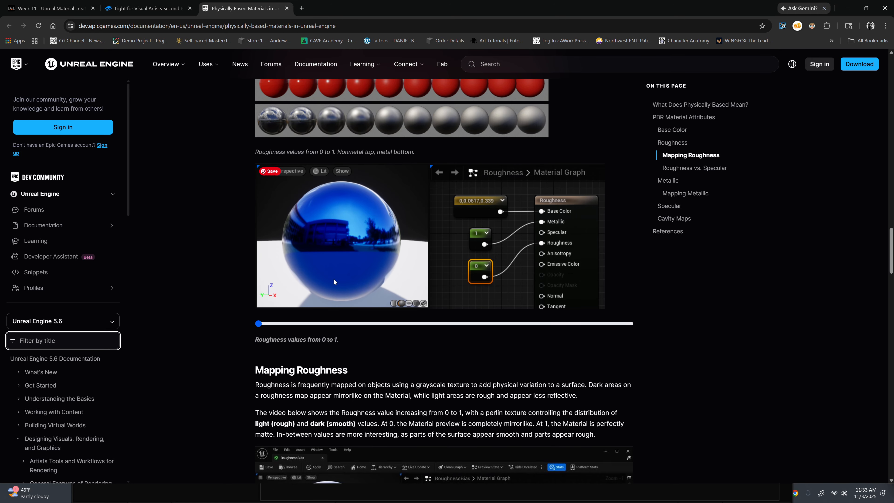
pyautogui.scroll(-10, 558, 243)
pyautogui.scroll(-2, 549, 250)
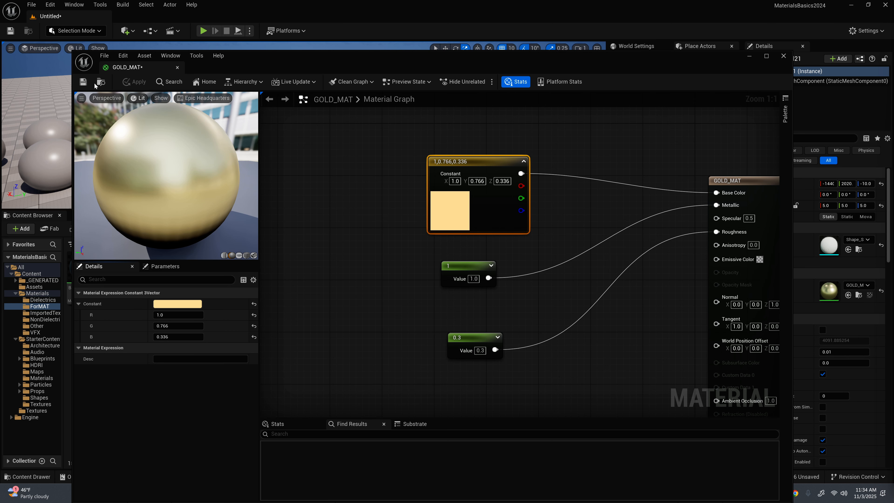
# Step: Return to Unreal Engine, save GOLD_MAT and close its material editor
pyautogui.click(83, 81)
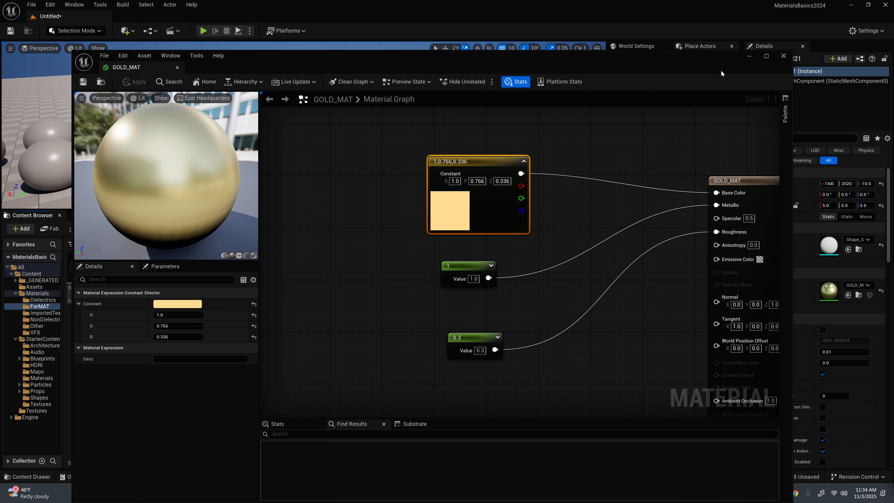
pyautogui.click(783, 56)
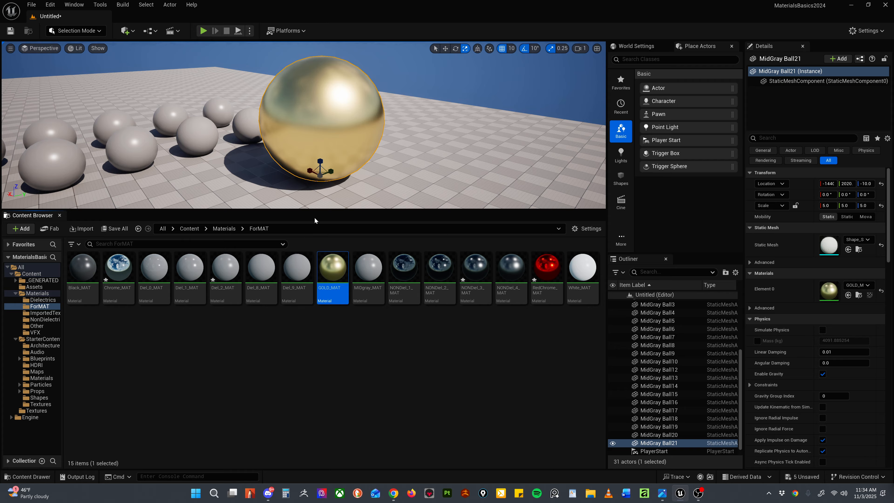
# Step: Duplicate the large gold sphere and place the copy beside the original at about Y 1450
pyautogui.press('w')
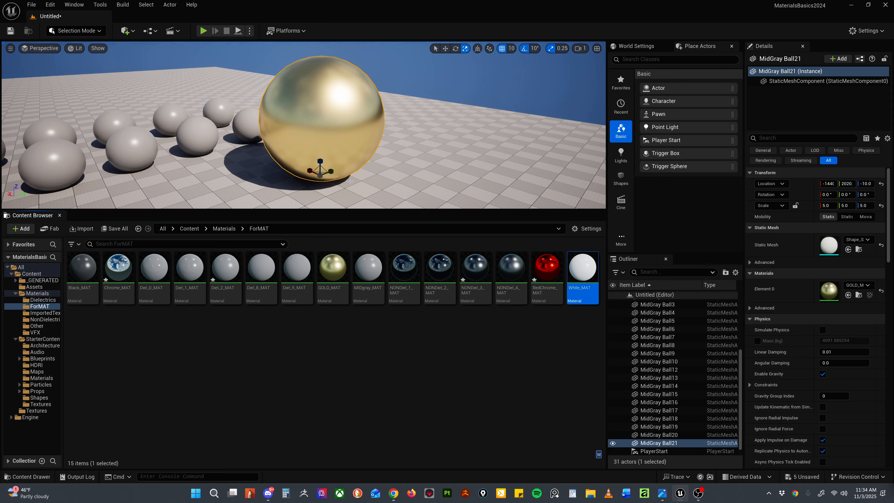
pyautogui.moveTo(353, 182); pyautogui.dragTo(395, 176, button='right')
pyautogui.press('w')
pyautogui.keyDown('alt'); pyautogui.moveTo(344, 169); pyautogui.dragTo(222, 177); pyautogui.keyUp('alt')
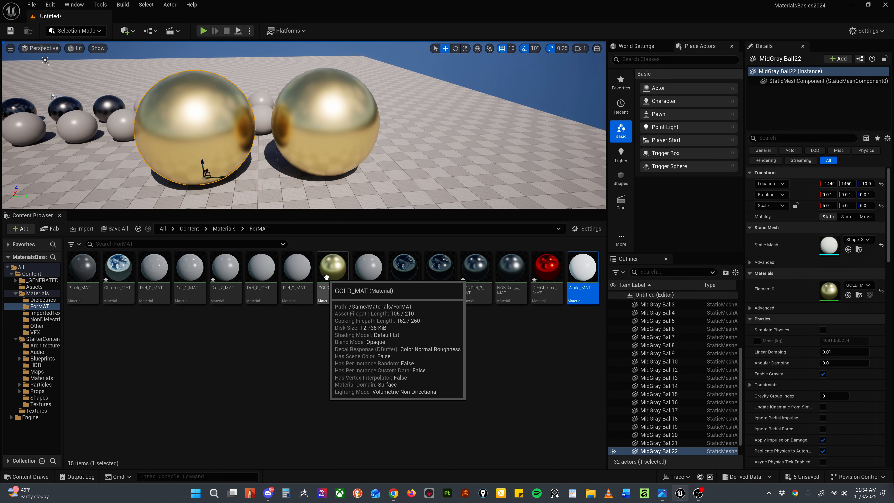
# Step: Duplicate the GOLD_MAT material in the ForMAT folder and open the copy's material graph
pyautogui.click(329, 268)
pyautogui.hotkey('ctrl', 'd')
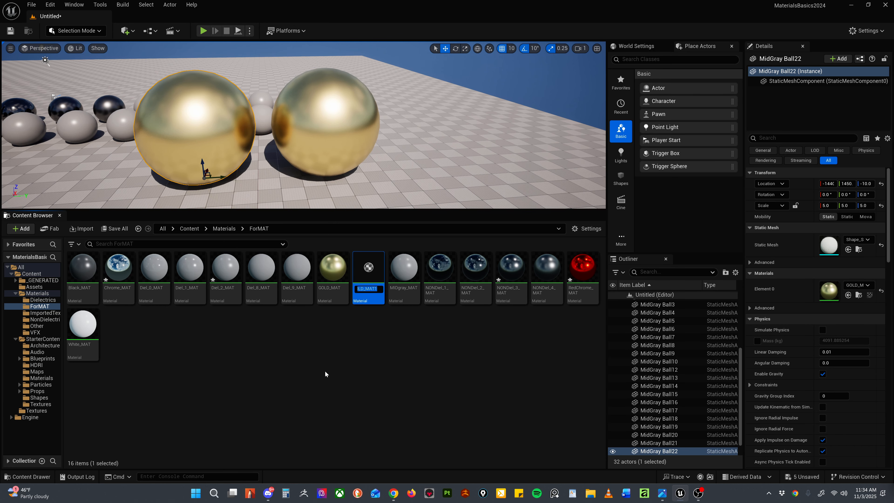
pyautogui.doubleClick(369, 270)
pyautogui.scroll(-2, 415, 225)
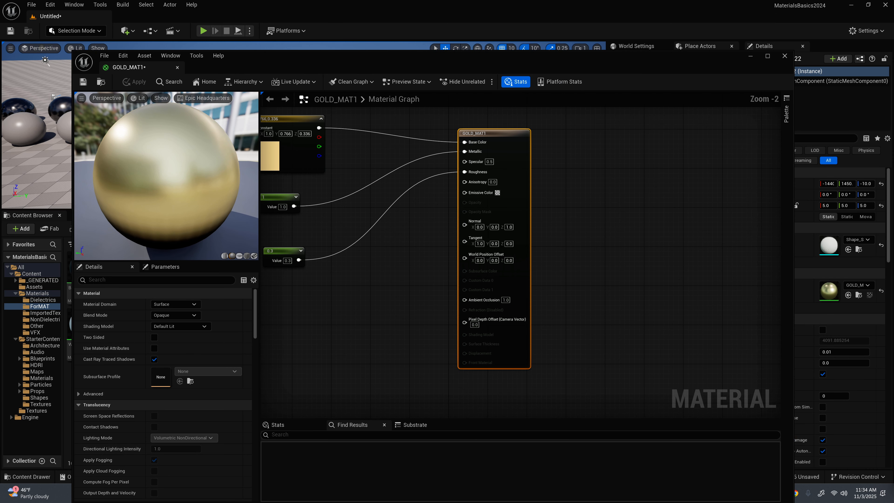
pyautogui.moveTo(412, 246); pyautogui.dragTo(496, 245, button='right')
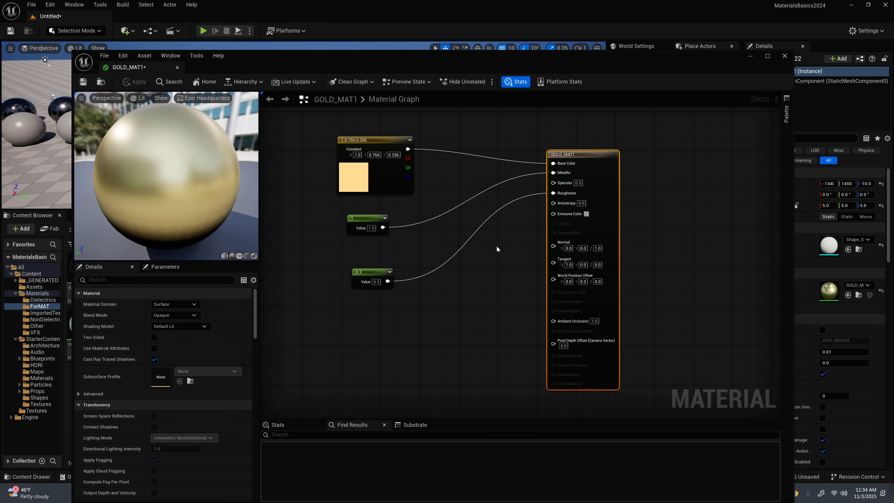
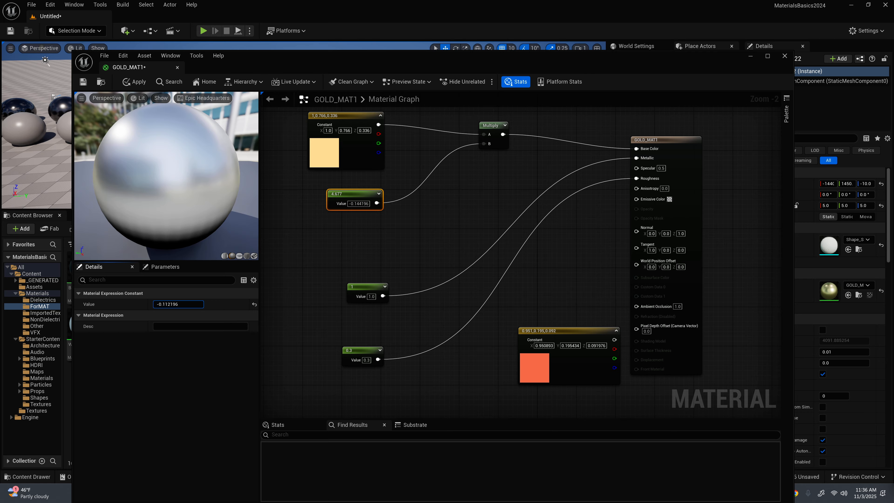
# Step: Set the constant multiplying the gold colour to 0.19409 and adjust the placement of the gold colour, constant and Multiply nodes
pyautogui.moveTo(177, 303)
pyautogui.mouseDown()
pyautogui.moveTo(162, 304)
pyautogui.moveTo(183, 305)
pyautogui.mouseUp()
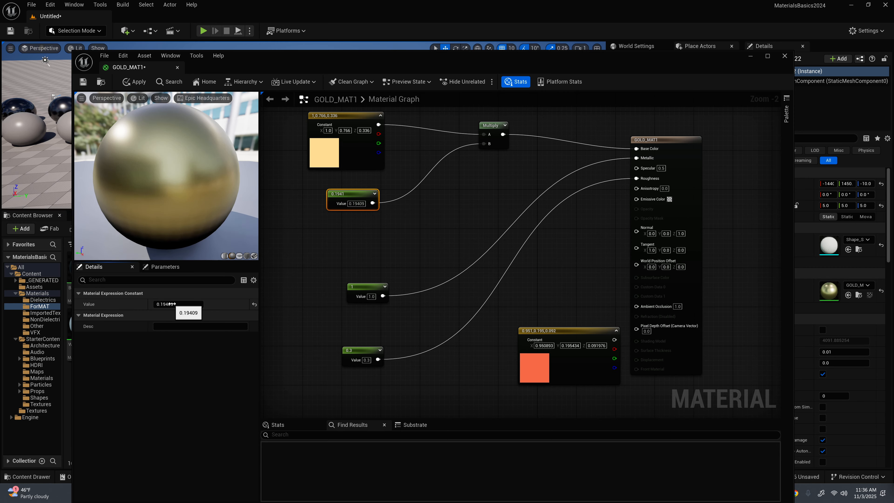
pyautogui.moveTo(353, 194); pyautogui.dragTo(348, 194)
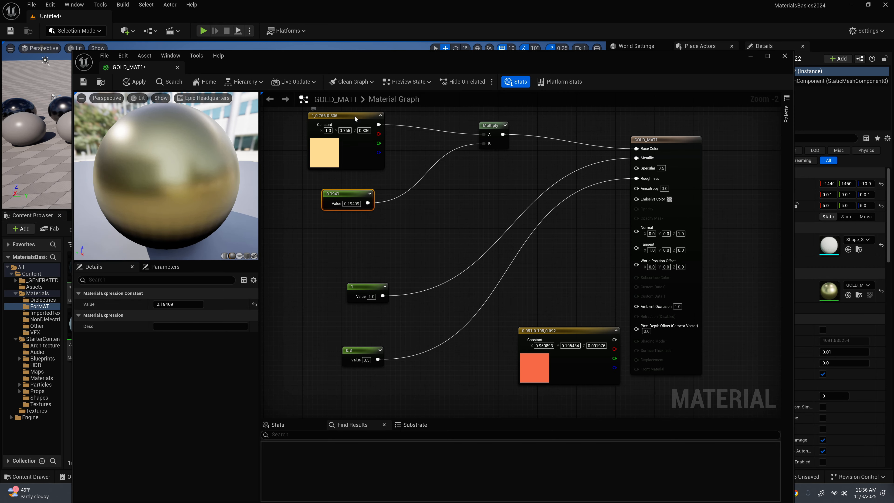
pyautogui.moveTo(354, 115); pyautogui.dragTo(372, 118)
pyautogui.moveTo(490, 128); pyautogui.dragTo(495, 124)
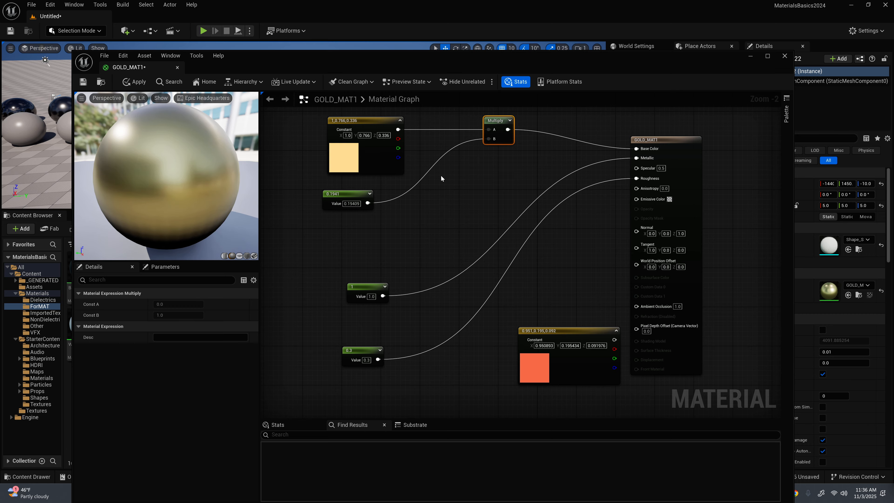
# Step: Rearrange the graph, placing the orange colour below the gold inputs, lowering the metallic and roughness constants, and aligning the material output with Multiply
pyautogui.moveTo(549, 331); pyautogui.dragTo(328, 237)
pyautogui.moveTo(325, 274); pyautogui.dragTo(399, 373)
pyautogui.moveTo(366, 286); pyautogui.dragTo(357, 326)
pyautogui.moveTo(495, 120); pyautogui.dragTo(456, 120)
pyautogui.moveTo(369, 120); pyautogui.dragTo(335, 120)
pyautogui.moveTo(661, 140); pyautogui.dragTo(726, 122)
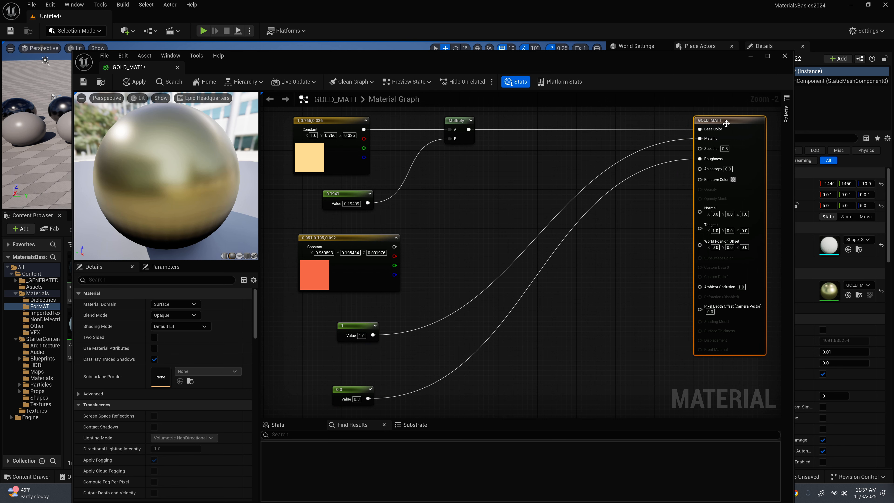
# Step: Add a second Multiply combining the first Multiply with the orange colour, and feed its result into Base Color
pyautogui.moveTo(368, 240)
pyautogui.mouseDown()
pyautogui.moveTo(378, 235)
pyautogui.moveTo(373, 241)
pyautogui.mouseUp()
pyautogui.press('m')
pyautogui.click(508, 145)
pyautogui.moveTo(468, 129); pyautogui.dragTo(513, 159)
pyautogui.moveTo(399, 247); pyautogui.dragTo(709, 129)
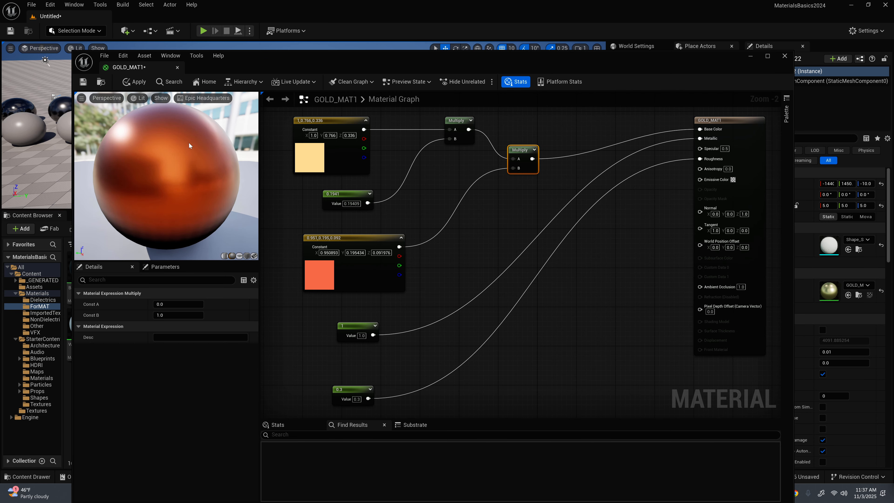
# Step: Set the constant multiplying the gold colour to 0.1
pyautogui.click(351, 204)
pyautogui.write('0.1')
pyautogui.press('Return')
# Step: Move the group of colour, constant and Multiply nodes away from the metallic and roughness constants to free graph space
pyautogui.scroll(-3, 454, 267)
pyautogui.moveTo(362, 180); pyautogui.dragTo(506, 286)
pyautogui.moveTo(483, 207); pyautogui.dragTo(416, 169)
pyautogui.click(312, 138)
pyautogui.moveTo(312, 139); pyautogui.dragTo(454, 268)
pyautogui.moveTo(429, 176); pyautogui.dragTo(409, 153)
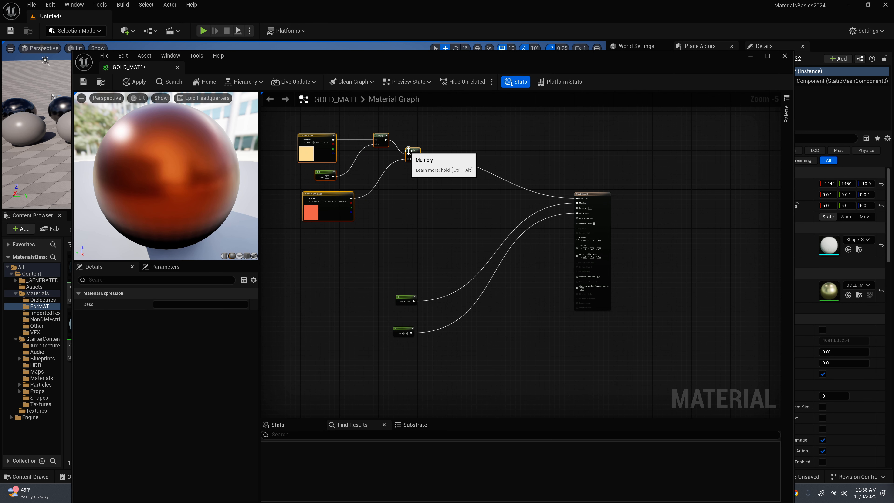
# Step: Duplicate the orange and gold colour nodes and place the copies in the free space below the originals
pyautogui.click(328, 194)
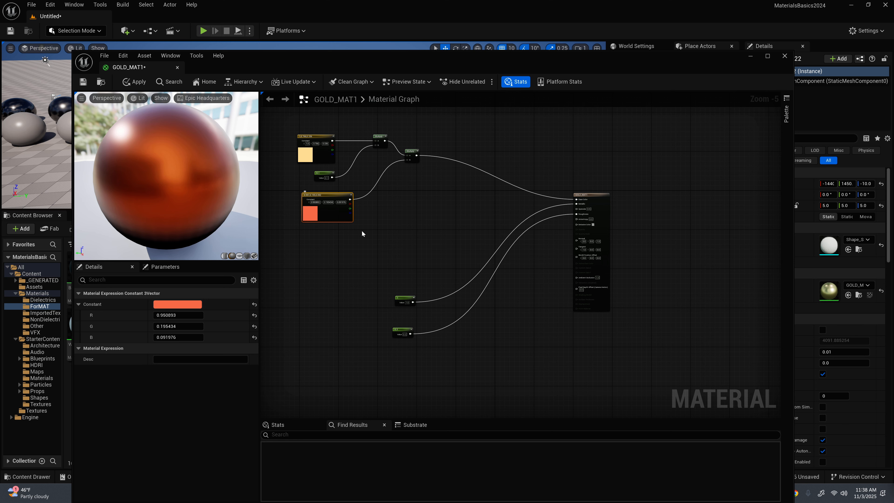
pyautogui.hotkey('ctrl', 'c')
pyautogui.hotkey('ctrl', 'v')
pyautogui.moveTo(373, 234); pyautogui.dragTo(357, 256)
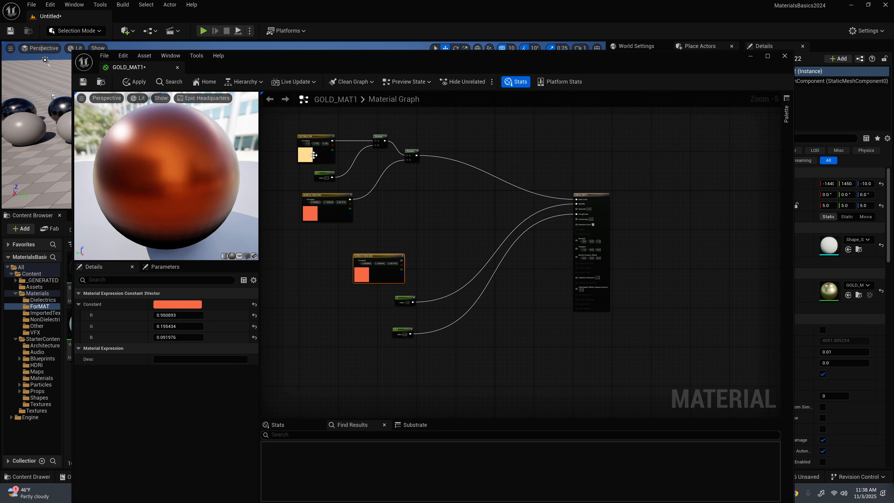
pyautogui.click(312, 137)
pyautogui.hotkey('ctrl', 'c')
pyautogui.hotkey('ctrl', 'v')
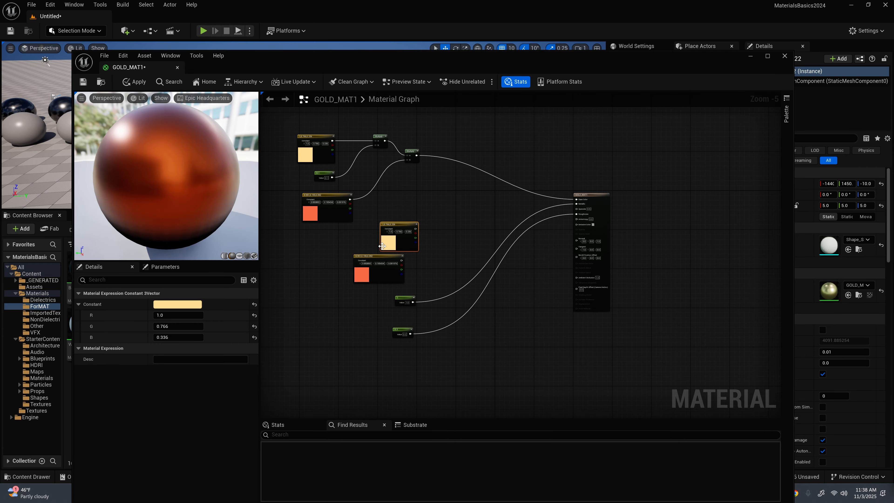
pyautogui.click(387, 252)
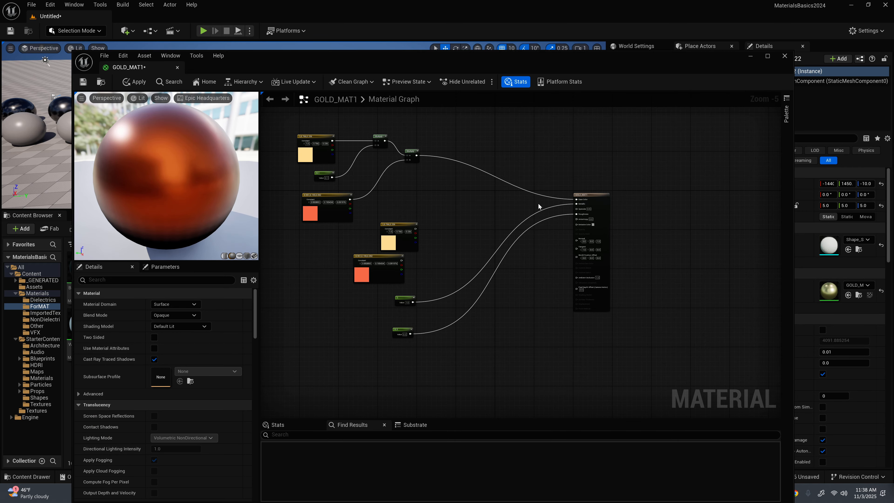
# Step: Move the material output farther out and add a Lerp node between it and the copied colour nodes
pyautogui.moveTo(593, 194); pyautogui.dragTo(632, 168)
pyautogui.moveTo(378, 257); pyautogui.dragTo(448, 215)
pyautogui.scroll(2, 556, 205)
pyautogui.press('l')
pyautogui.click(468, 187)
pyautogui.moveTo(396, 225); pyautogui.dragTo(476, 158)
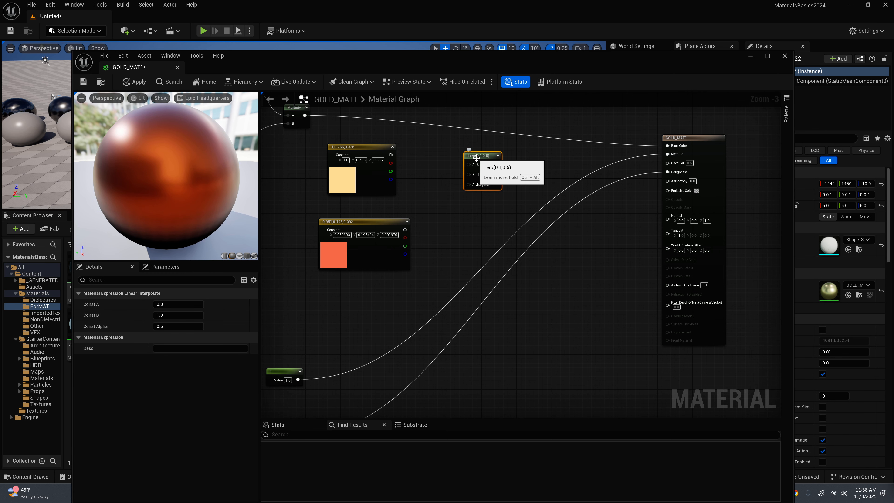
# Step: Change the copied gold colour to blue with R 0.113089, G 0.211796 and B 1.0
pyautogui.moveTo(353, 151); pyautogui.dragTo(343, 146)
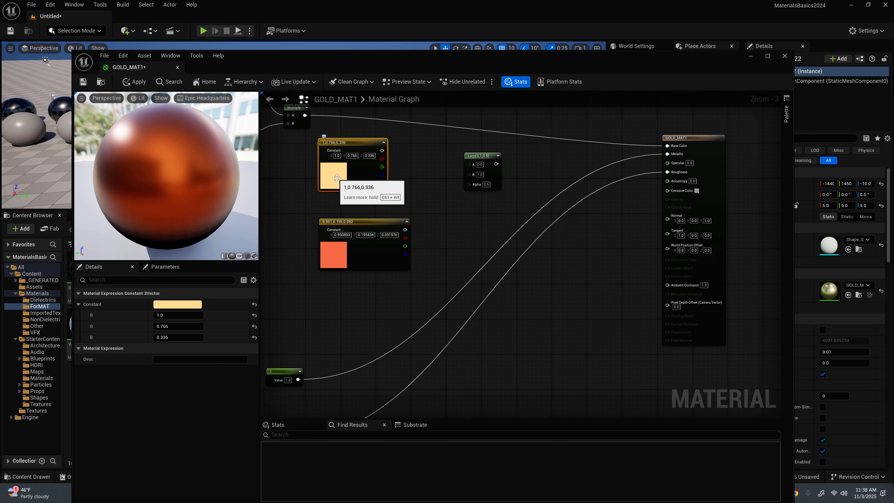
pyautogui.click(342, 260)
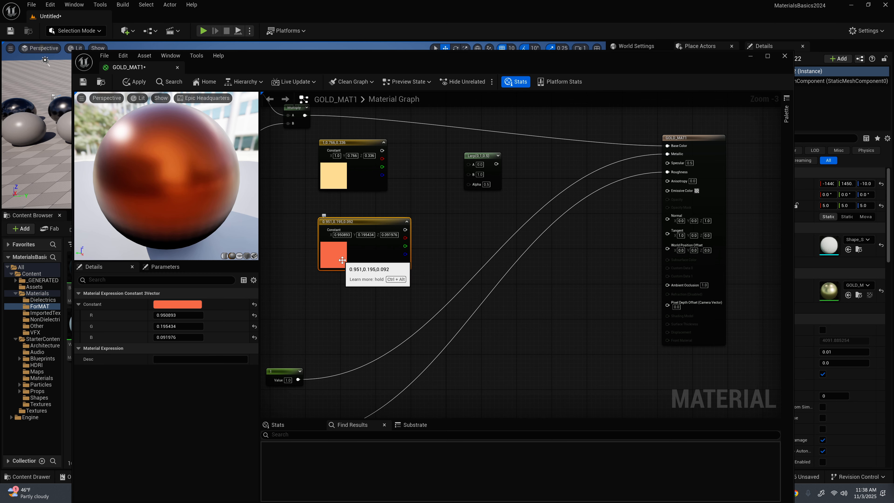
pyautogui.click(333, 180)
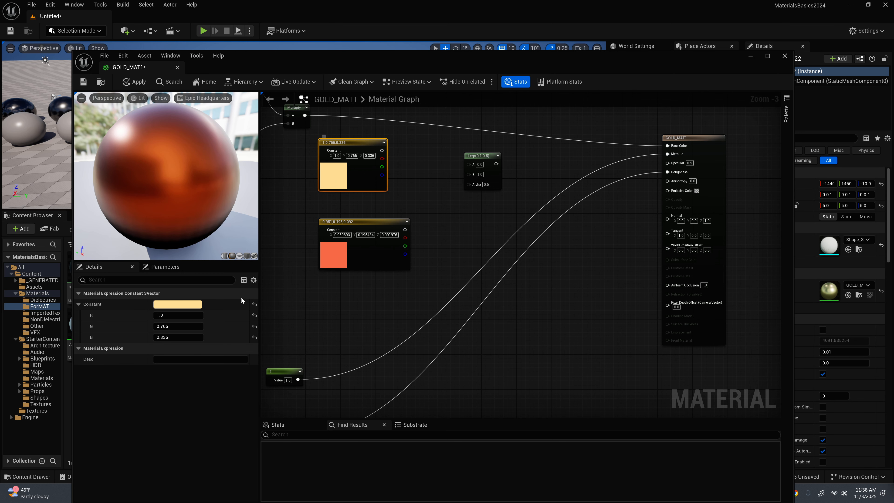
pyautogui.click(186, 304)
pyautogui.moveTo(225, 313)
pyautogui.mouseDown()
pyautogui.moveTo(233, 317)
pyautogui.moveTo(214, 308)
pyautogui.mouseUp()
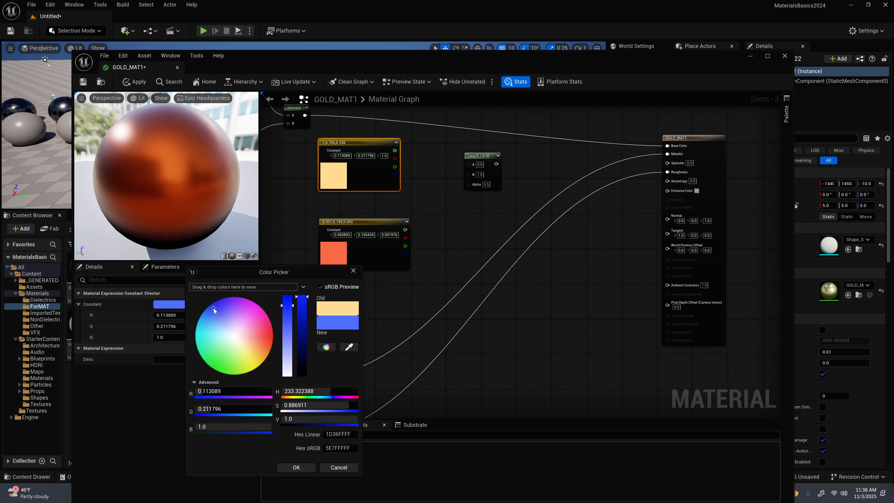
pyautogui.click(296, 467)
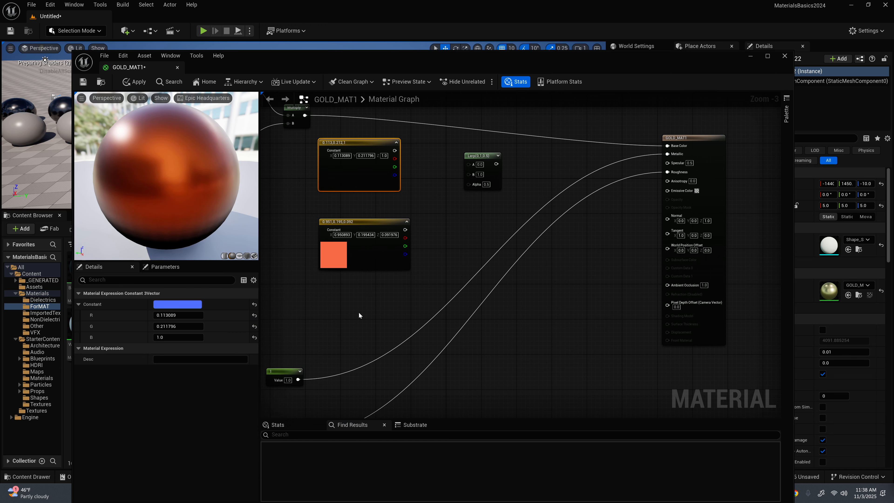
pyautogui.click(337, 265)
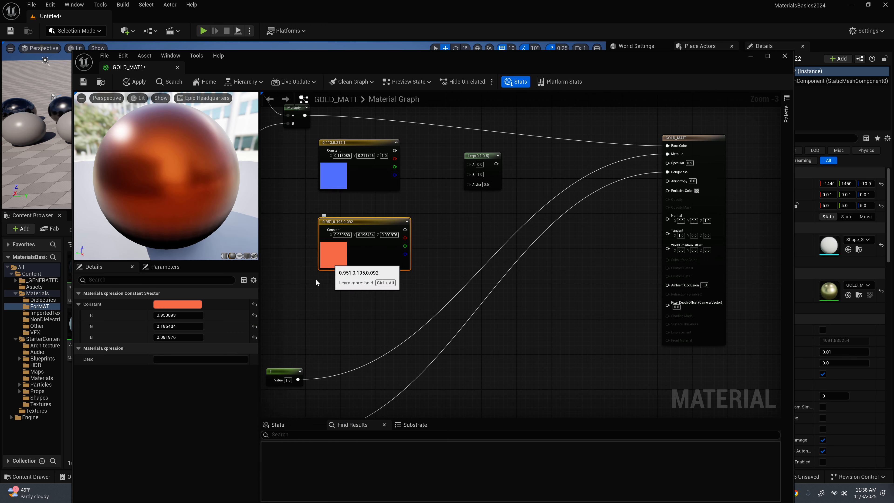
pyautogui.click(195, 305)
pyautogui.click(437, 242)
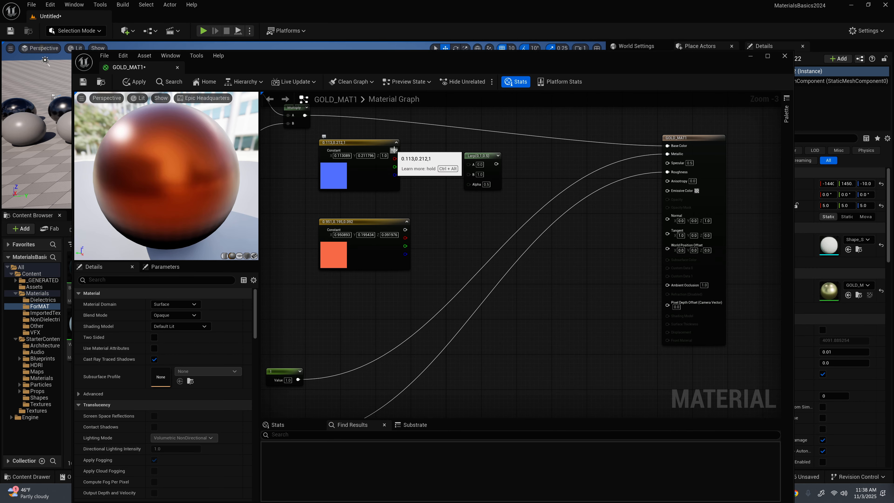
# Step: Connect the blue colour to the Lerp's A input and the orange copy to B, and feed the Lerp into Base Color
pyautogui.moveTo(394, 150); pyautogui.dragTo(468, 164)
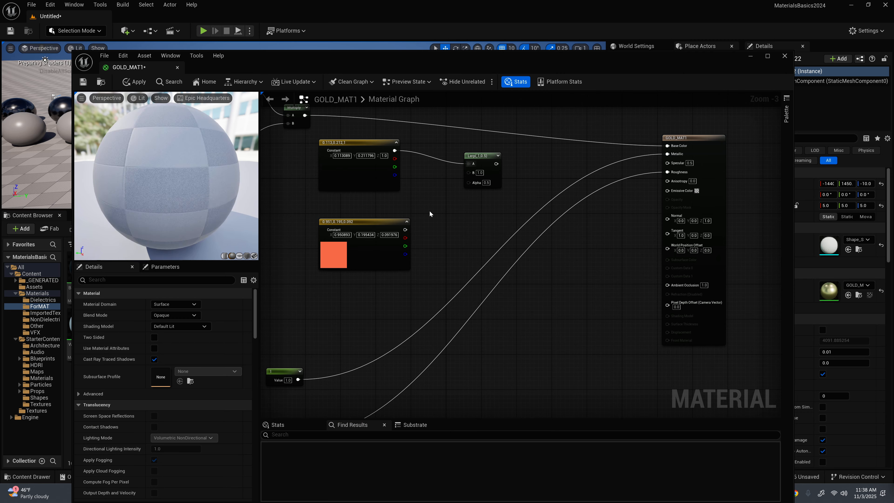
pyautogui.moveTo(405, 229); pyautogui.dragTo(507, 142)
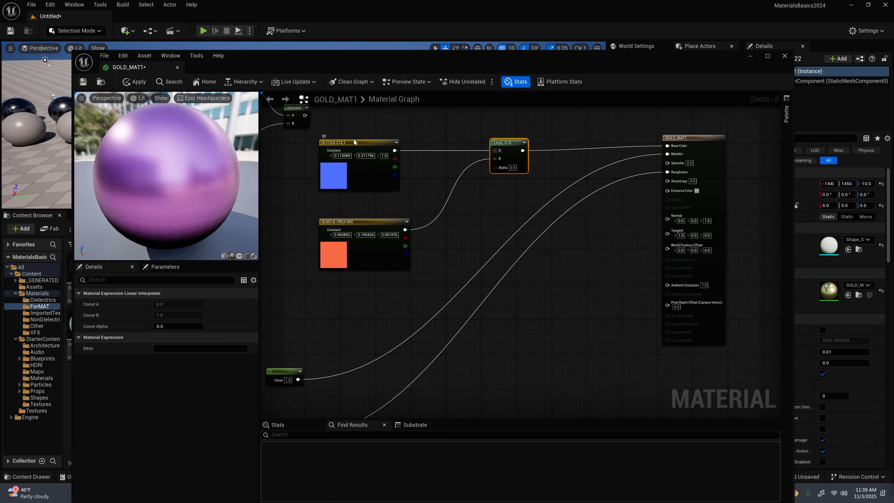
pyautogui.click(353, 143)
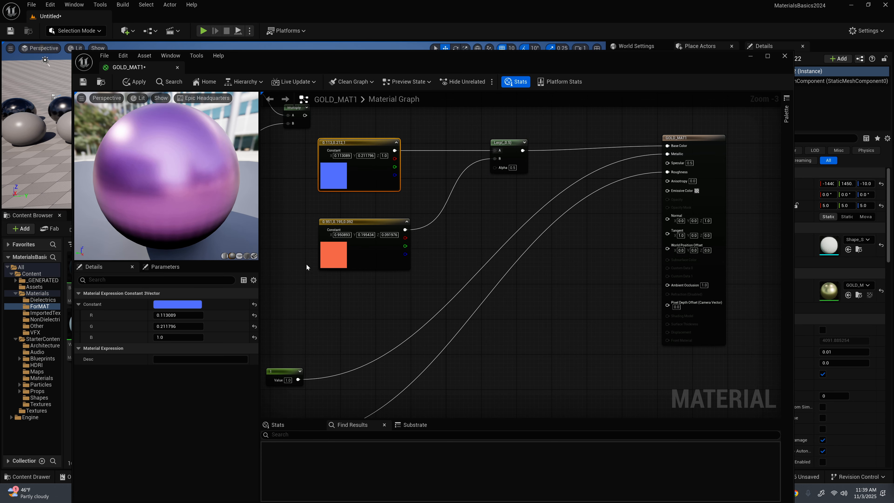
# Step: Add a scalar constant node beside the colour nodes and connect it to the Lerp's Alpha input
pyautogui.moveTo(508, 146); pyautogui.dragTo(548, 143)
pyautogui.press('1')
pyautogui.click(456, 210)
pyautogui.moveTo(487, 221); pyautogui.dragTo(535, 163)
pyautogui.moveTo(366, 222); pyautogui.dragTo(366, 218)
# Step: Set the Lerp's alpha constant to 1 and tidy the placement of the Lerp and blue colour nodes
pyautogui.click(477, 222)
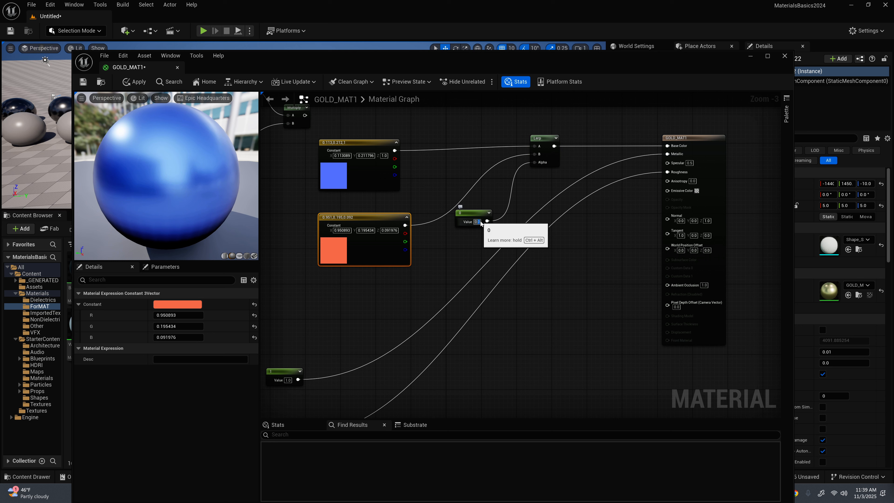
pyautogui.press('Return')
pyautogui.write('1')
pyautogui.press('Return')
pyautogui.moveTo(542, 138); pyautogui.dragTo(493, 142)
pyautogui.scroll(-3, 417, 215)
pyautogui.scroll(3, 409, 235)
pyautogui.scroll(-1, 409, 235)
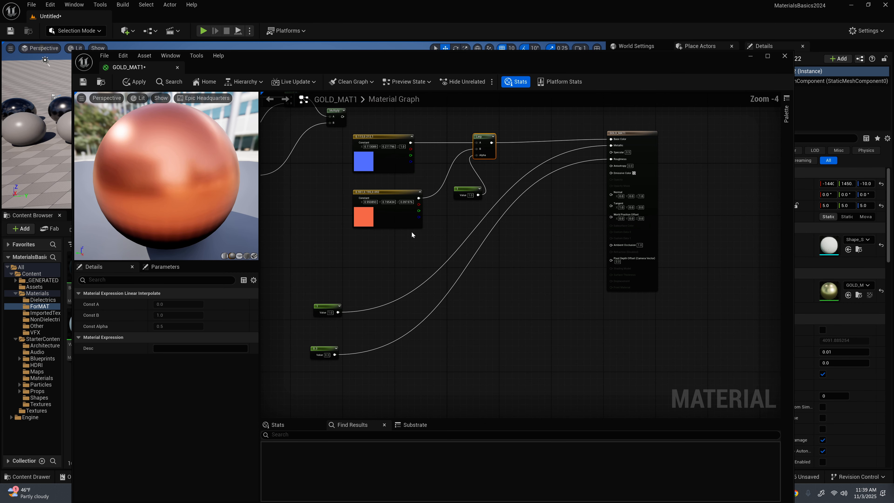
pyautogui.moveTo(516, 148); pyautogui.dragTo(561, 239, button='right')
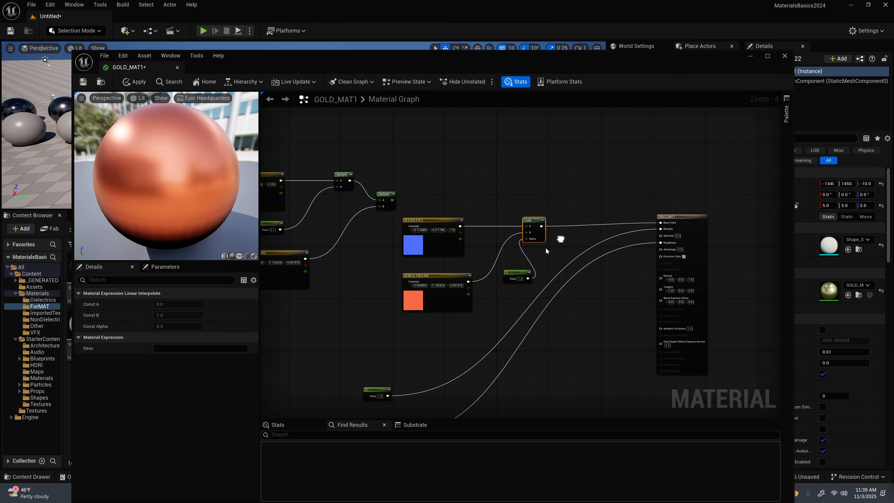
pyautogui.moveTo(440, 225); pyautogui.dragTo(442, 221)
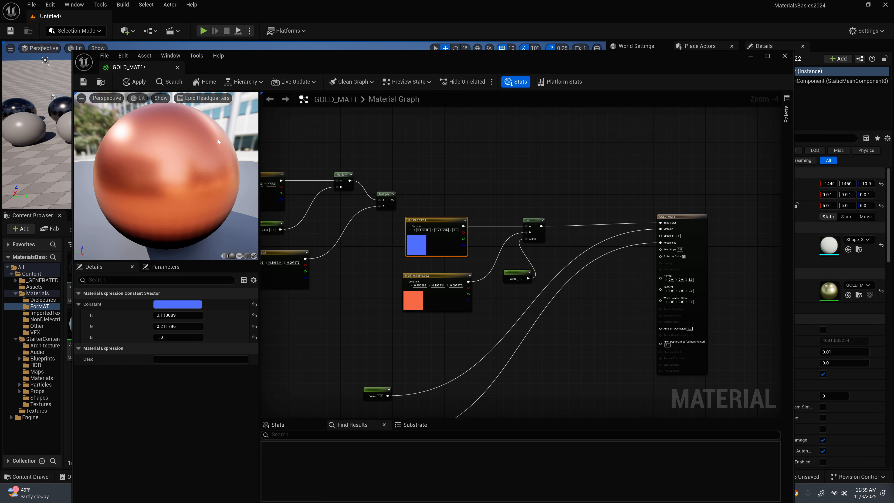
# Step: Add an empty Texture Sample node above the blue colour node
pyautogui.click(451, 162)
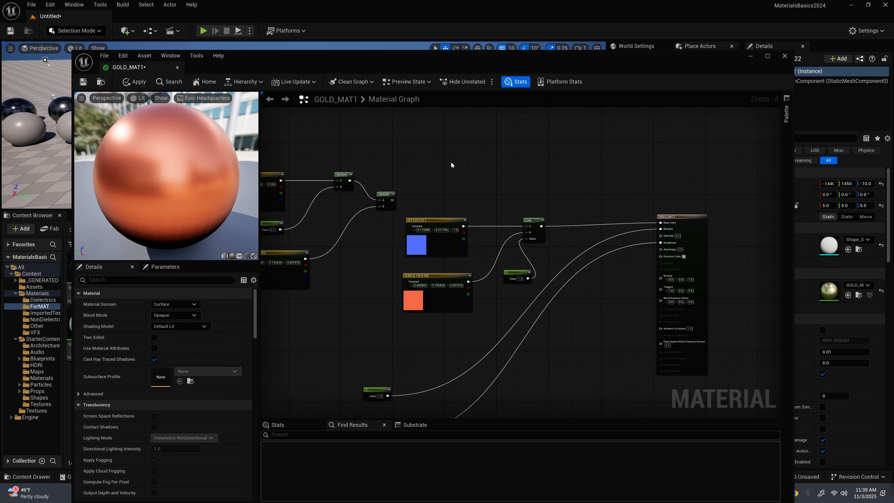
pyautogui.click(446, 156)
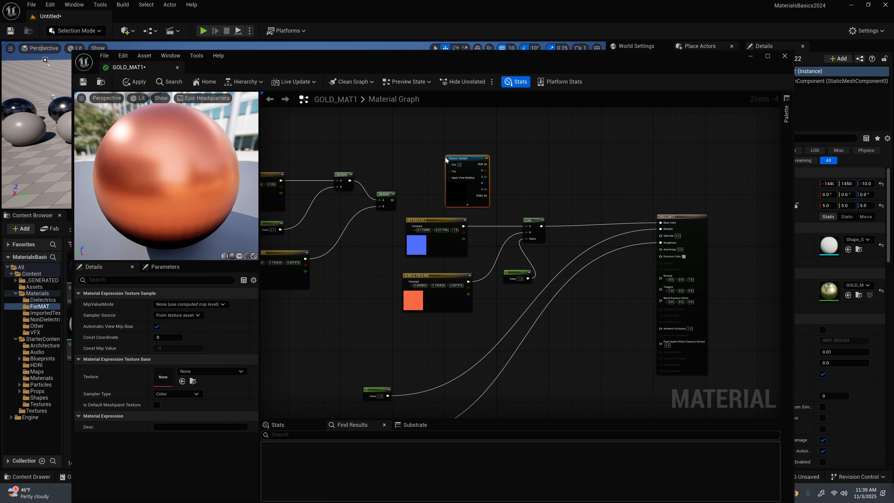
pyautogui.moveTo(468, 156); pyautogui.dragTo(463, 133)
pyautogui.scroll(2, 463, 133)
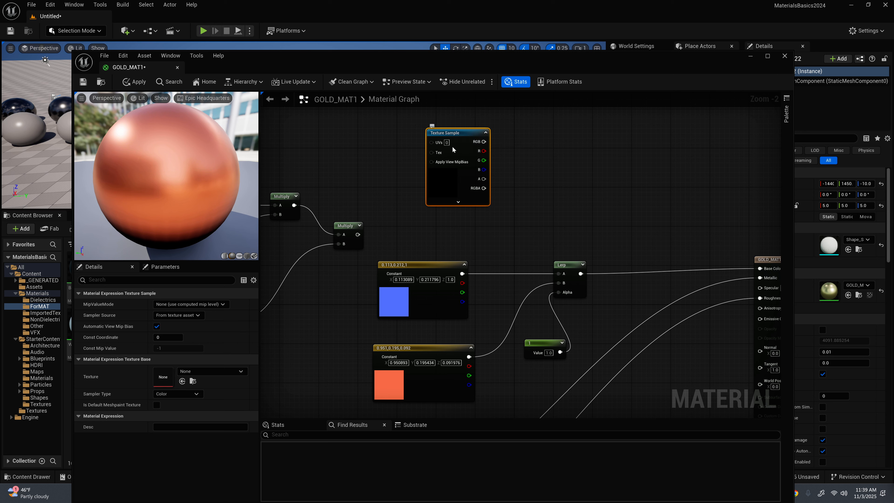
pyautogui.moveTo(447, 132)
pyautogui.mouseDown()
pyautogui.moveTo(493, 133)
pyautogui.moveTo(441, 133)
pyautogui.mouseUp()
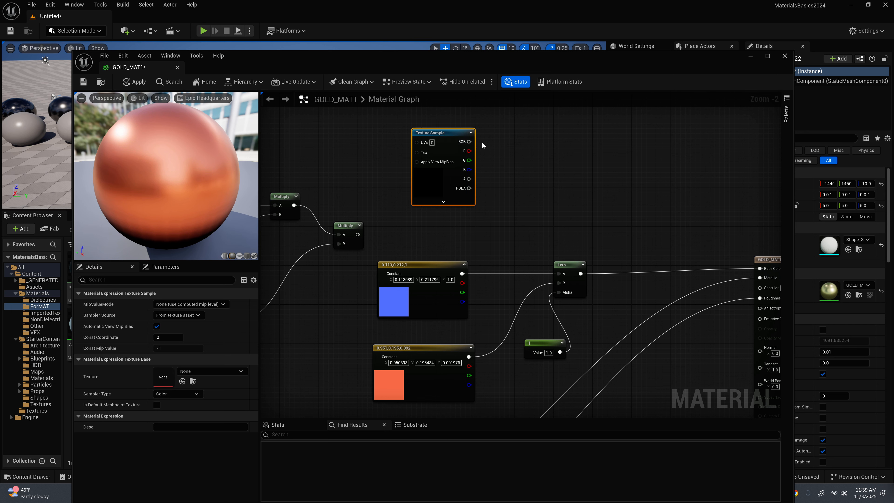
# Step: Bring the T_Perlin_Noise_M texture from the StarterContent Textures folder into the GOLD_MAT1 graph as a Texture Sample
pyautogui.moveTo(523, 53); pyautogui.dragTo(893, 50)
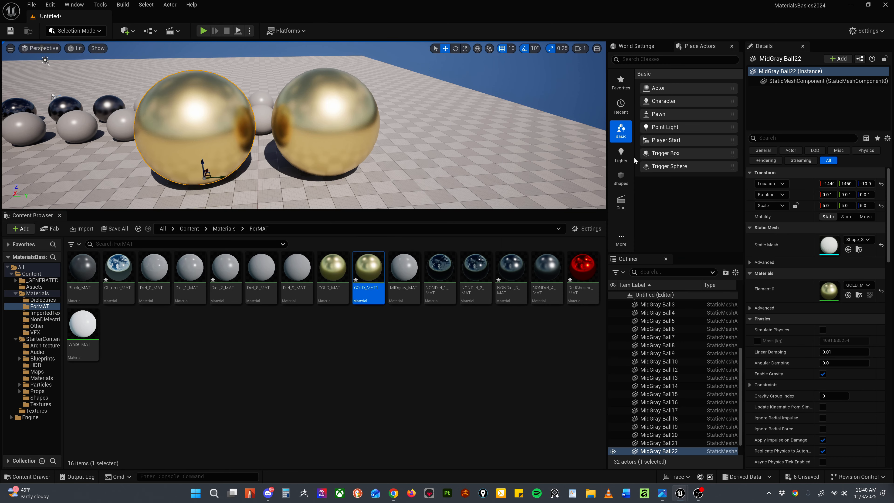
pyautogui.click(230, 346)
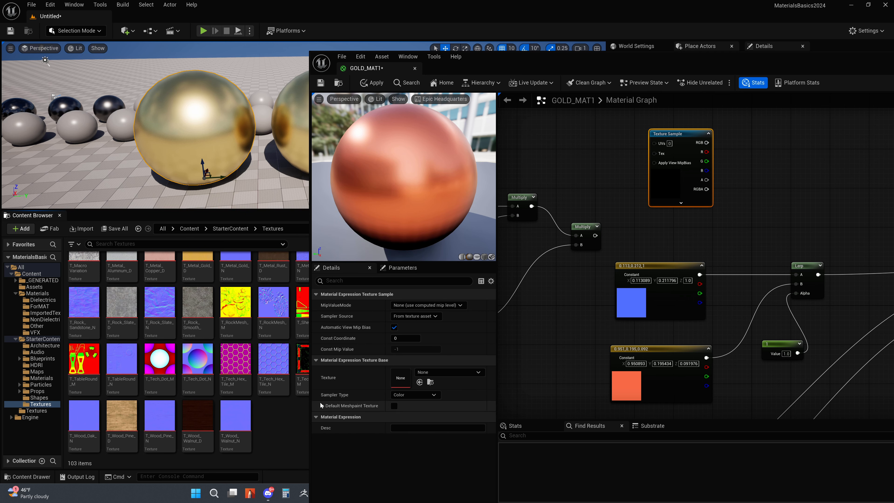
pyautogui.moveTo(309, 400); pyautogui.dragTo(491, 400)
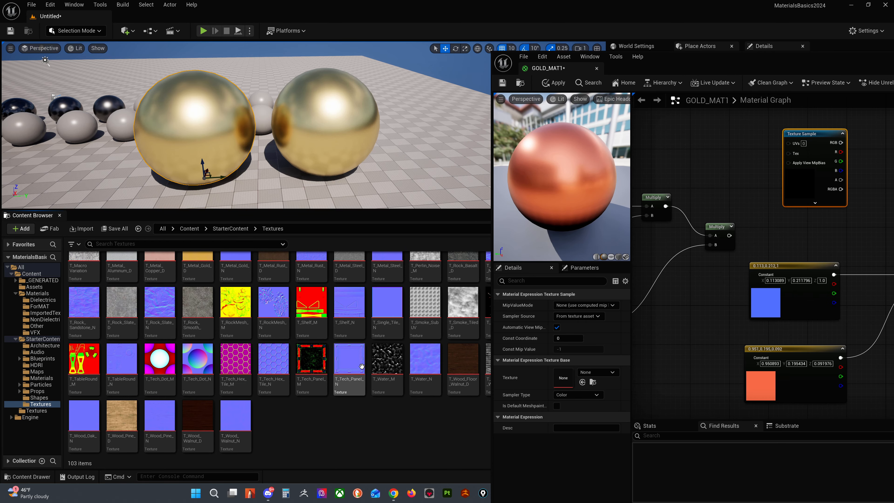
pyautogui.scroll(1, 361, 365)
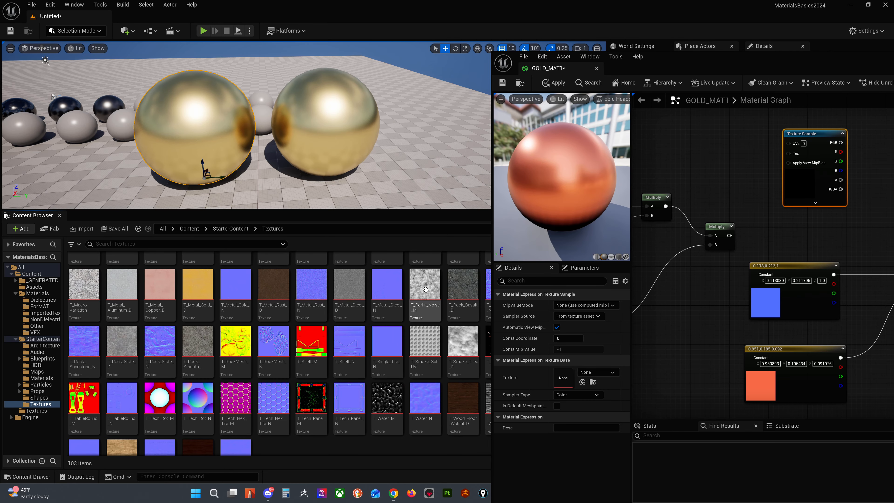
pyautogui.moveTo(424, 286); pyautogui.dragTo(708, 158)
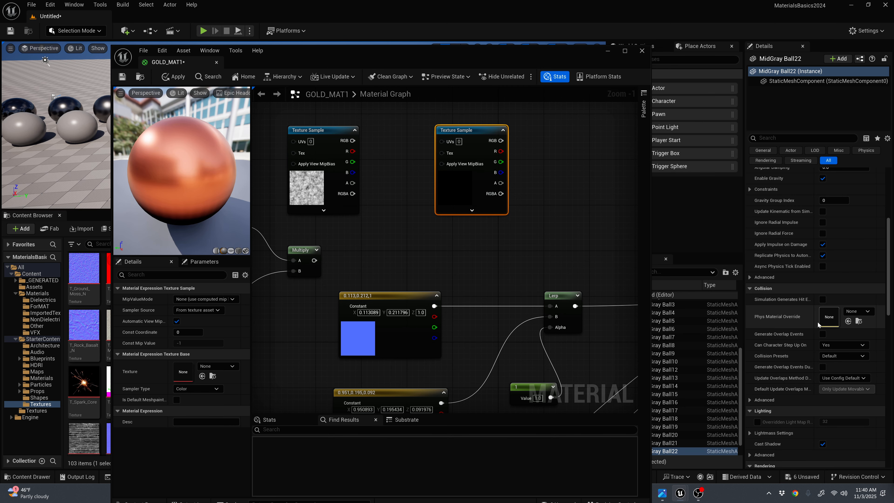
# Step: Delete the empty Texture Sample node, keeping the Perlin noise one
pyautogui.click(555, 199)
pyautogui.click(478, 129)
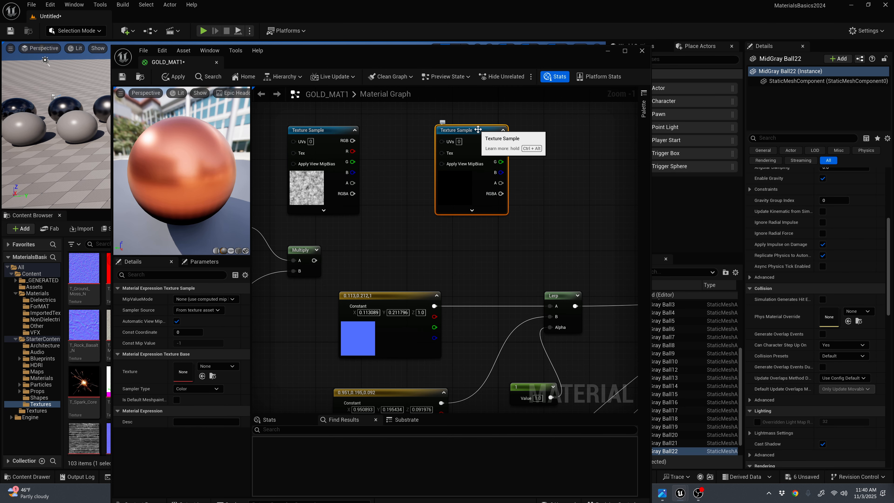
pyautogui.press('Delete')
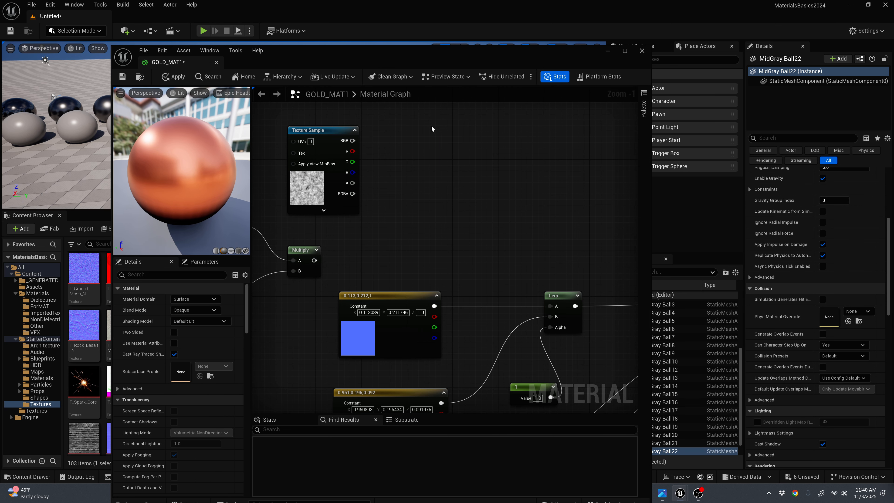
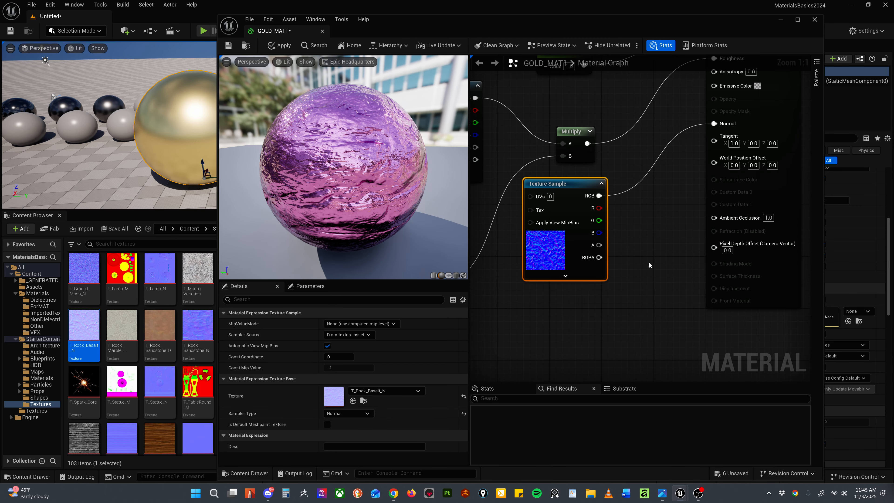
# Step: Add a Constant node and place it beneath the rock basalt normal Texture Sample
pyautogui.click(647, 262)
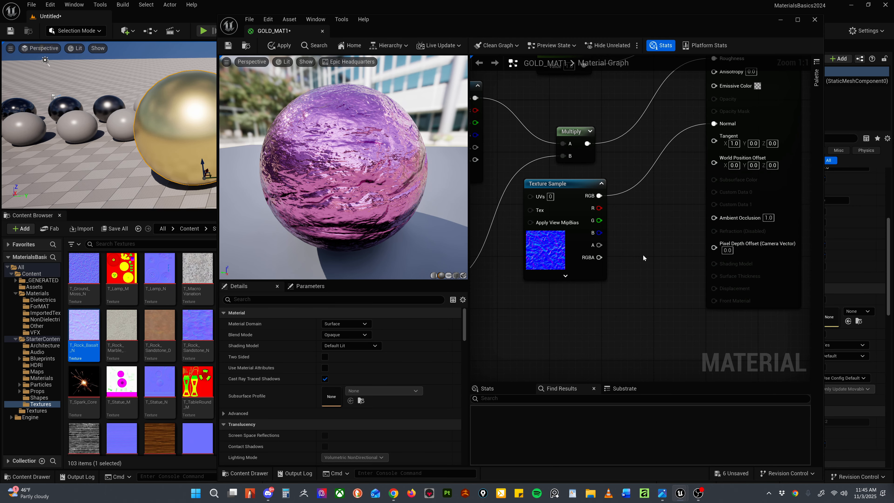
pyautogui.press('1')
pyautogui.click(643, 255)
pyautogui.moveTo(670, 254); pyautogui.dragTo(565, 301)
# Step: Multiply the rock normal texture by the constant, feed the result into the material's Normal input, and set the constant to 0.02
pyautogui.press('m')
pyautogui.click(650, 175)
pyautogui.moveTo(599, 196); pyautogui.dragTo(654, 189)
pyautogui.moveTo(586, 313); pyautogui.dragTo(654, 201)
pyautogui.moveTo(678, 189); pyautogui.dragTo(714, 124)
pyautogui.click(348, 323)
pyautogui.write('0.02')
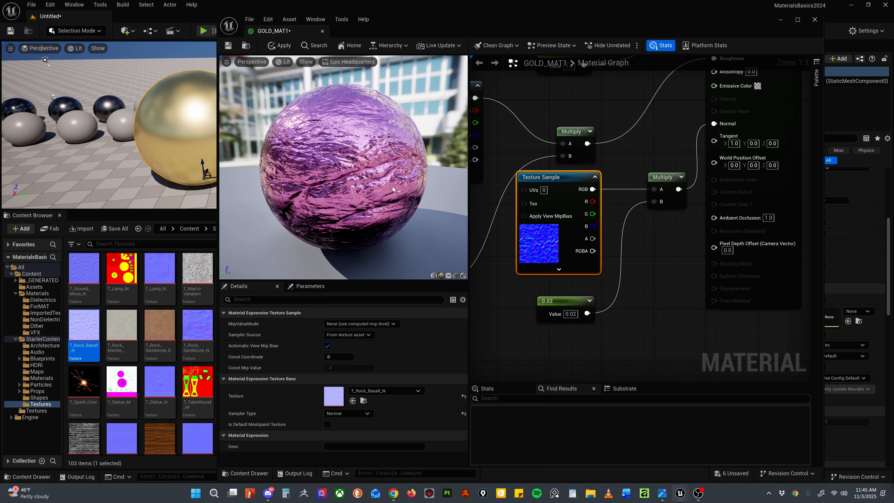
# Step: Add a FlattenNormal node and place it below the Multiply node that feeds Normal
pyautogui.rightClick(634, 294)
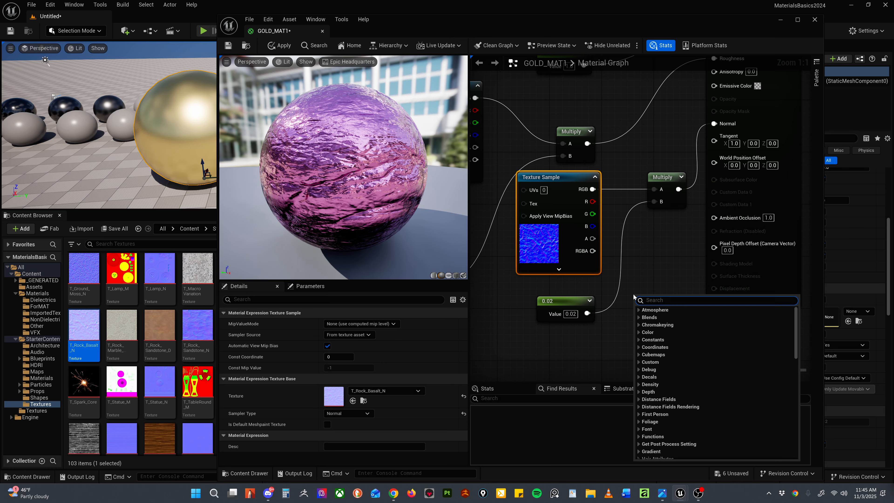
pyautogui.write('flatt')
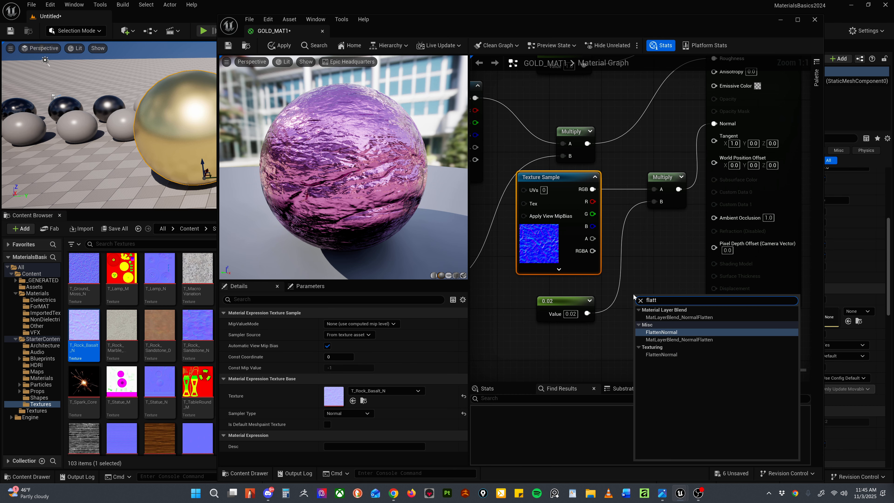
pyautogui.click(660, 332)
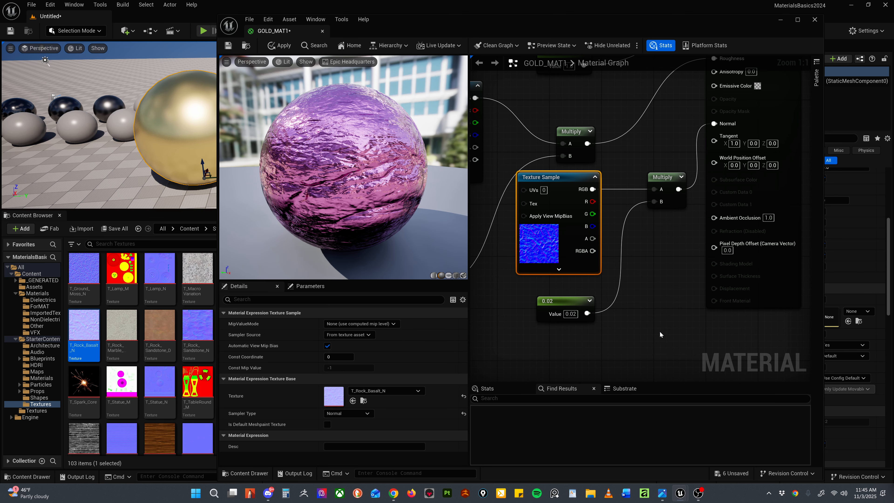
pyautogui.moveTo(662, 301); pyautogui.dragTo(649, 248)
# Step: Rearrange the normal Texture Sample, the 0.02 constant and the FlattenNormal node to clear space for rewiring
pyautogui.scroll(-1, 603, 260)
pyautogui.scroll(-2, 604, 260)
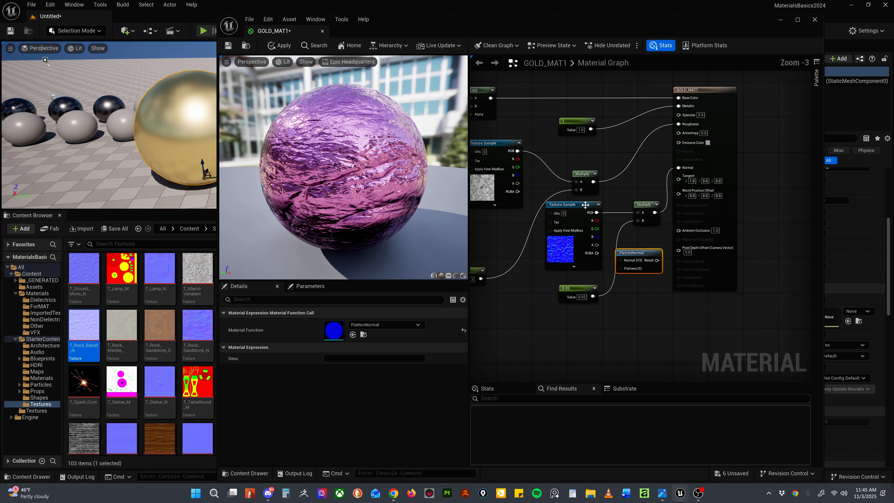
pyautogui.moveTo(573, 202); pyautogui.dragTo(518, 301)
pyautogui.moveTo(614, 257)
pyautogui.mouseDown()
pyautogui.moveTo(620, 297)
pyautogui.moveTo(592, 310)
pyautogui.moveTo(625, 269)
pyautogui.mouseUp()
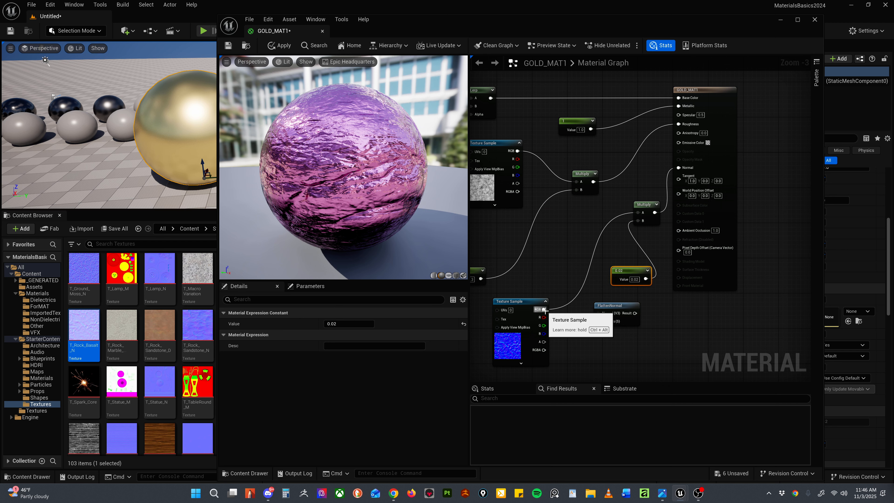
pyautogui.scroll(2, 544, 310)
pyautogui.moveTo(627, 304); pyautogui.dragTo(582, 218)
pyautogui.moveTo(648, 259); pyautogui.dragTo(637, 304)
# Step: Delete the Multiply node on the Normal branch and route the rock normal texture through FlattenNormal into the Normal input
pyautogui.click(675, 173)
pyautogui.moveTo(543, 309); pyautogui.dragTo(718, 127)
pyautogui.press('Delete')
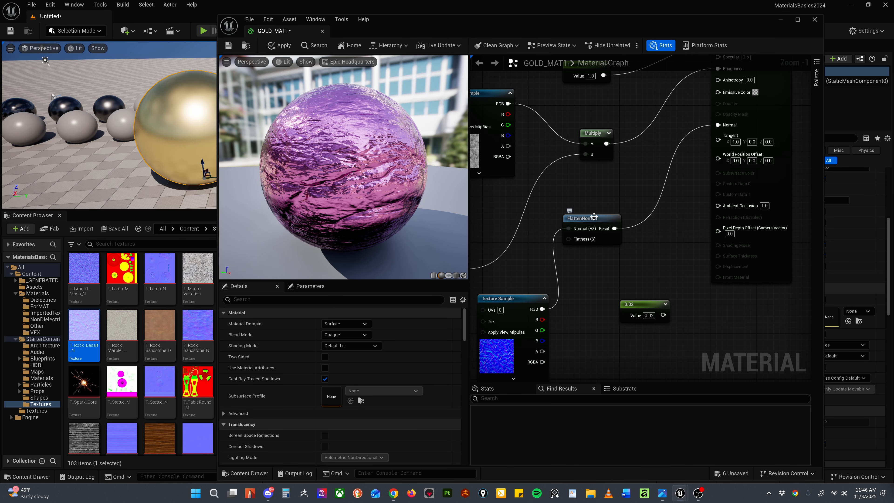
# Step: Connect the constant to FlattenNormal's Flatness input and set its value to 0
pyautogui.moveTo(577, 238); pyautogui.dragTo(621, 233)
pyautogui.moveTo(642, 307); pyautogui.dragTo(660, 236)
pyautogui.click(603, 321)
pyautogui.write('0')
pyautogui.press('Return')
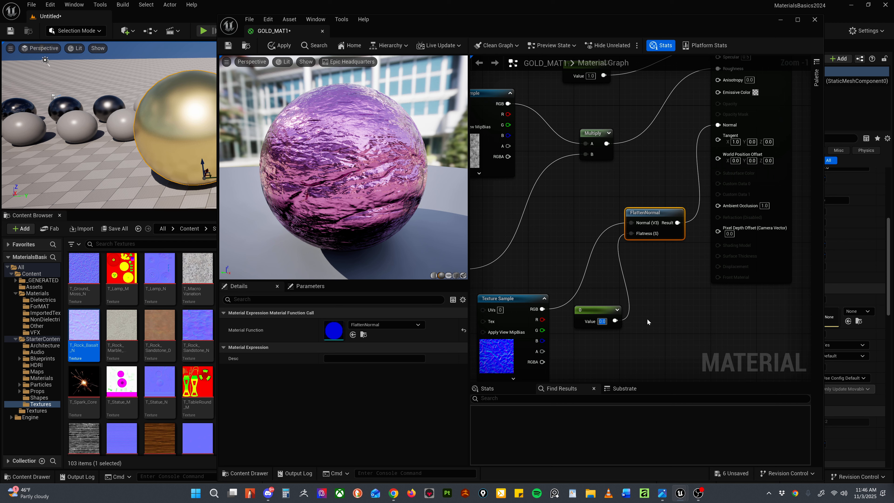
# Step: Set the flatness constant to 1 and tidy the Texture Sample and constant beside the FlattenNormal node
pyautogui.write('1')
pyautogui.press('Return')
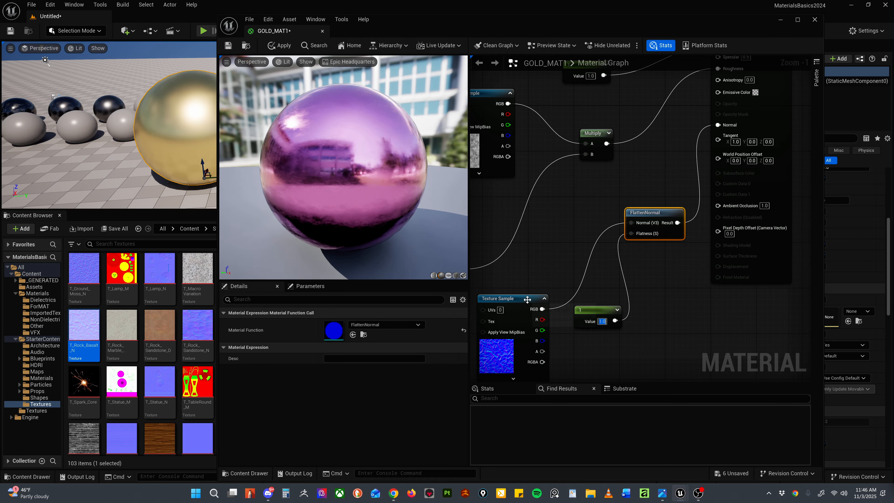
pyautogui.moveTo(526, 299); pyautogui.dragTo(571, 213)
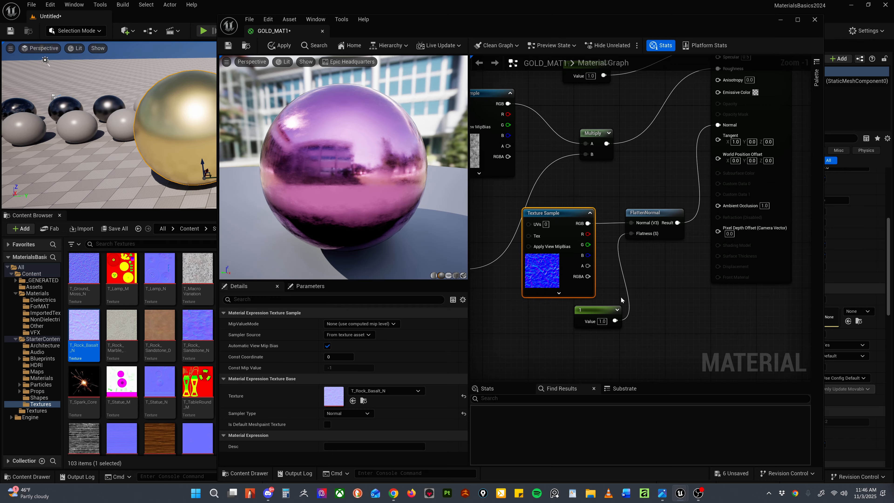
pyautogui.moveTo(606, 313); pyautogui.dragTo(583, 318)
# Step: Try a flatness constant of 0.5, set it to 0.8, and inspect the preview sphere's surface
pyautogui.click(580, 327)
pyautogui.write('0.5')
pyautogui.press('Return')
pyautogui.moveTo(583, 326); pyautogui.dragTo(579, 327)
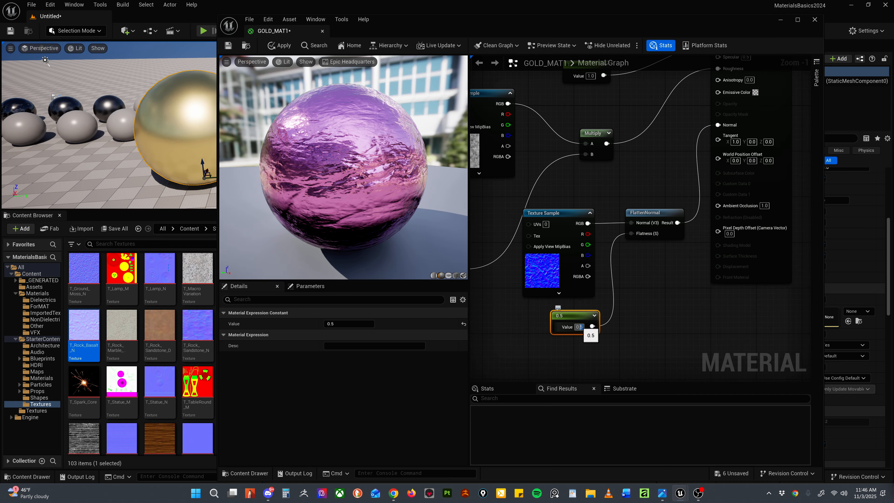
pyautogui.write('8')
pyautogui.press('Return')
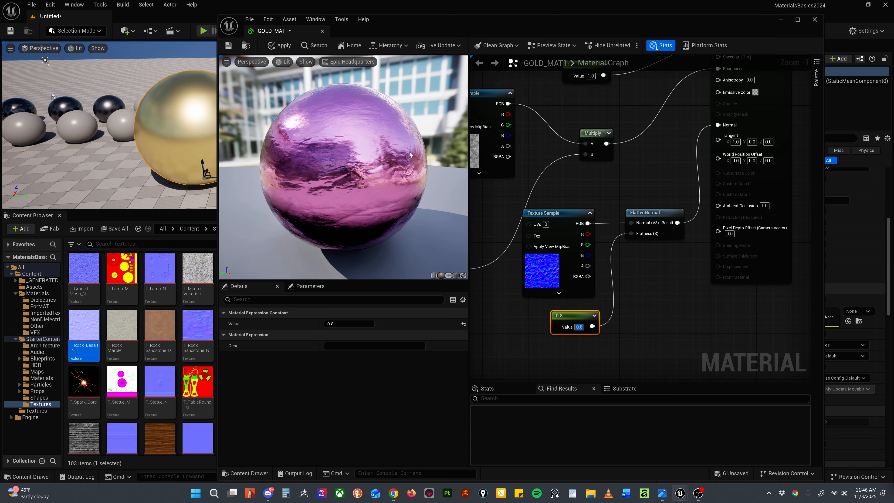
pyautogui.moveTo(378, 184)
pyautogui.mouseDown()
pyautogui.moveTo(382, 257)
pyautogui.moveTo(391, 188)
pyautogui.moveTo(373, 197)
pyautogui.moveTo(361, 181)
pyautogui.mouseUp()
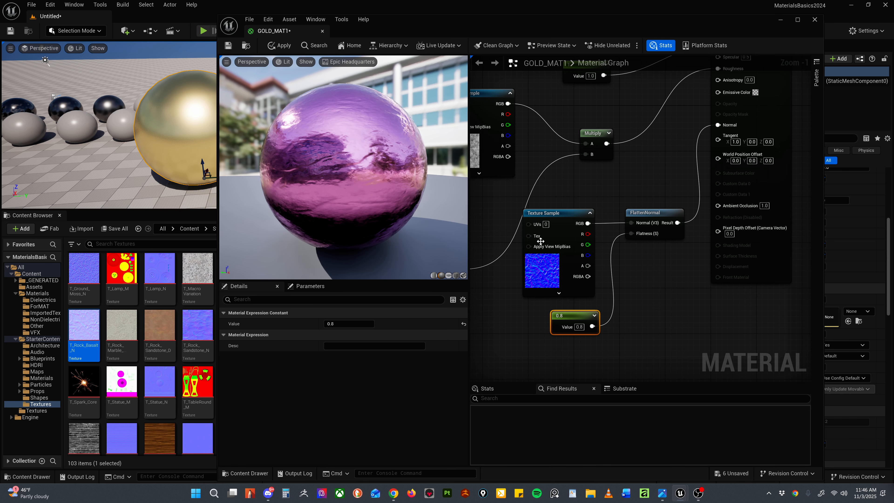
# Step: Move the GOLD_MAT1 output node away from its inputs and shift the normal texture, constant and FlattenNormal group toward it
pyautogui.scroll(-3, 598, 223)
pyautogui.scroll(-5, 355, 152)
pyautogui.scroll(3, 348, 156)
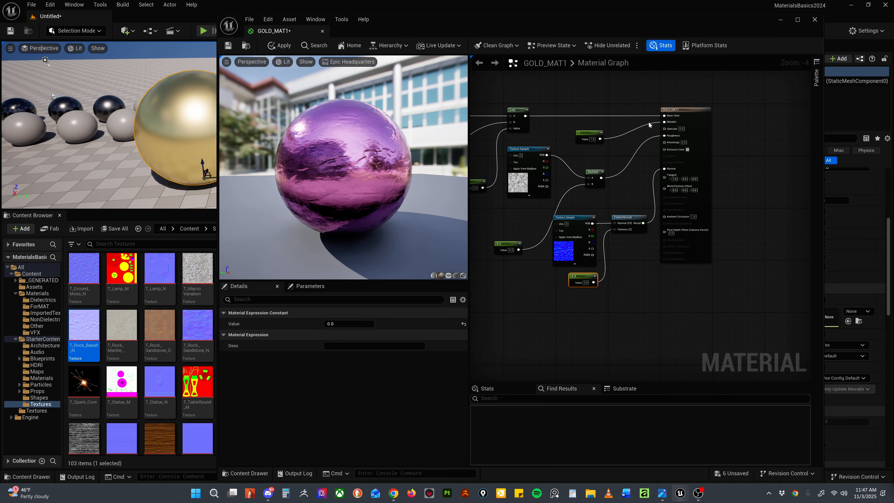
pyautogui.moveTo(677, 110); pyautogui.dragTo(755, 110)
pyautogui.moveTo(669, 193); pyautogui.dragTo(565, 299)
pyautogui.click(599, 212)
pyautogui.moveTo(653, 199); pyautogui.dragTo(551, 292)
pyautogui.moveTo(582, 219); pyautogui.dragTo(630, 215)
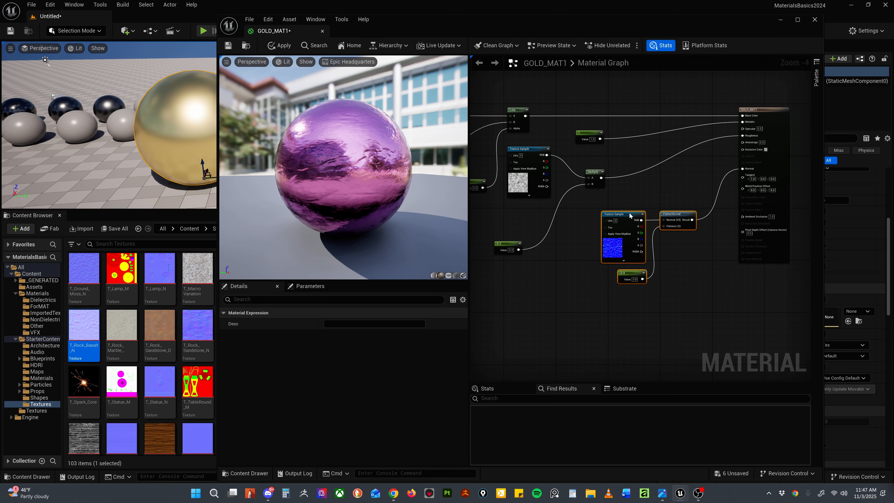
# Step: Shift the GOLD_MAT1 output node slightly farther from the rest of the graph
pyautogui.click(628, 296)
pyautogui.scroll(-3, 628, 296)
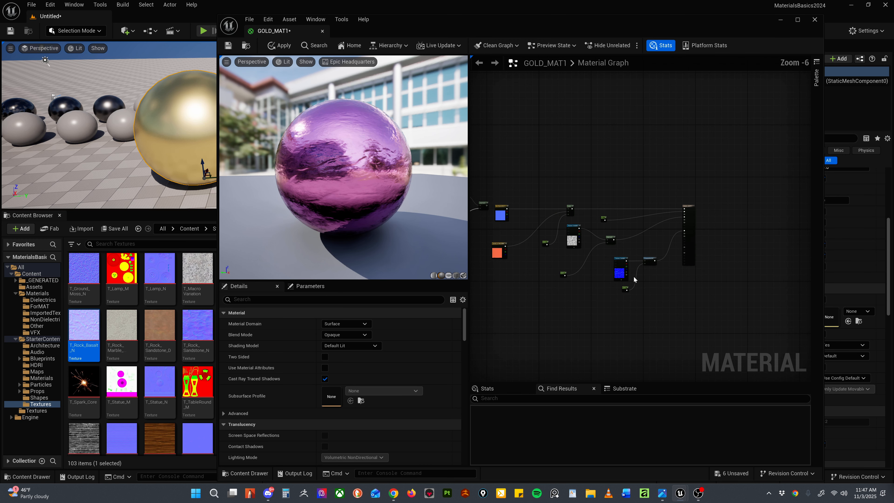
pyautogui.scroll(4, 634, 276)
pyautogui.press('Home')
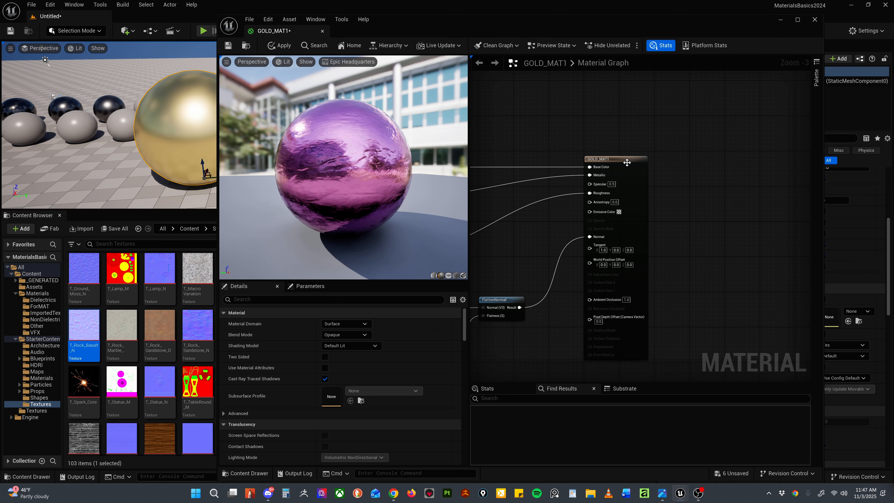
pyautogui.moveTo(628, 157); pyautogui.dragTo(668, 154)
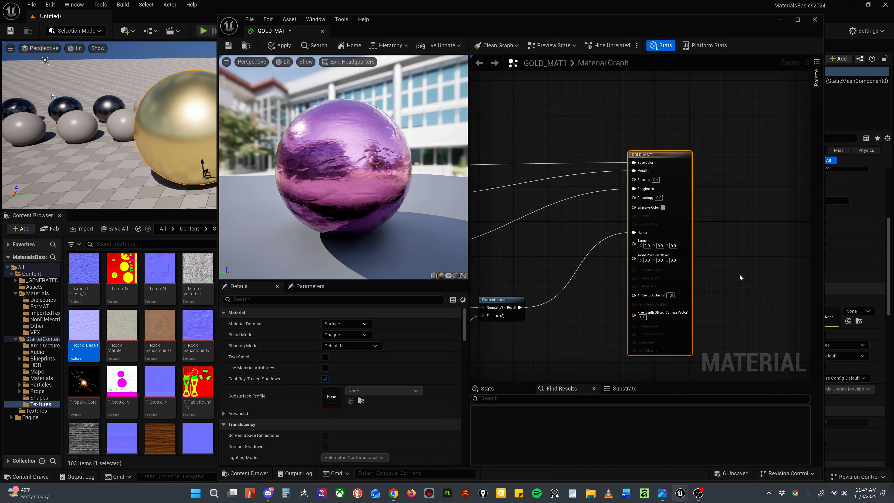
# Step: Apply and save the GOLD_MAT1 changes and close the material editor
pyautogui.click(280, 45)
pyautogui.click(229, 45)
pyautogui.click(815, 19)
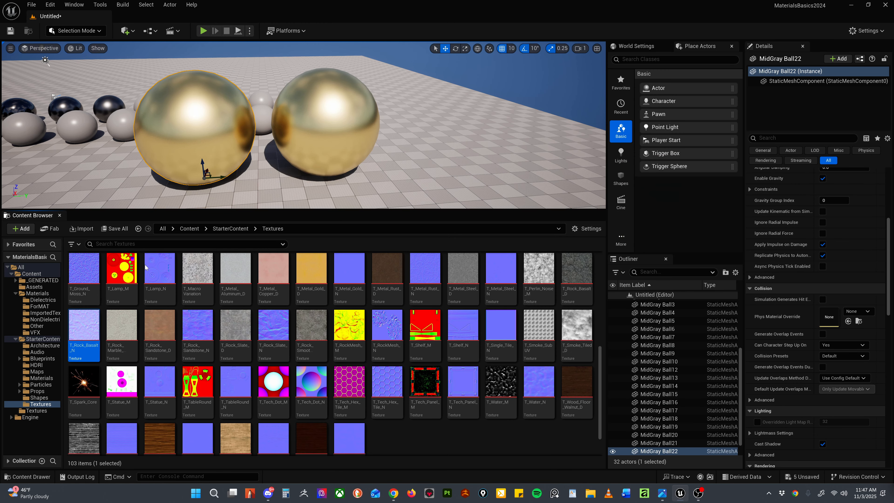
# Step: Assign GOLD_MAT1 from the Materials ForMAT folder to the selected gold sphere, MidGray Ball22, and view it in the level
pyautogui.scroll(3, 197, 335)
pyautogui.scroll(2, 194, 336)
pyautogui.click(40, 306)
pyautogui.moveTo(368, 270); pyautogui.dragTo(197, 123)
pyautogui.keyDown('alt'); pyautogui.moveTo(312, 112); pyautogui.dragTo(312, 123); pyautogui.keyUp('alt')
pyautogui.scroll(4, 312, 111)
pyautogui.scroll(-4, 312, 111)
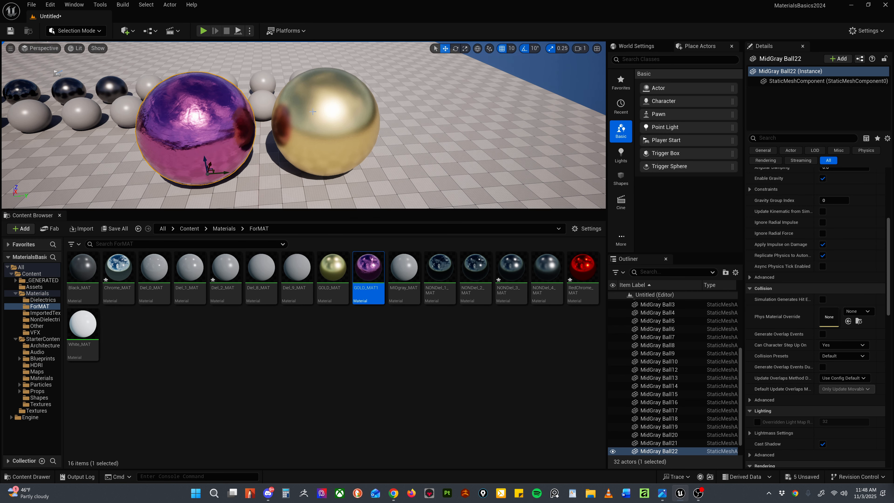